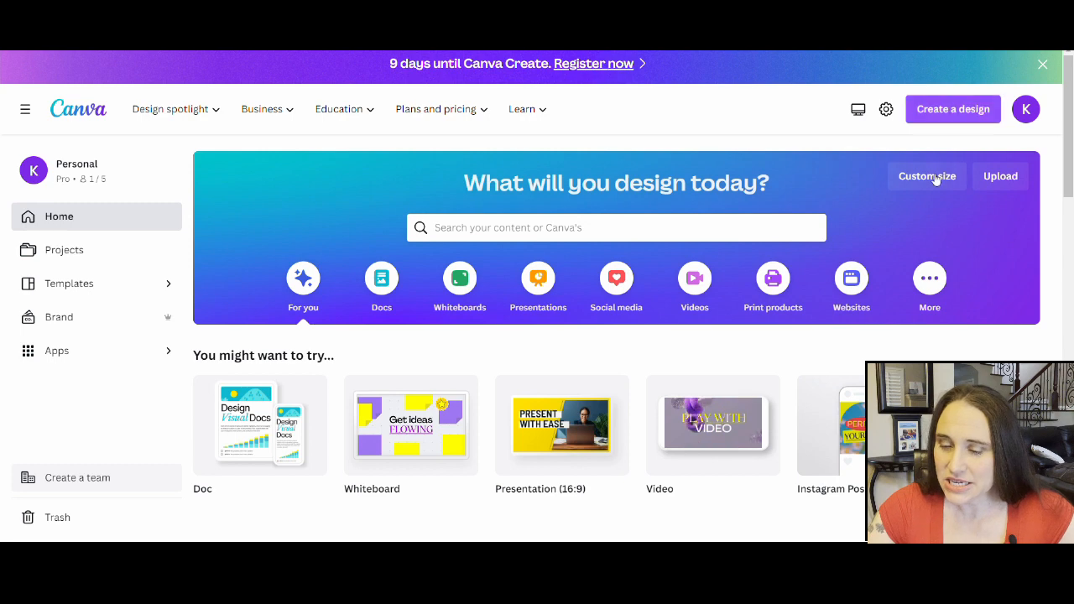
Create a new custom-size design measuring 4500 × 5400 px
click(937, 109)
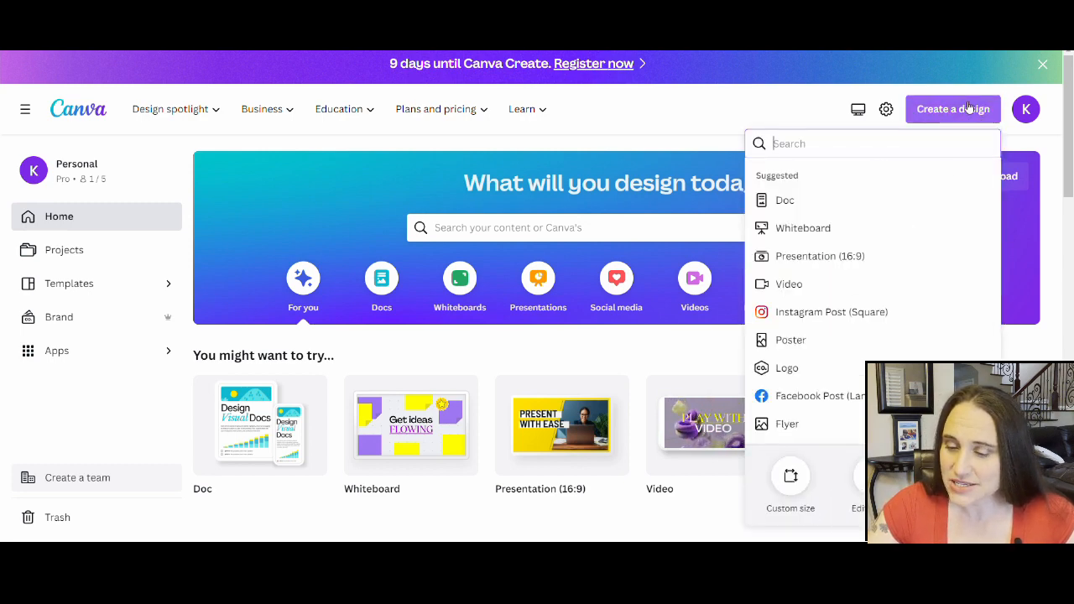
click(791, 478)
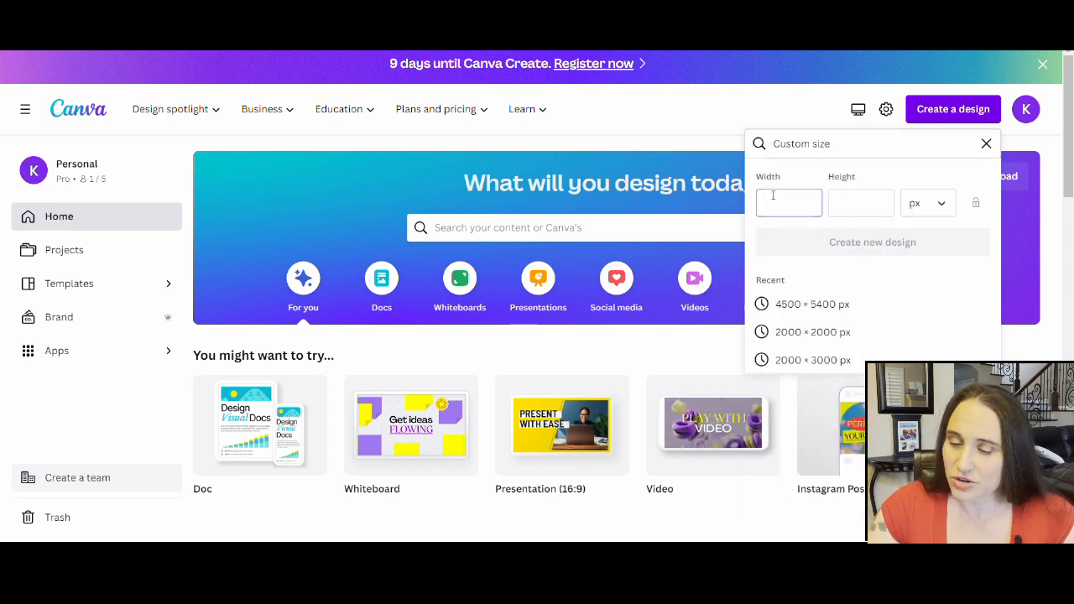
click(946, 207)
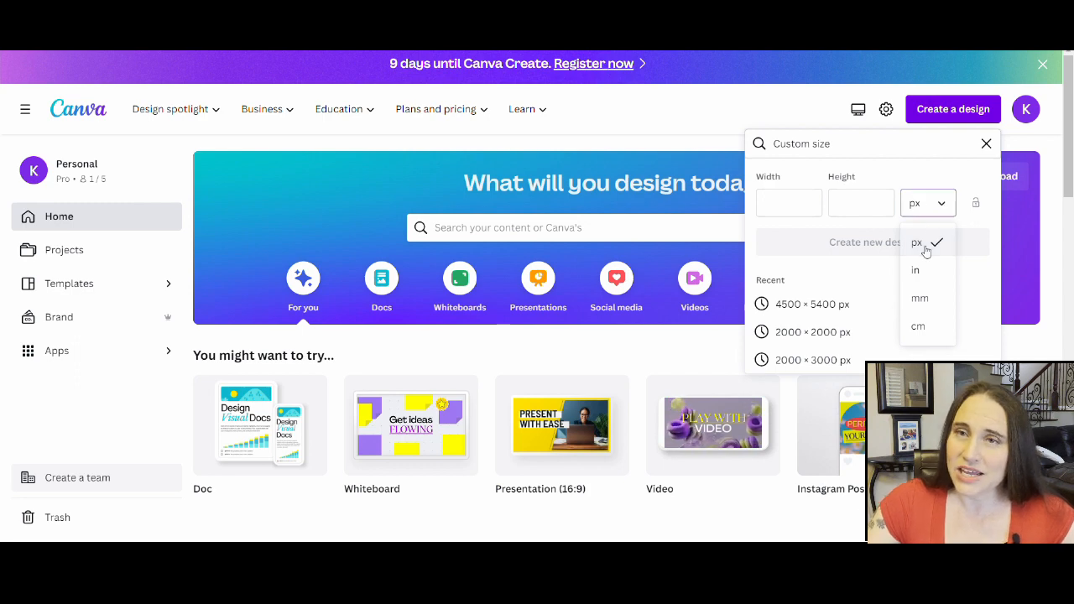
click(926, 174)
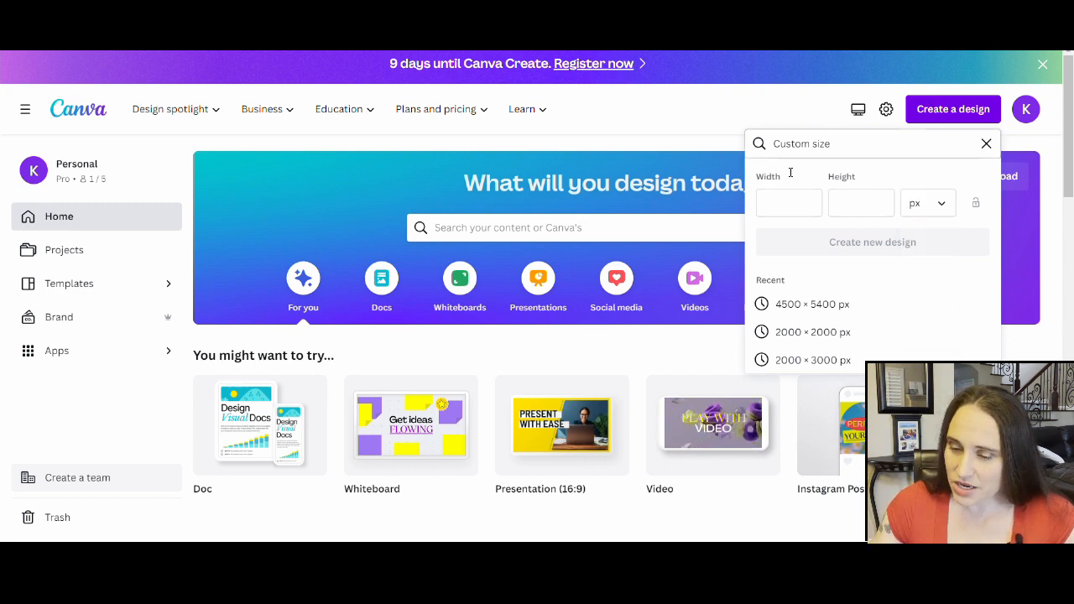
click(767, 209)
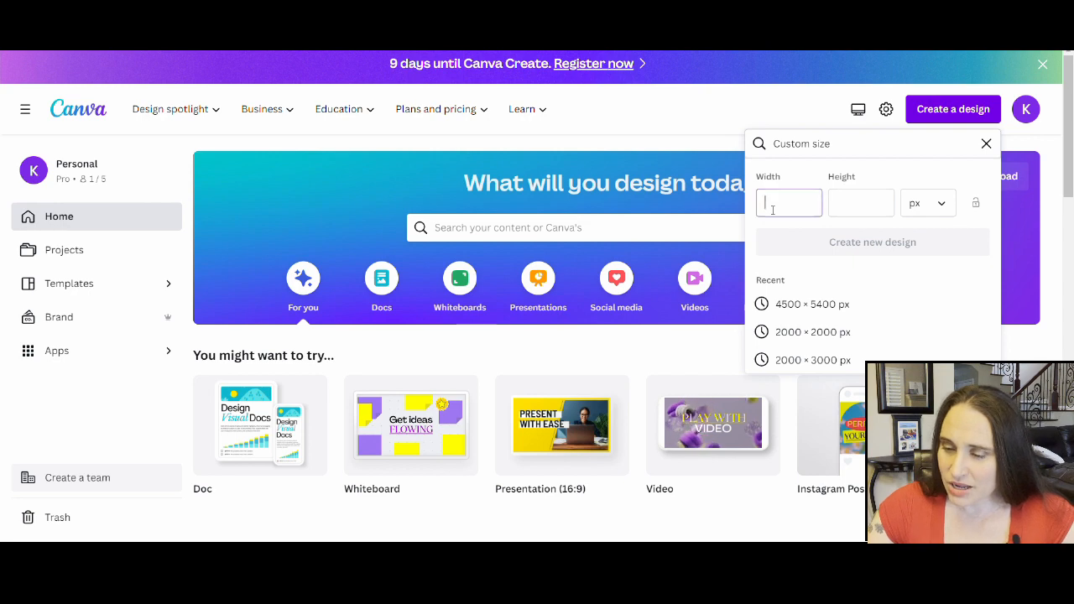
text(4500)
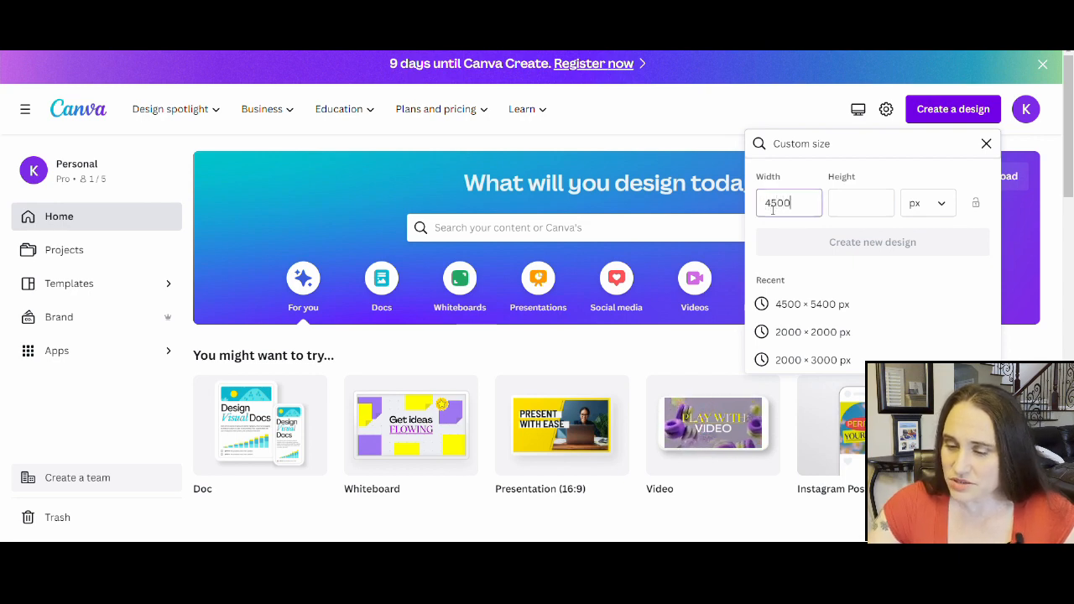
click(874, 190)
text(5400)
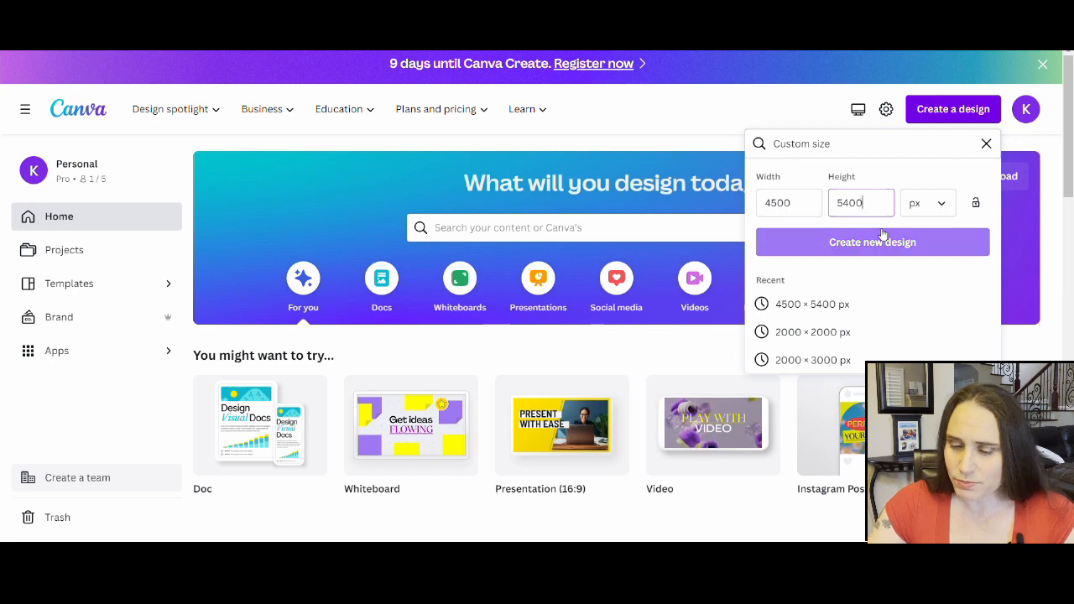
click(873, 241)
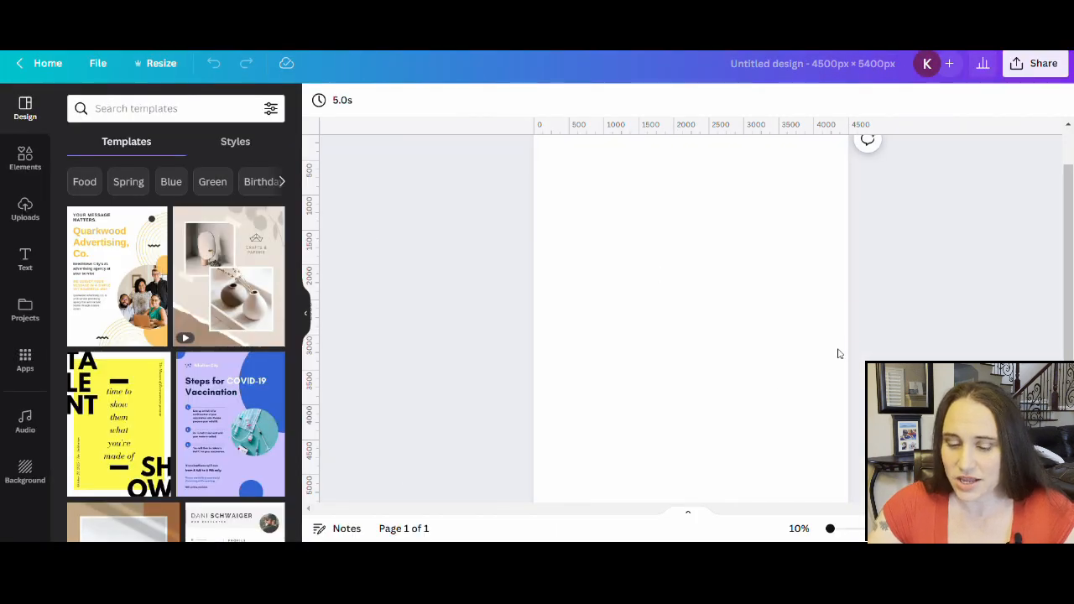
Collapse the template panel and set the blank page's background colour to solid black
click(306, 312)
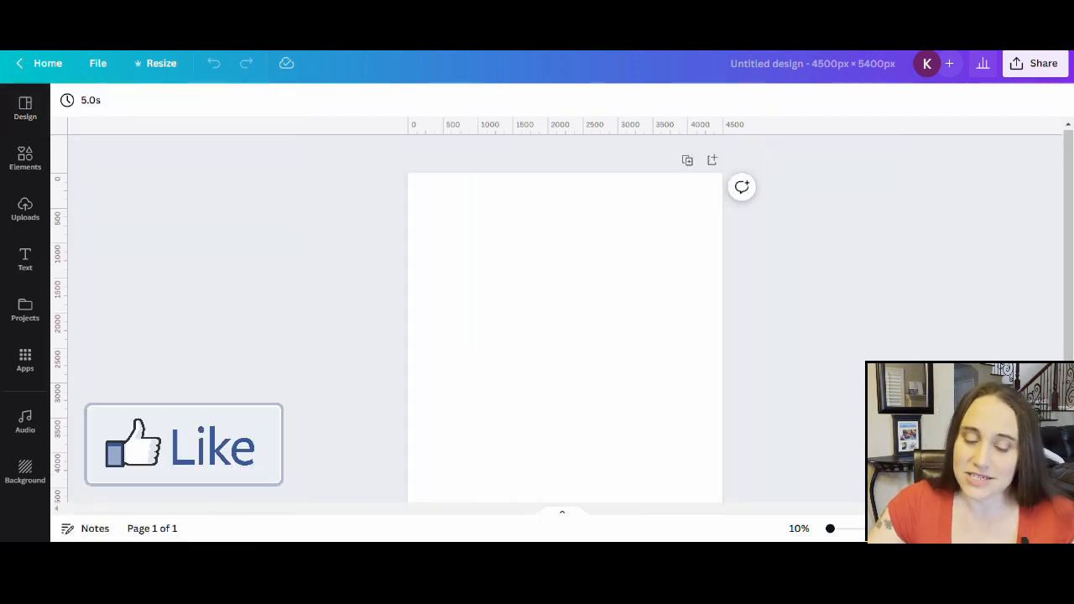
scroll(764, 223, down, 2)
scroll(764, 221, up, 2)
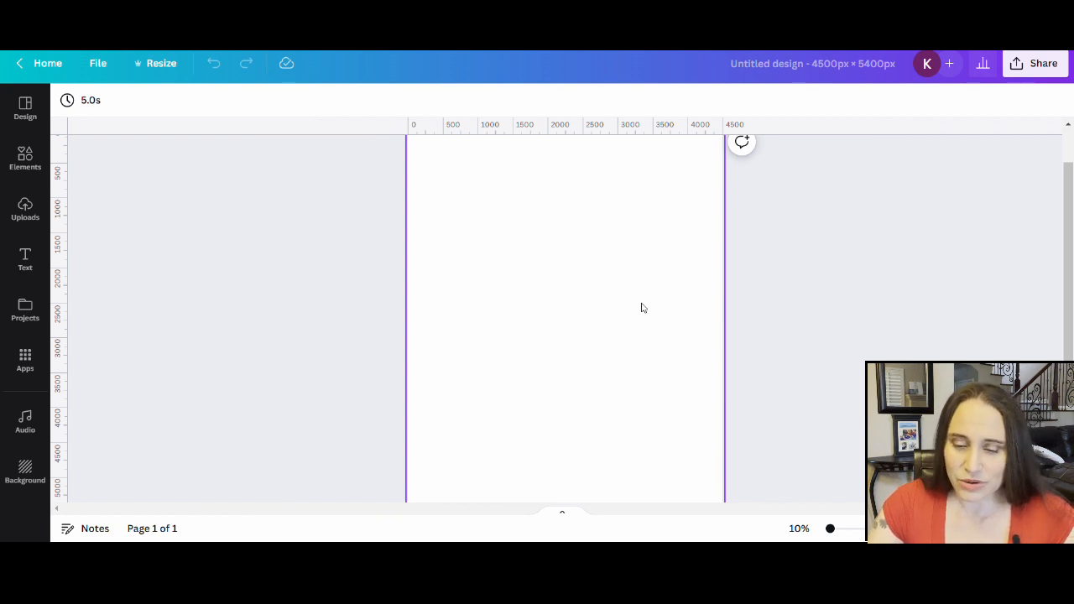
click(526, 220)
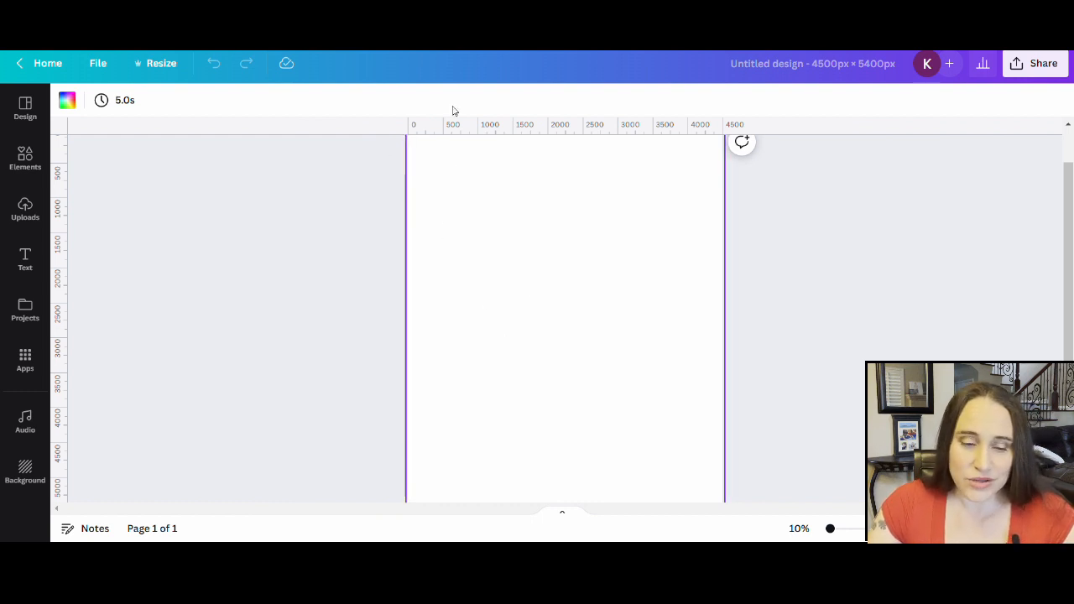
click(68, 101)
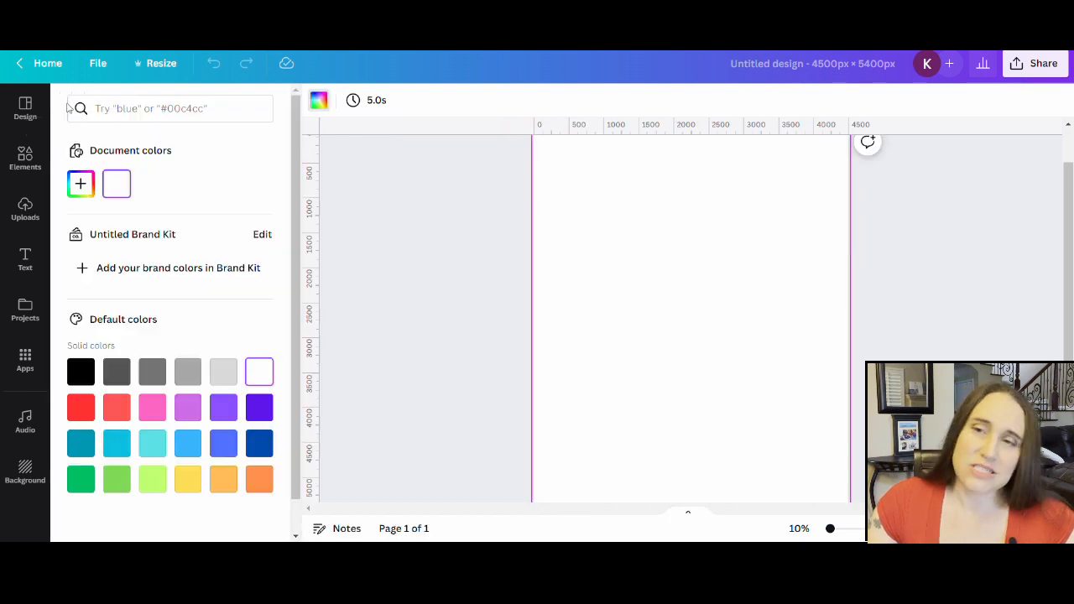
click(82, 378)
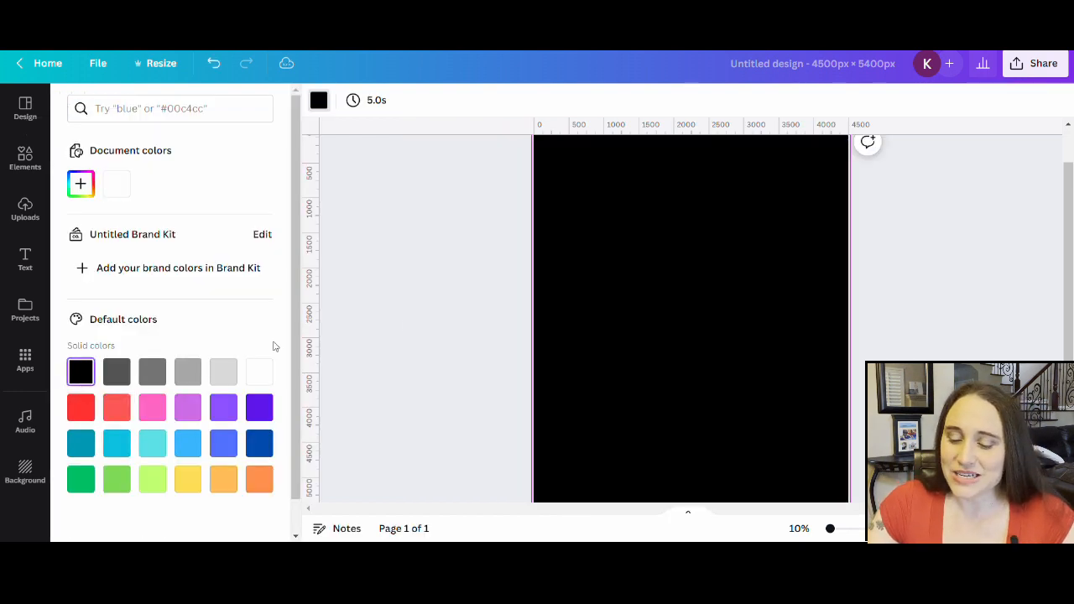
click(409, 323)
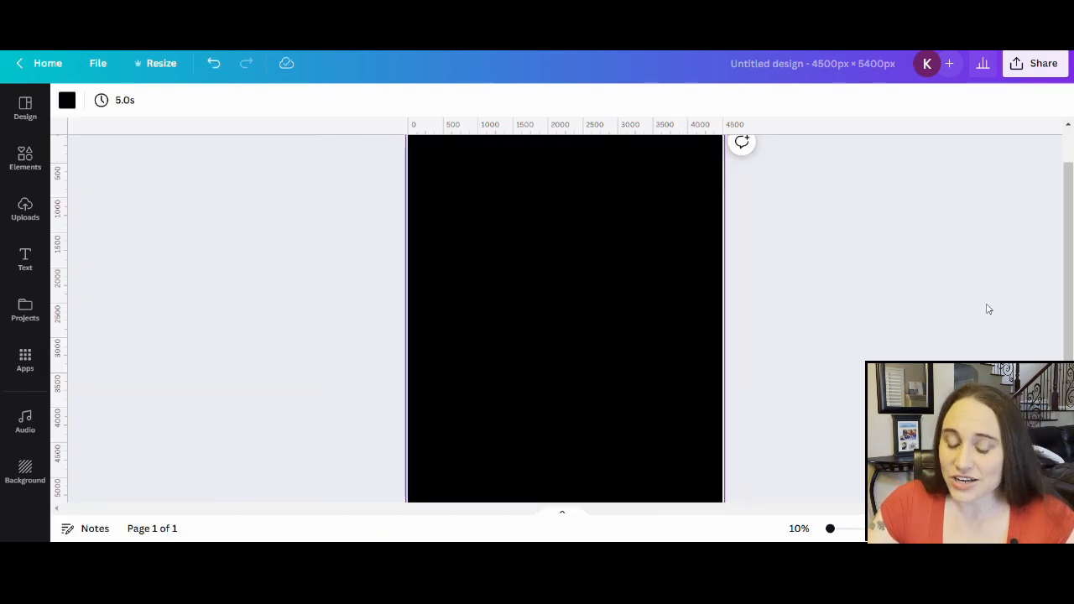
click(849, 286)
scroll(563, 352, up, 1)
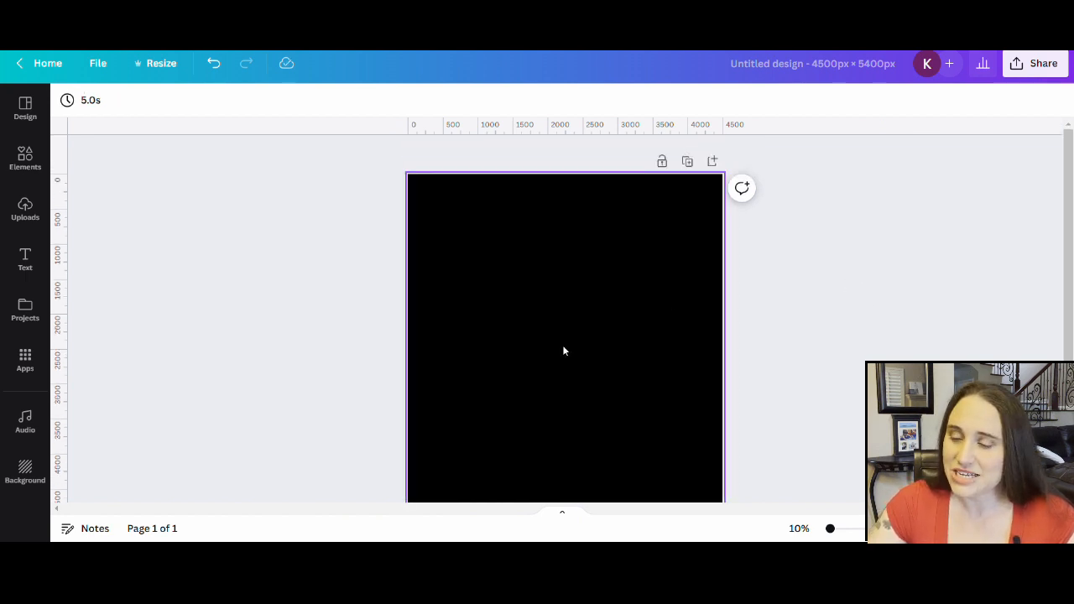
scroll(562, 345, down, 2)
scroll(564, 334, up, 1)
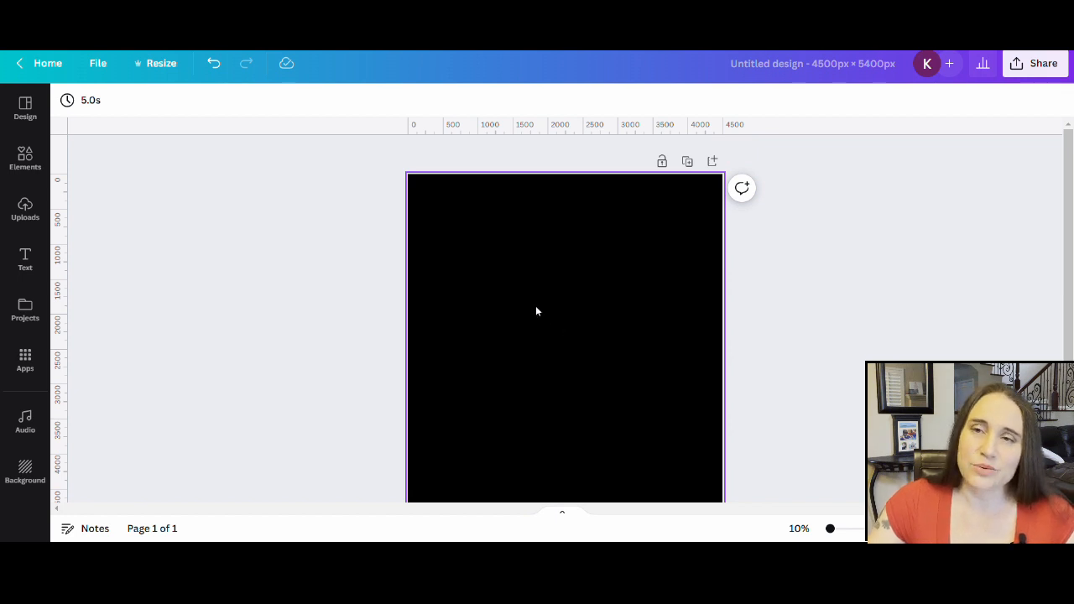
scroll(534, 304, down, 1)
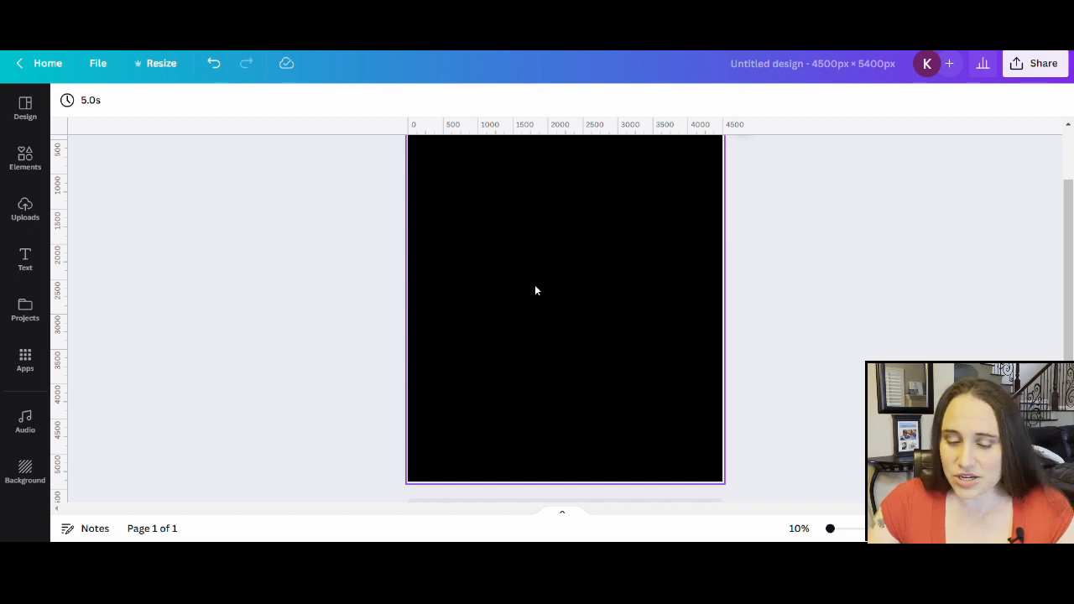
scroll(534, 276, up, 2)
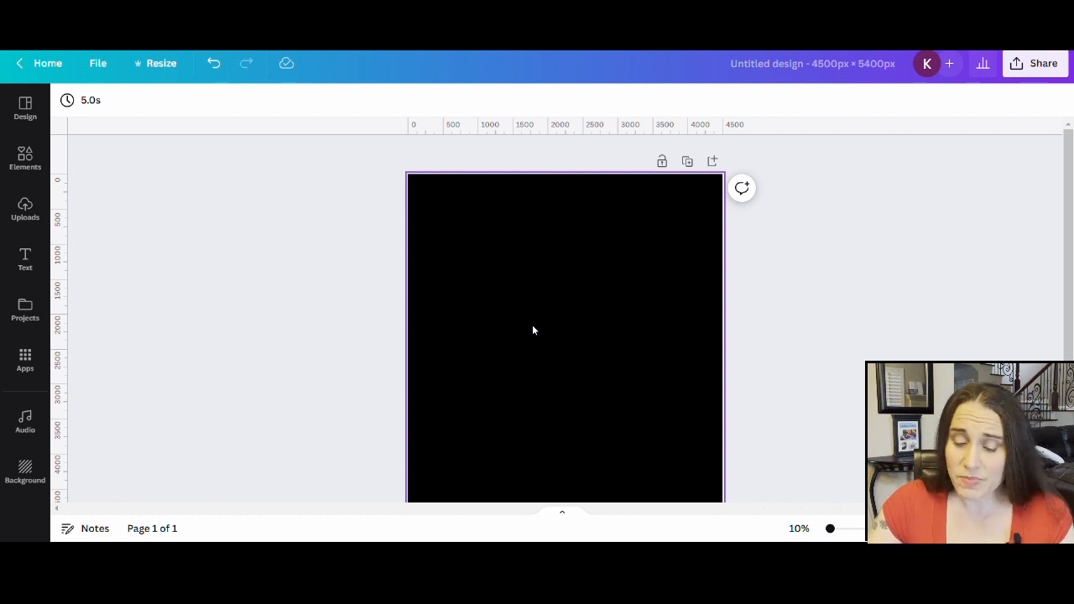
Add a text box reading "It's okay" and place it centred near the top of the page
key(t)
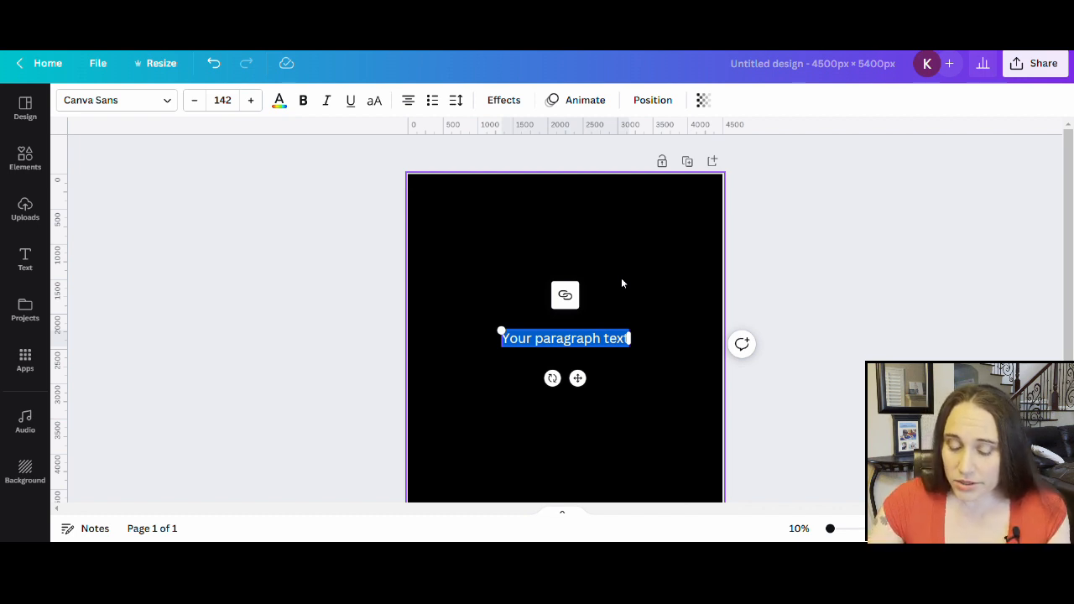
key(BackSpace)
text(It's)
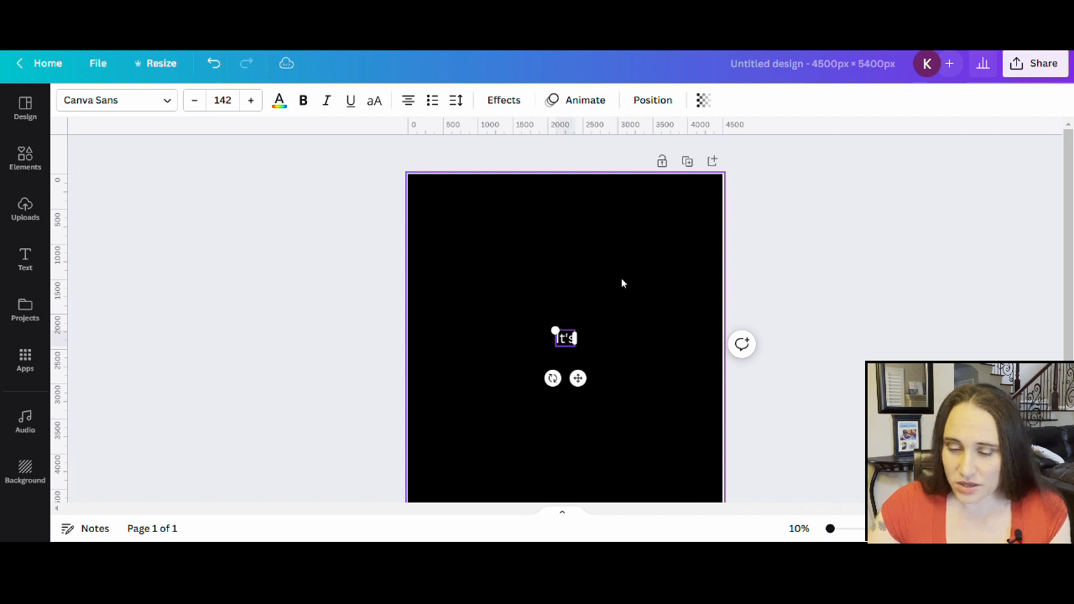
text( okay)
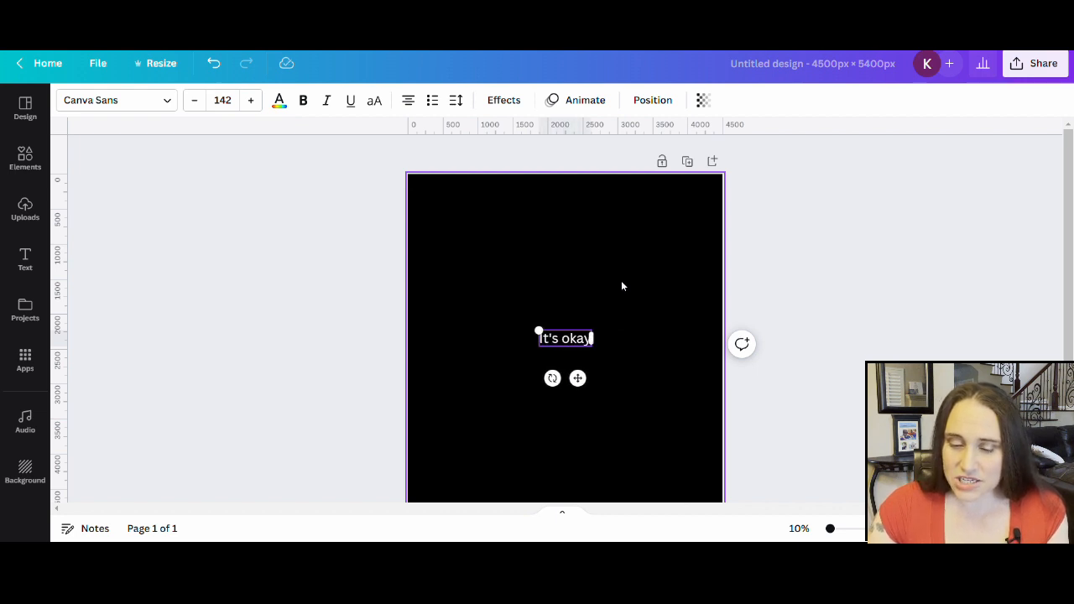
click(621, 286)
drag(560, 342, 564, 220)
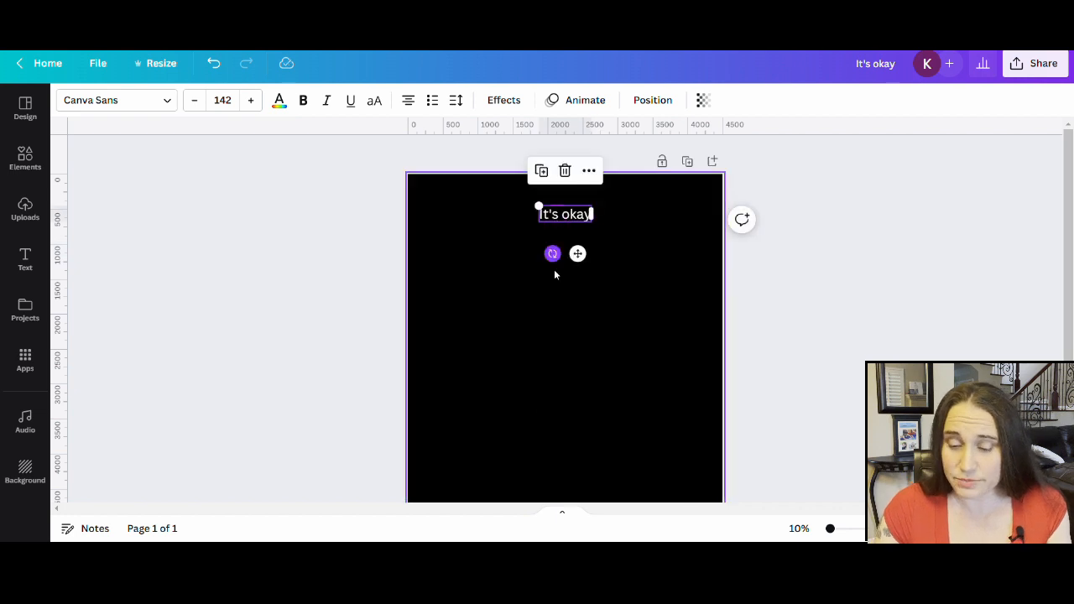
Add a separate text box reading "to be" and place it centred just below "It's okay"
click(580, 333)
key(t)
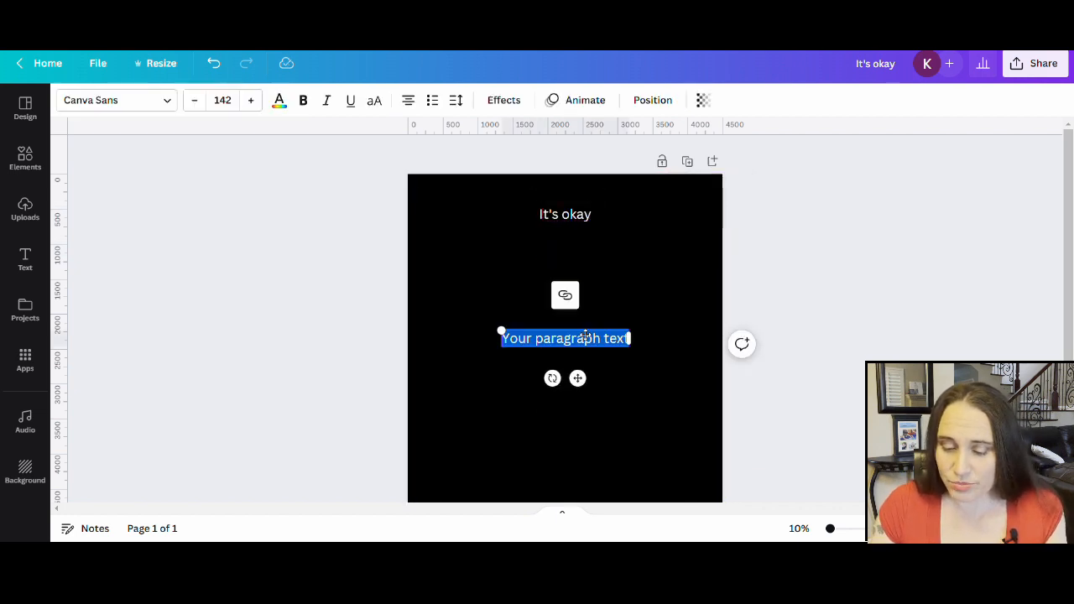
text(to b)
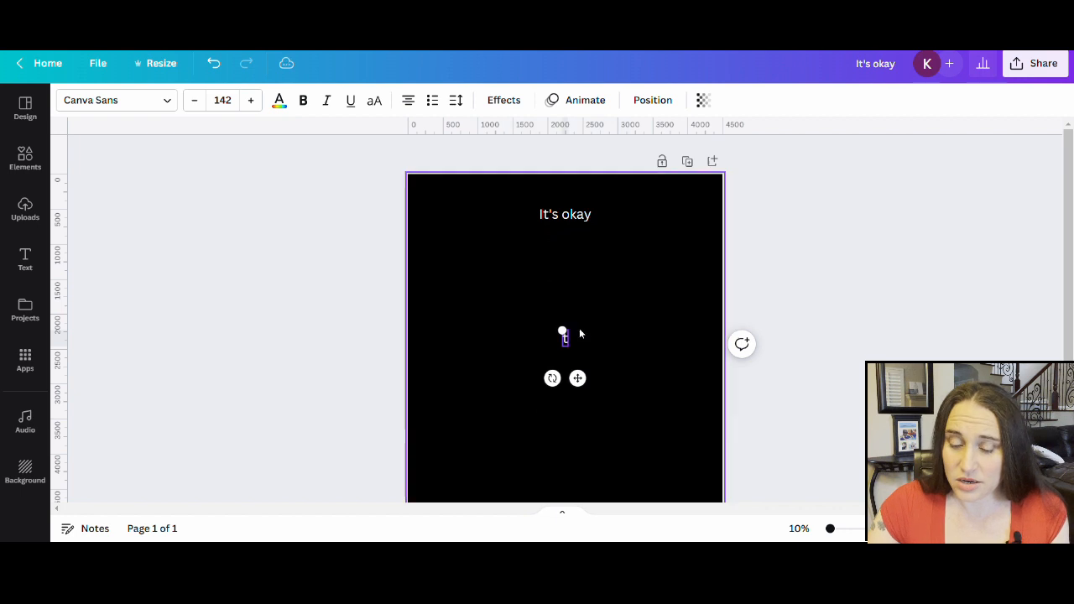
text(e)
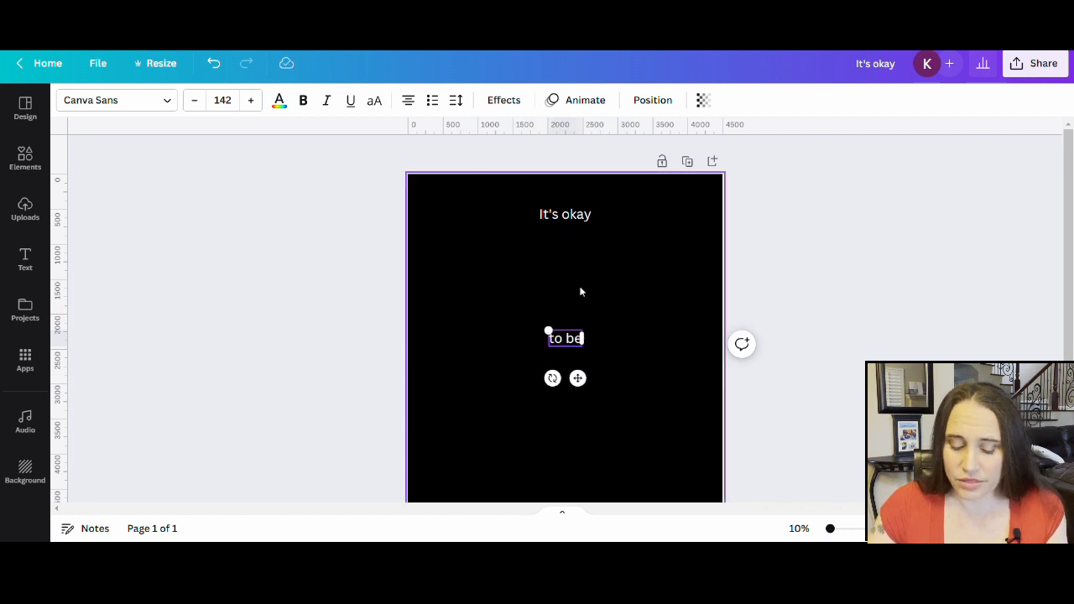
click(581, 284)
drag(562, 344, 563, 249)
click(560, 333)
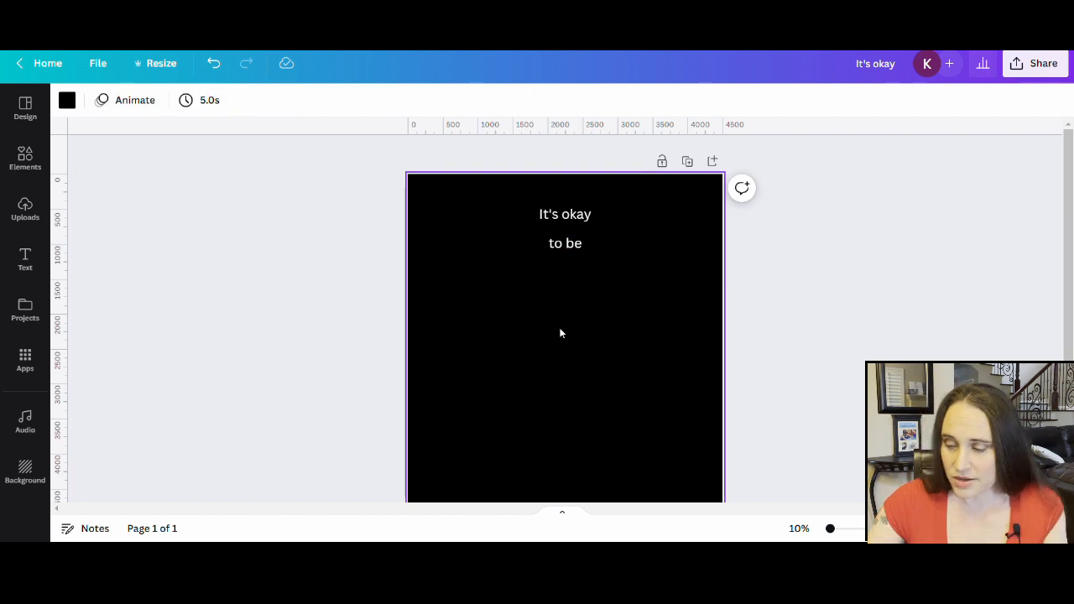
Add a third text box reading "different" and shift "to be" down between the other two lines
text(tdifferent)
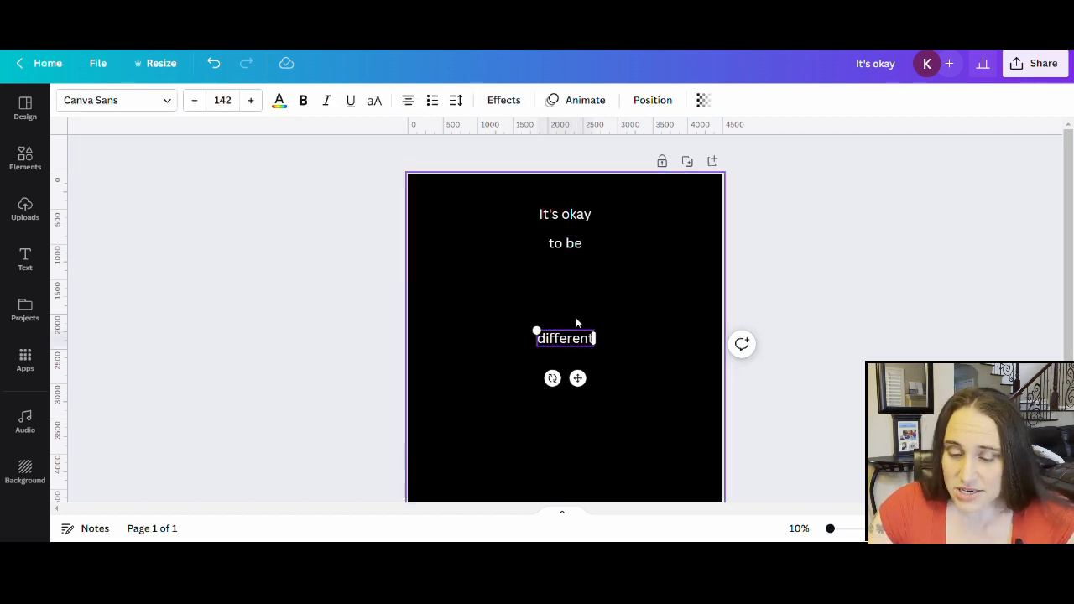
click(599, 318)
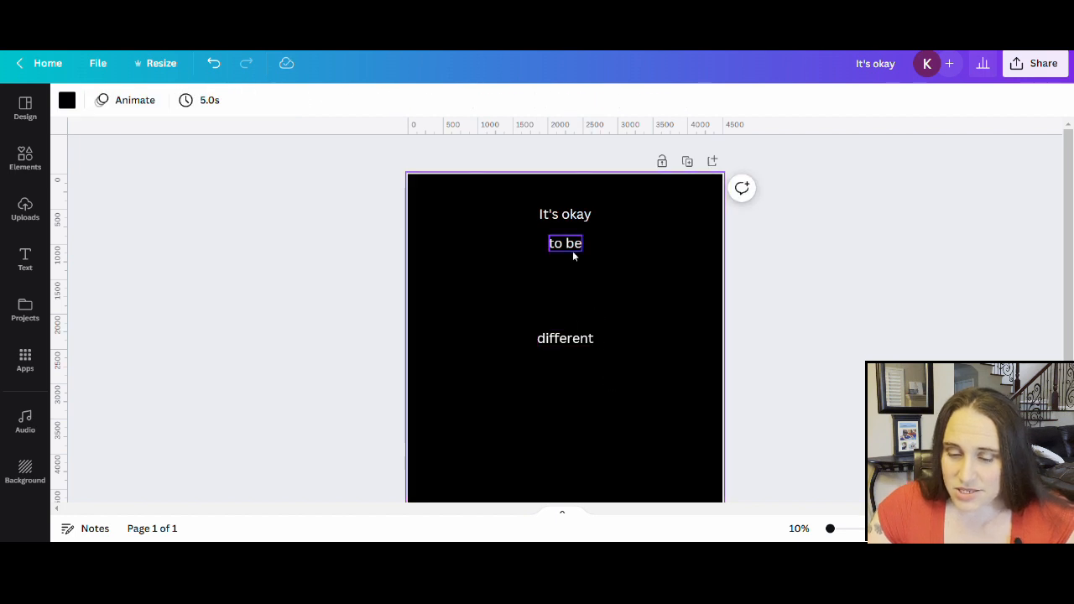
drag(574, 250, 579, 302)
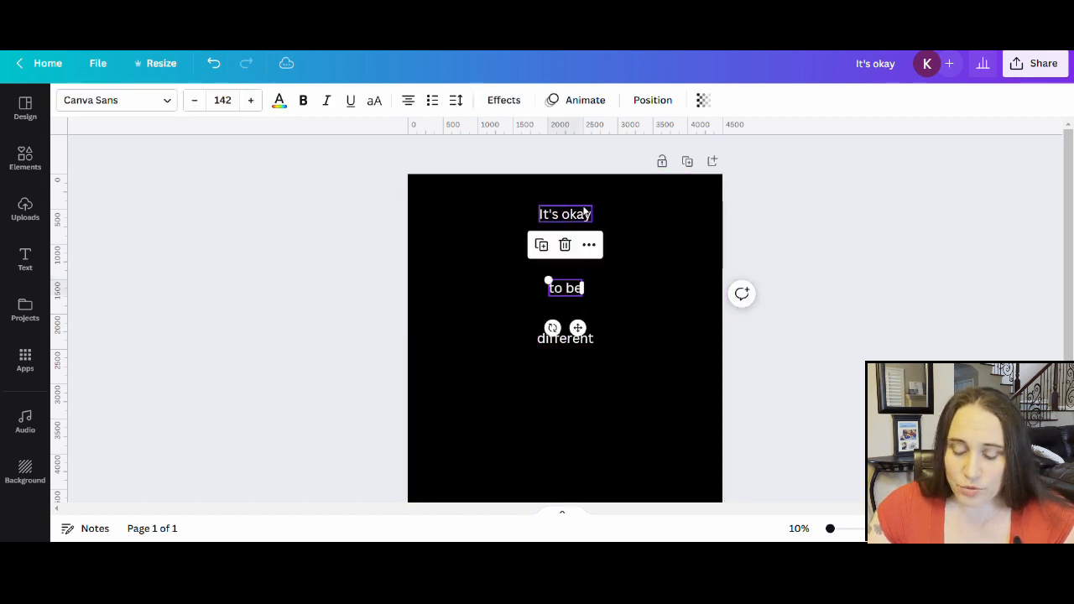
Enlarge "It's okay" to about two-thirds of the page width and scale "to be" to a font size of about 613
click(577, 215)
drag(542, 227, 456, 284)
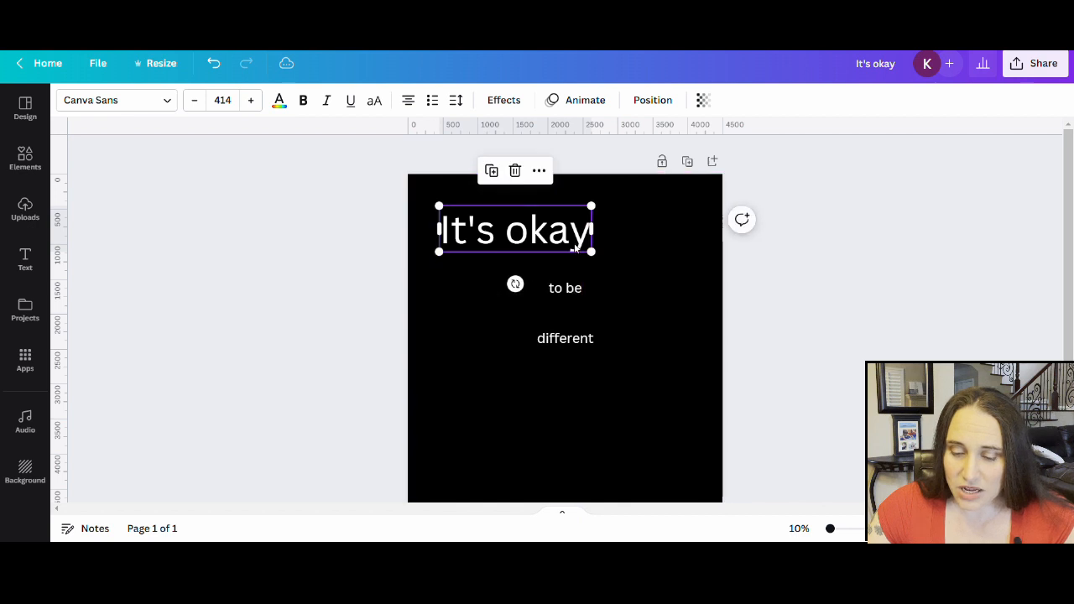
drag(600, 261, 651, 291)
click(577, 301)
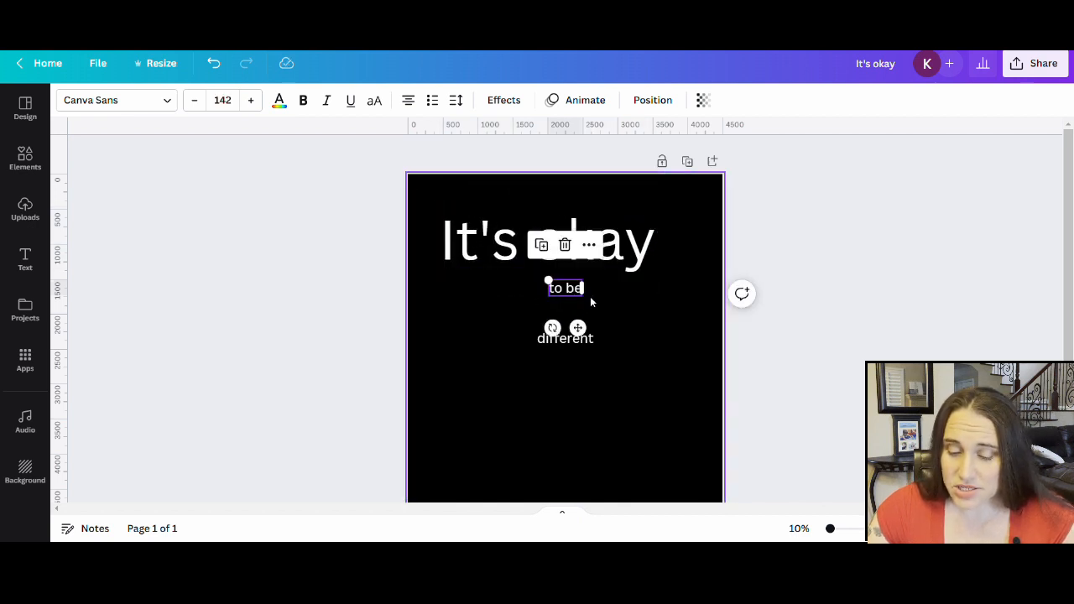
drag(587, 301, 697, 370)
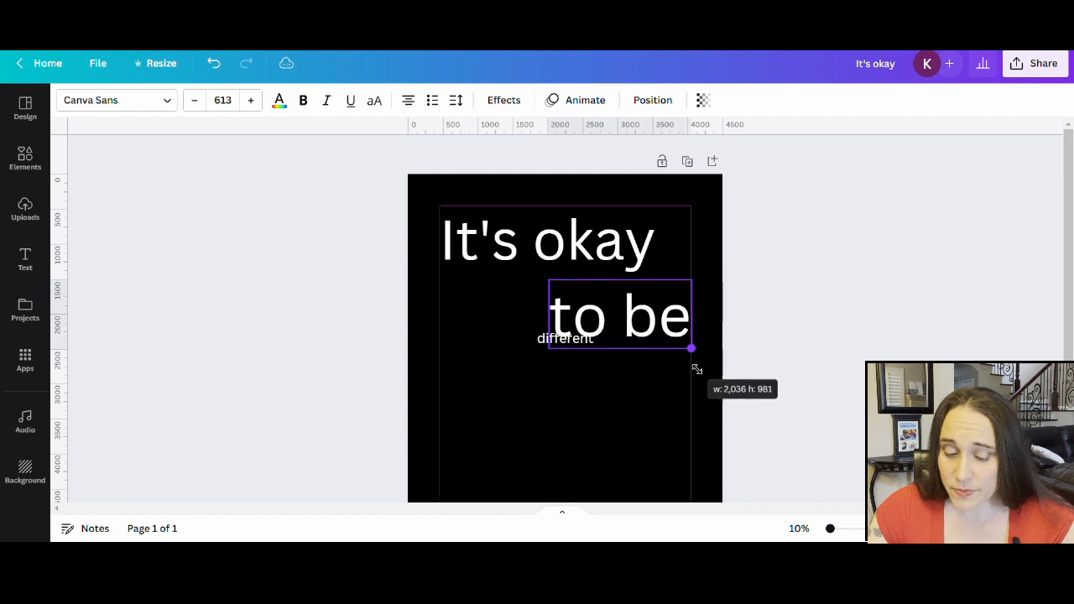
Enlarge "different" to a font size of about 387, and centre both "different" and "to be" horizontally on the page
click(448, 391)
drag(542, 344, 459, 453)
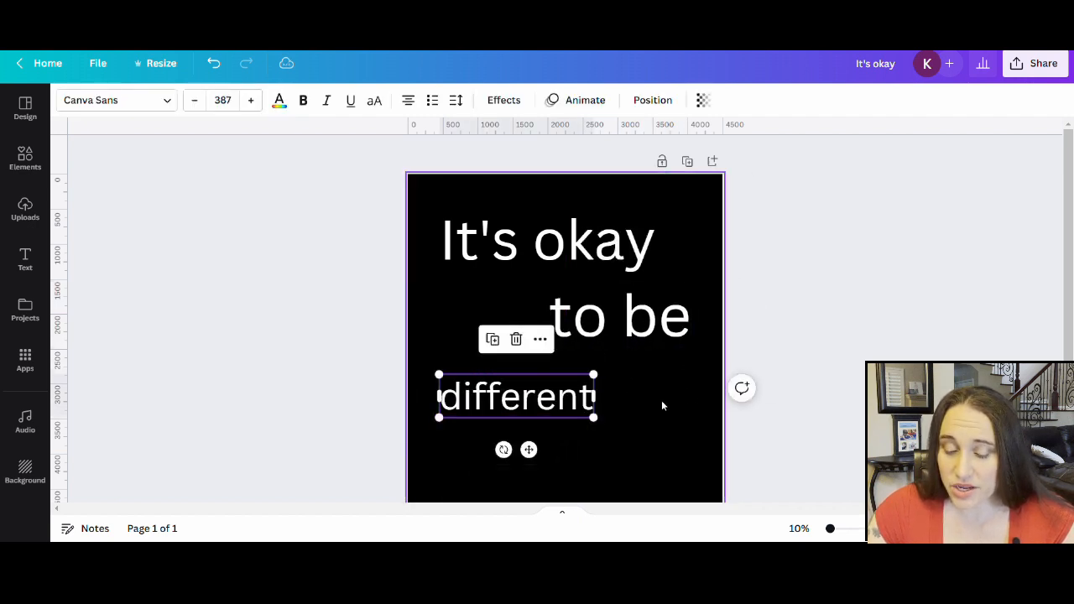
drag(524, 398, 573, 388)
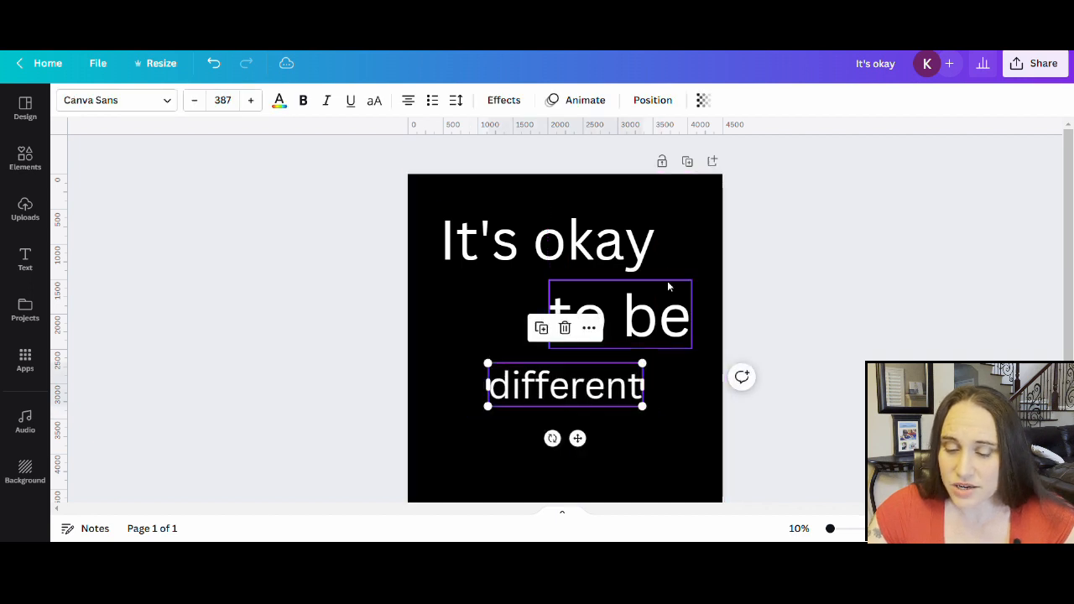
drag(665, 314, 610, 315)
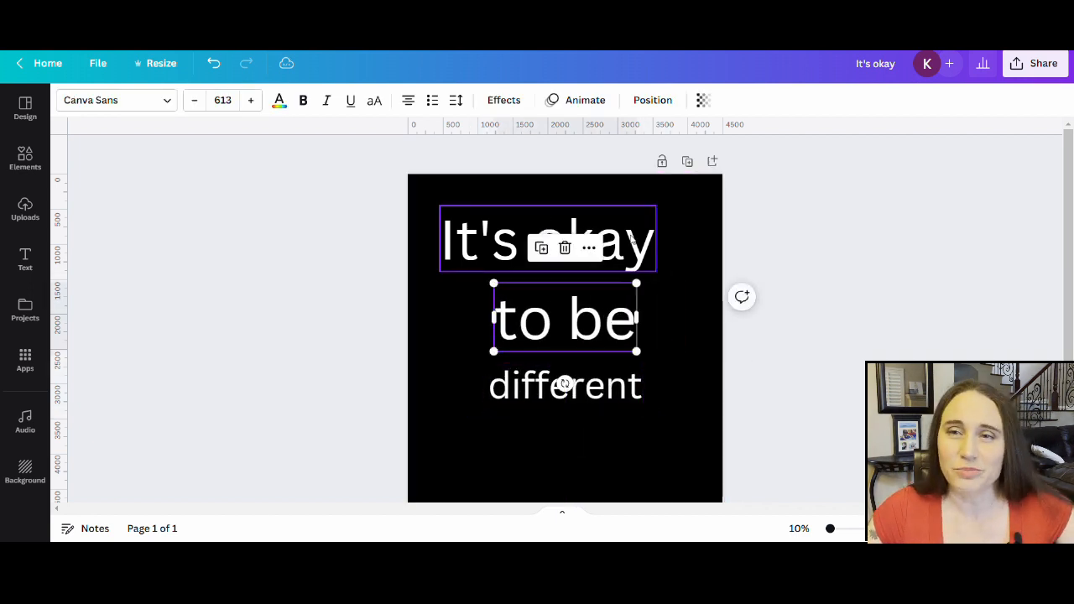
Centre the "It's okay" line horizontally on the page, aligned with the other two lines
drag(635, 241, 652, 241)
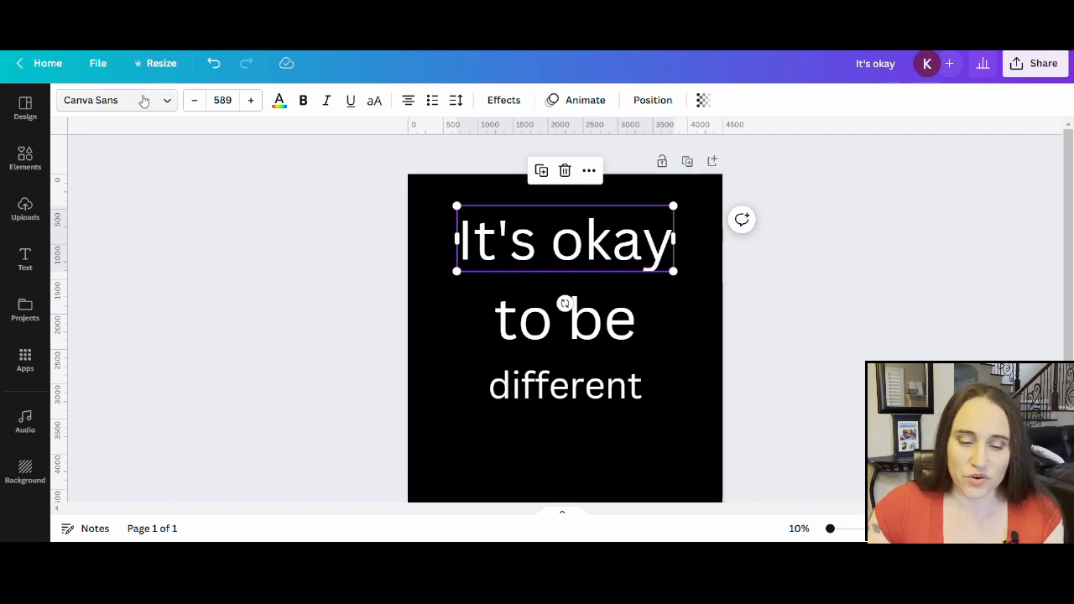
Search the fonts for "groovy" with "It's okay" selected and look through the matching typefaces
click(144, 100)
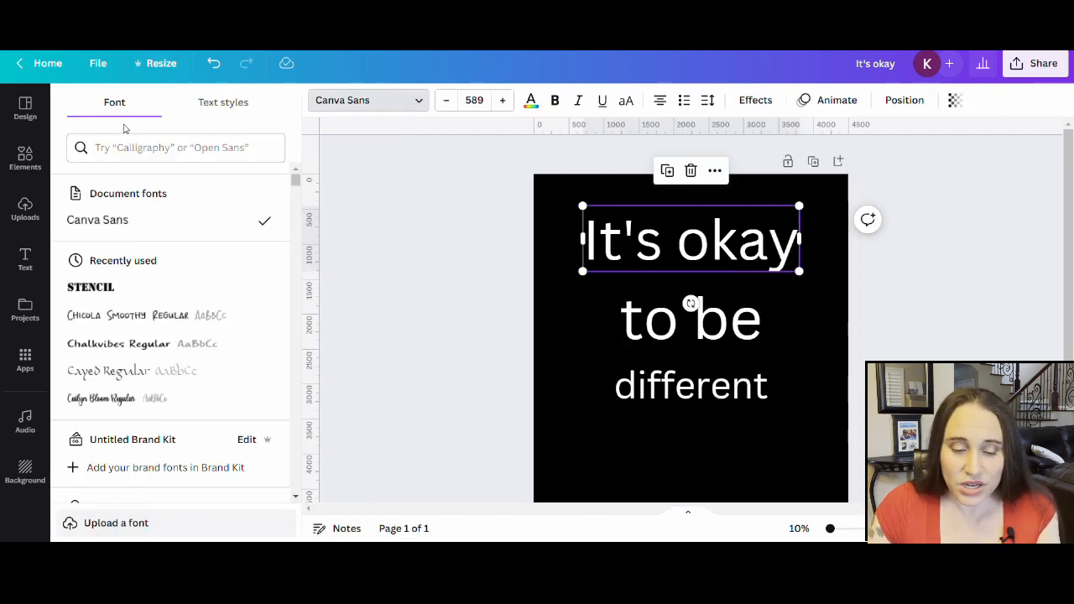
click(122, 149)
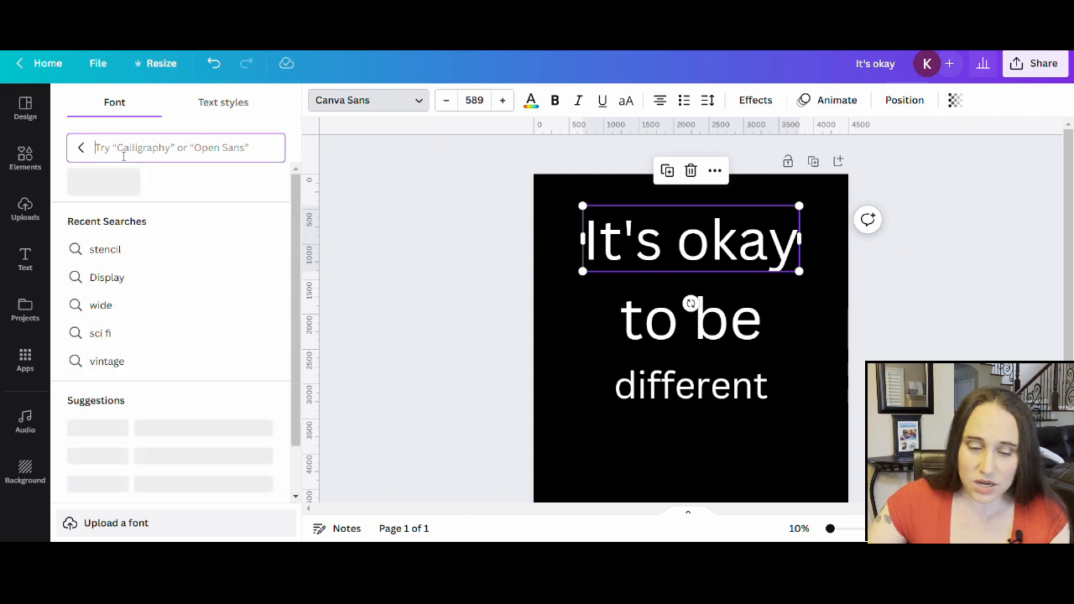
text(aroo)
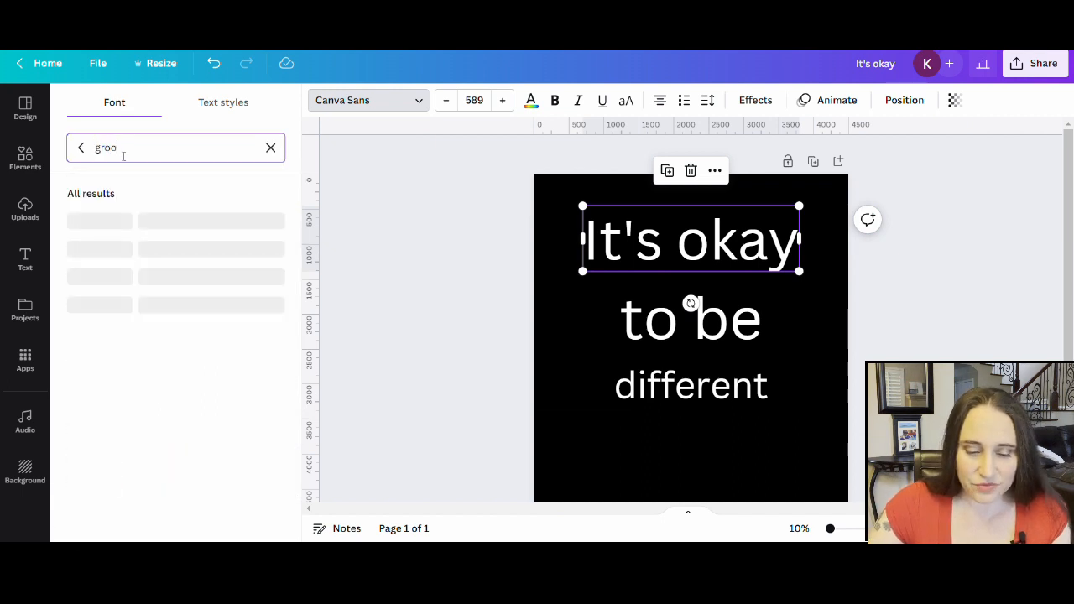
text(vy)
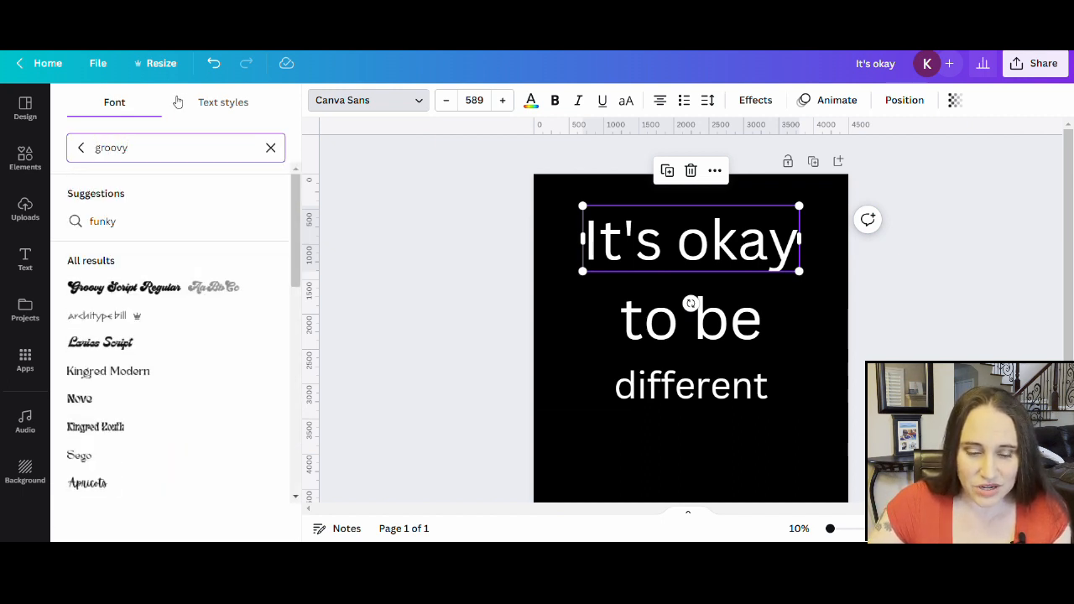
scroll(185, 193, down, 3)
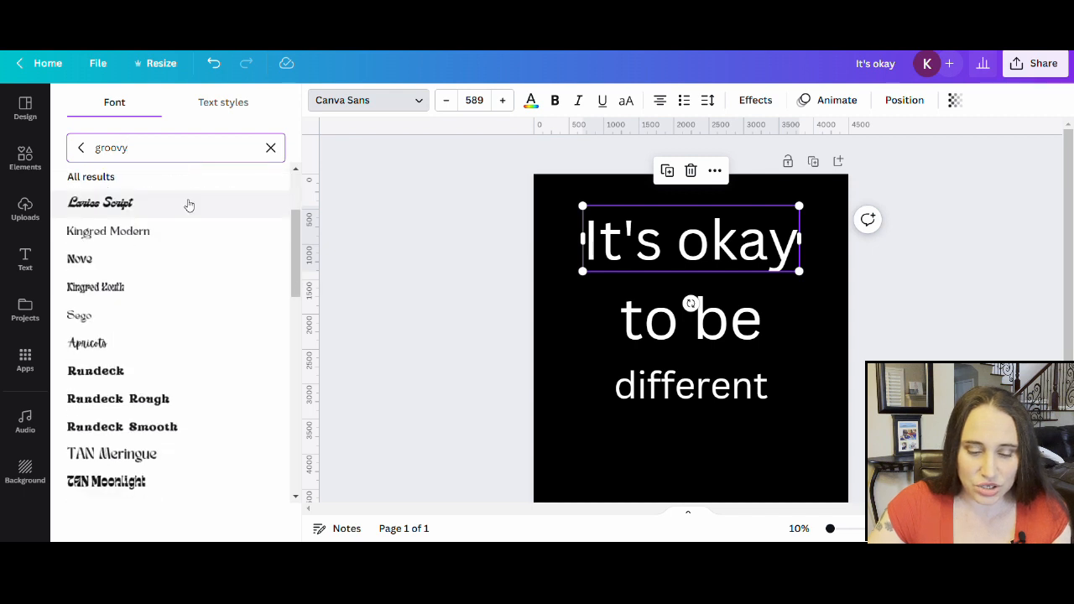
scroll(184, 210, down, 5)
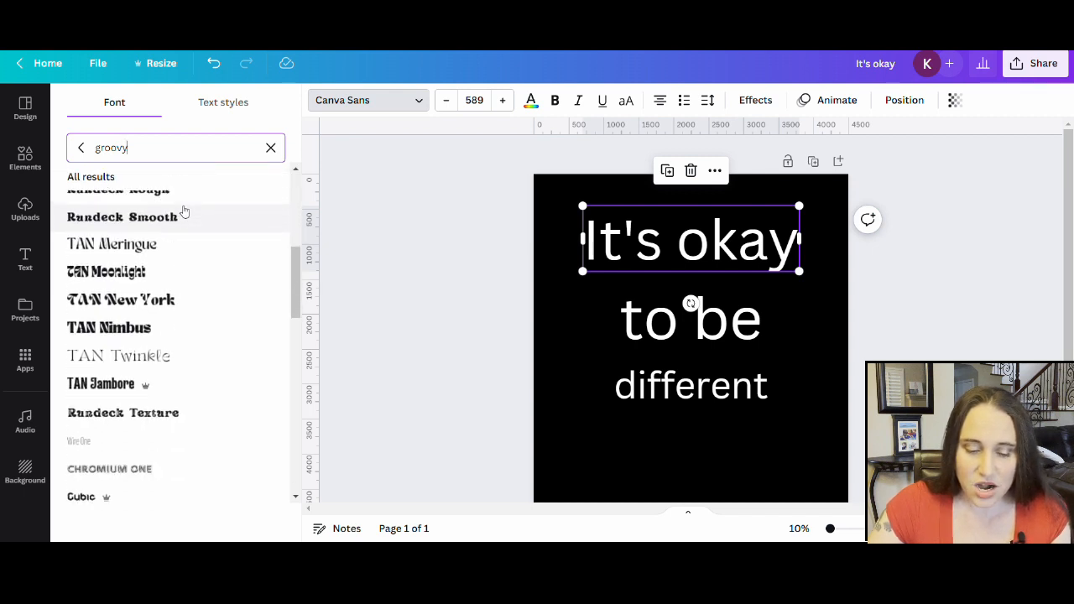
scroll(185, 210, down, 5)
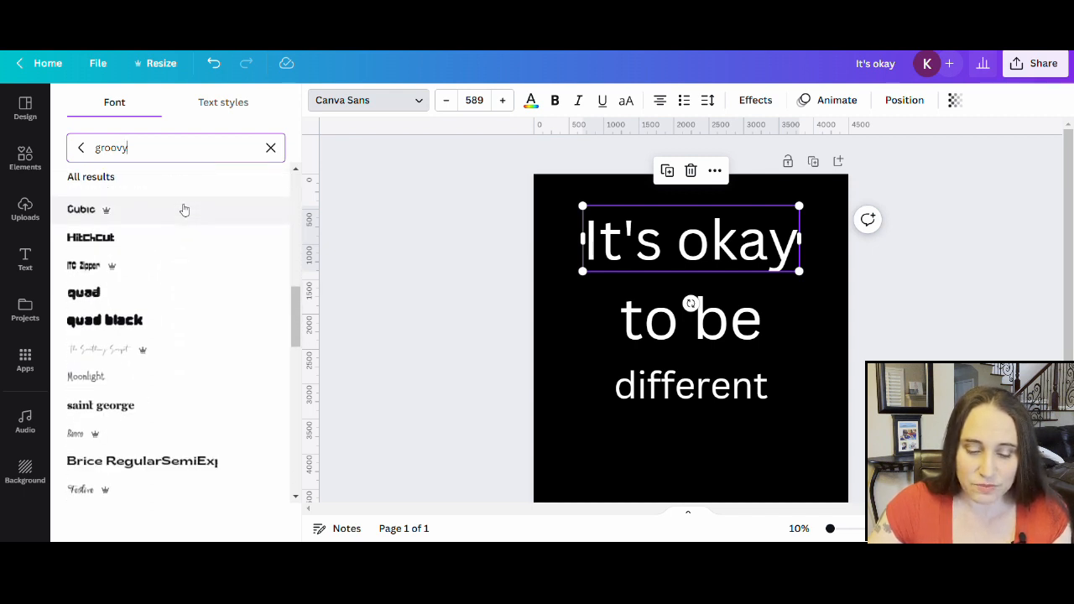
scroll(181, 218, down, 6)
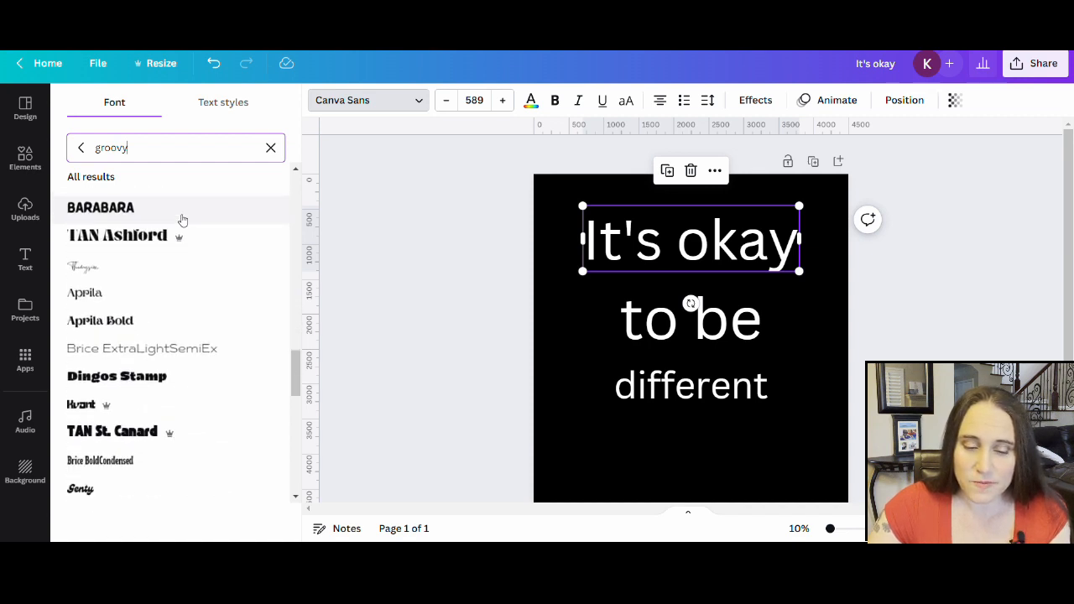
scroll(164, 378, down, 3)
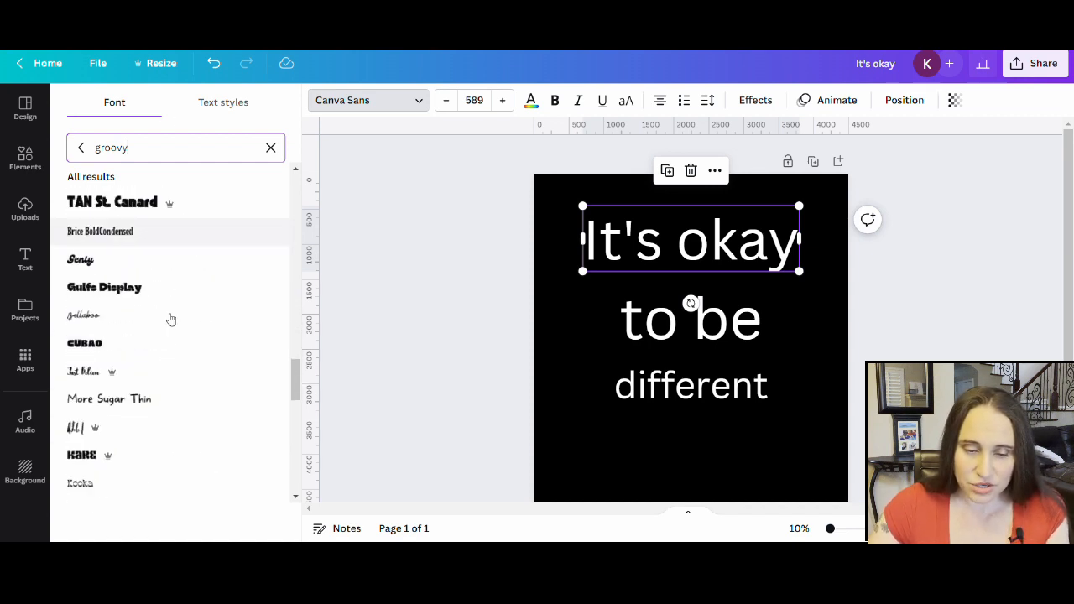
Search the fonts for "nec", apply Nectarine to "It's okay" and change all Canva Sans text in the design to it
drag(131, 149, 4, 120)
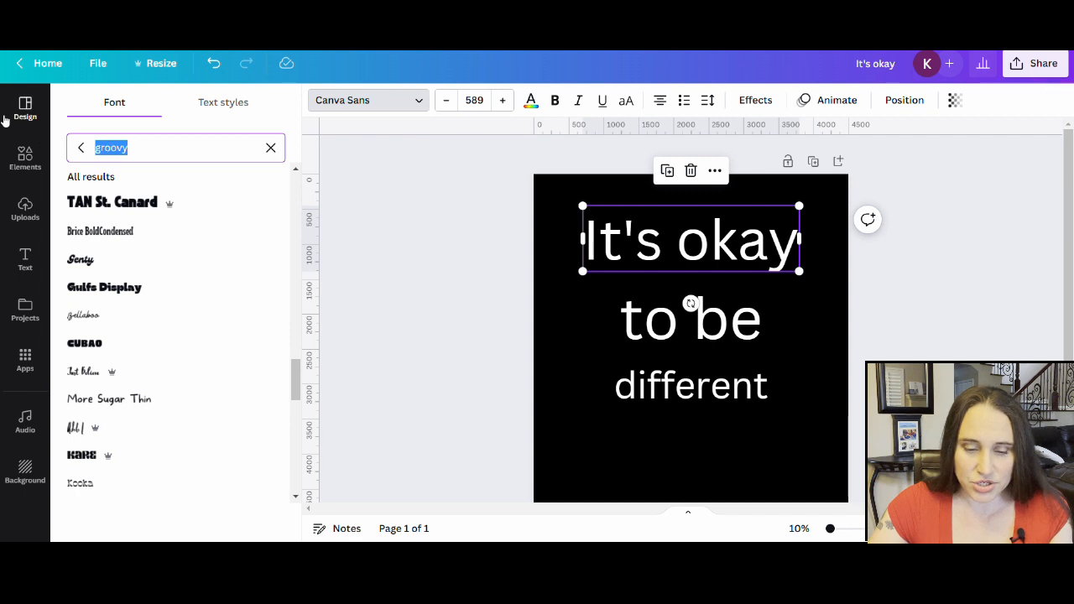
text(nec)
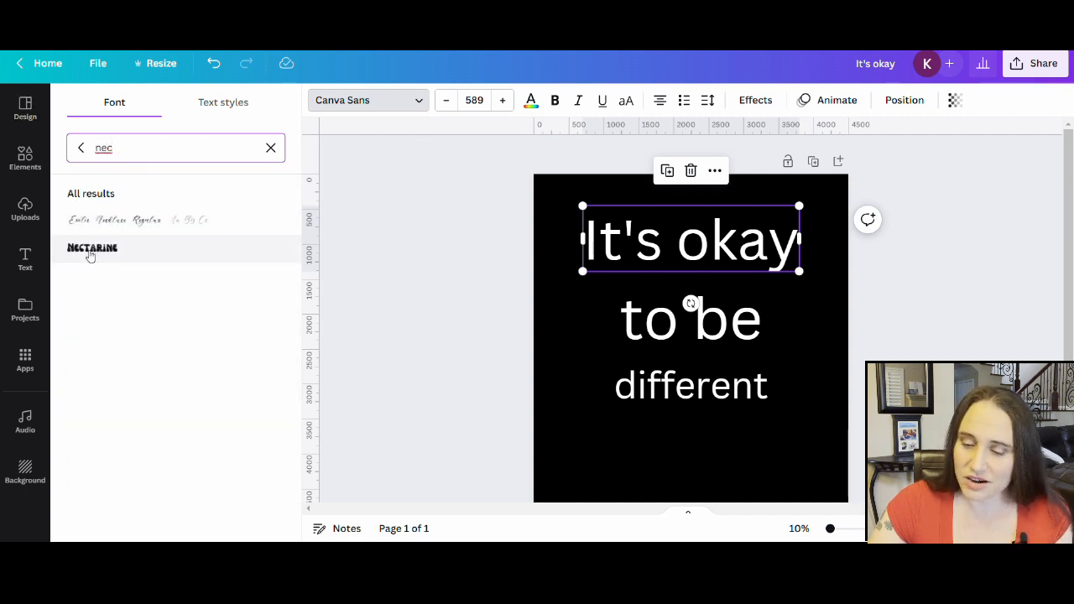
click(91, 256)
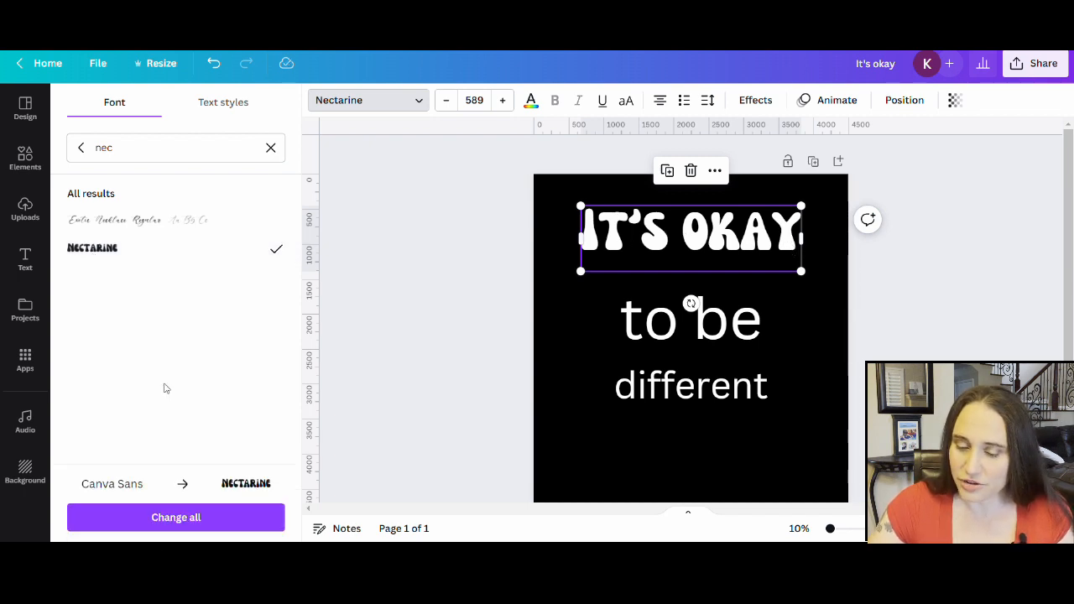
click(179, 517)
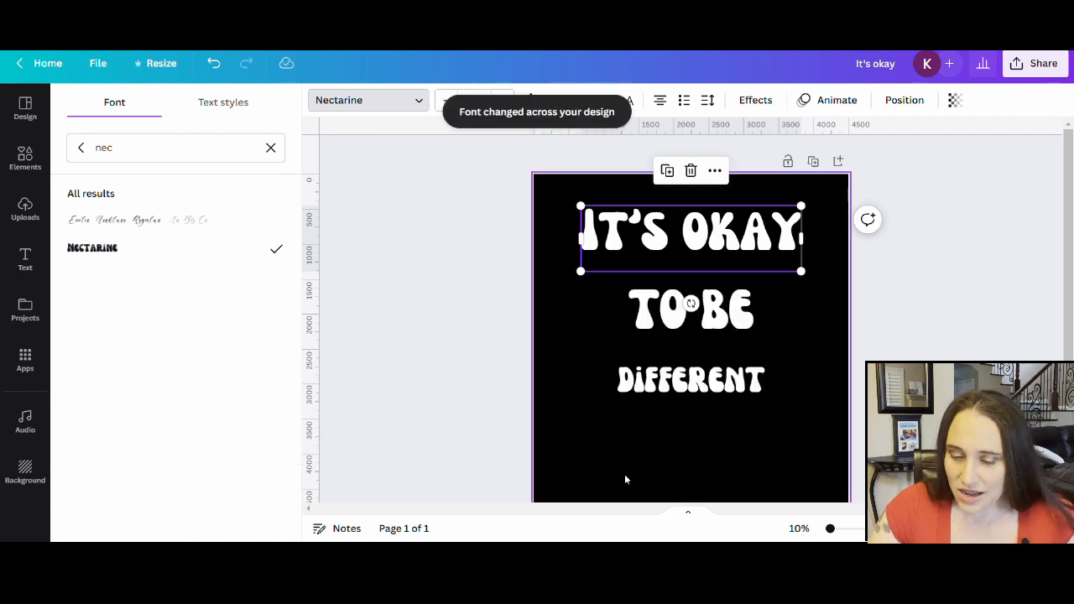
click(624, 479)
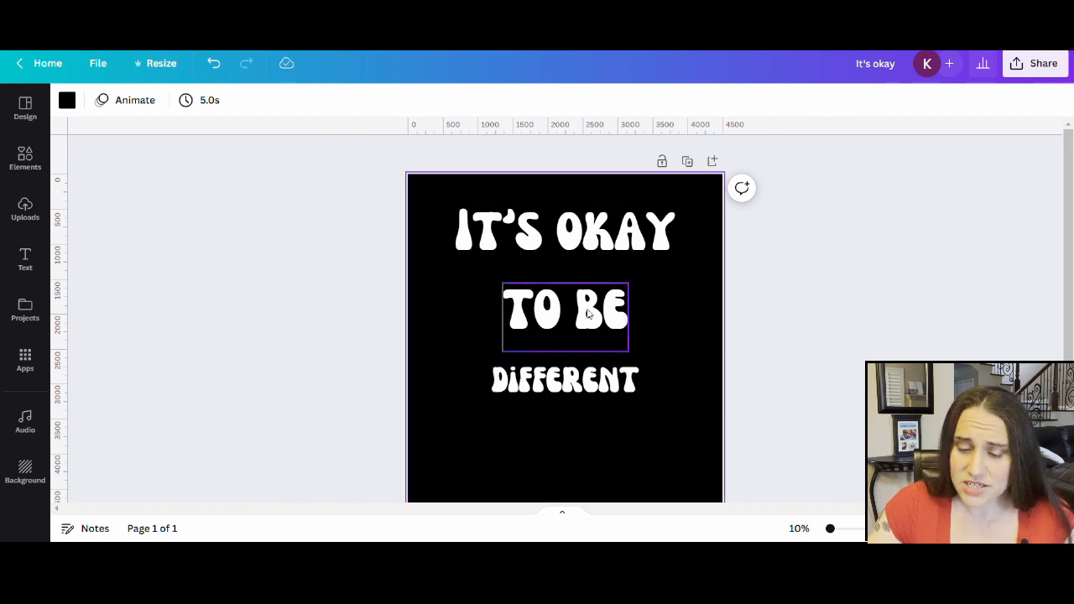
Move "to be" and "different" up to tighten the spacing between the three lines, keeping both centred
drag(566, 309, 580, 287)
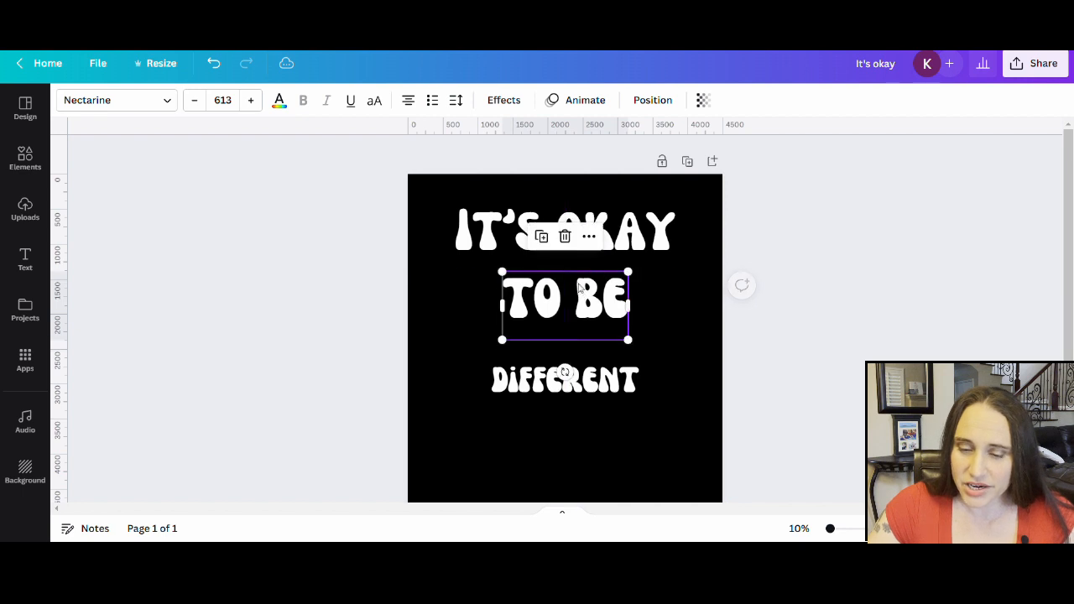
drag(613, 391, 614, 367)
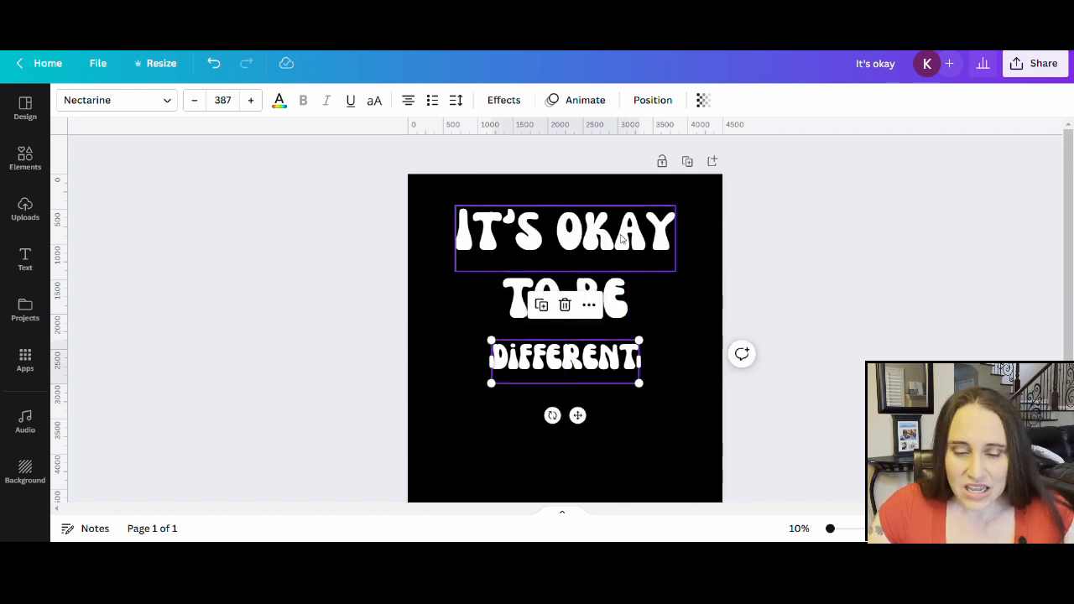
Turn on uppercase for all three text lines: "It's okay", "to be" and "different"
click(622, 241)
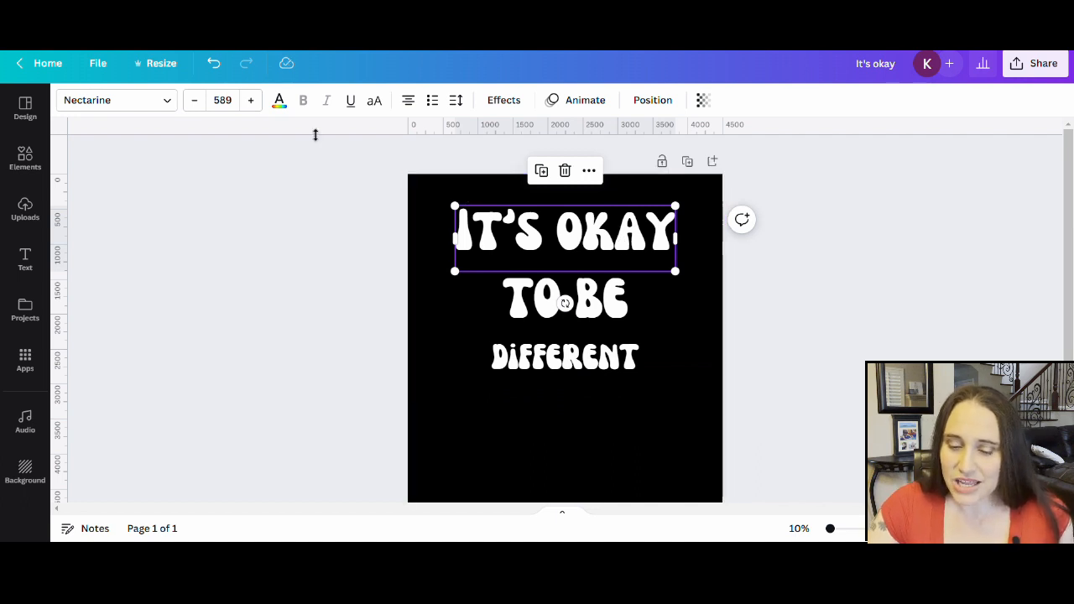
click(376, 103)
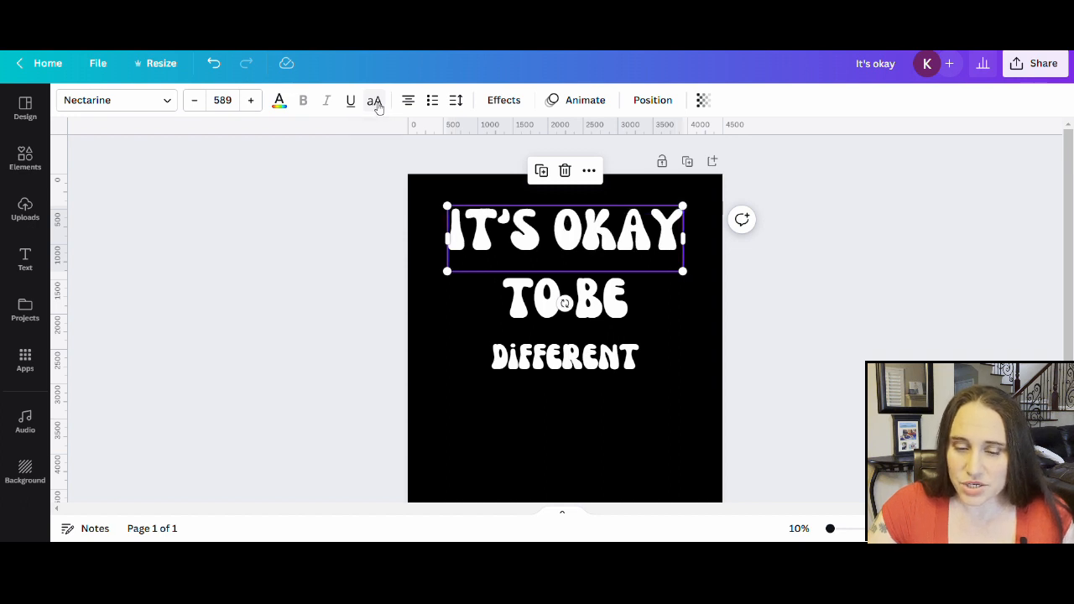
click(541, 298)
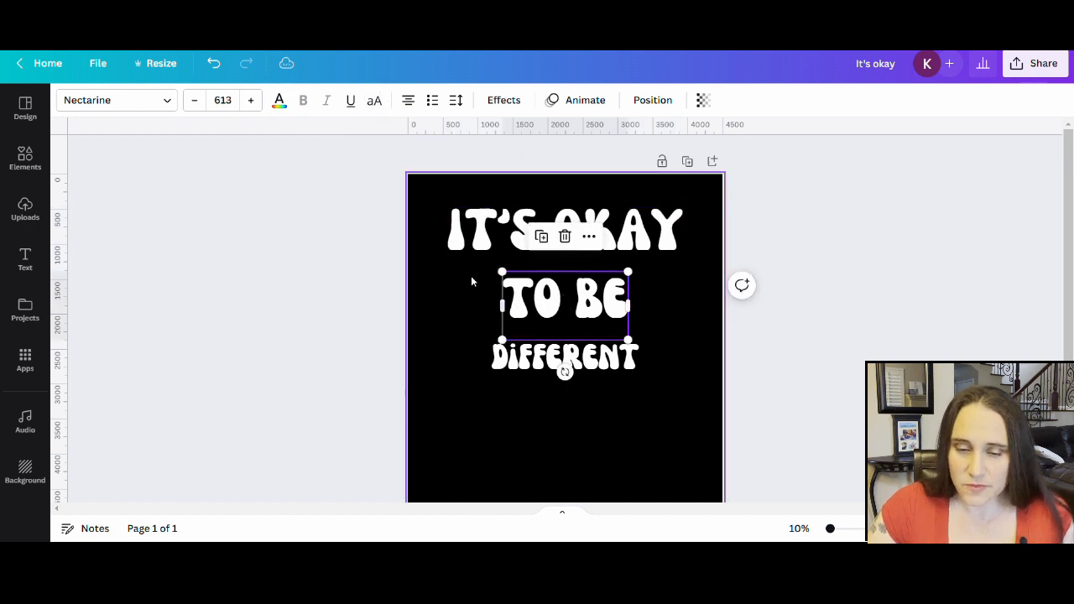
click(377, 105)
click(565, 356)
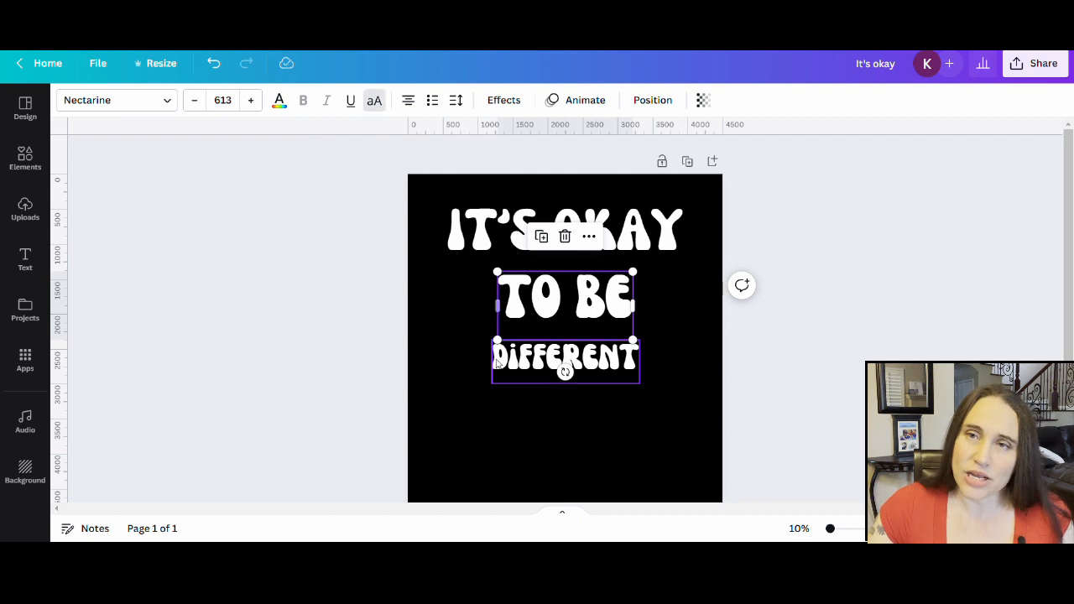
click(377, 105)
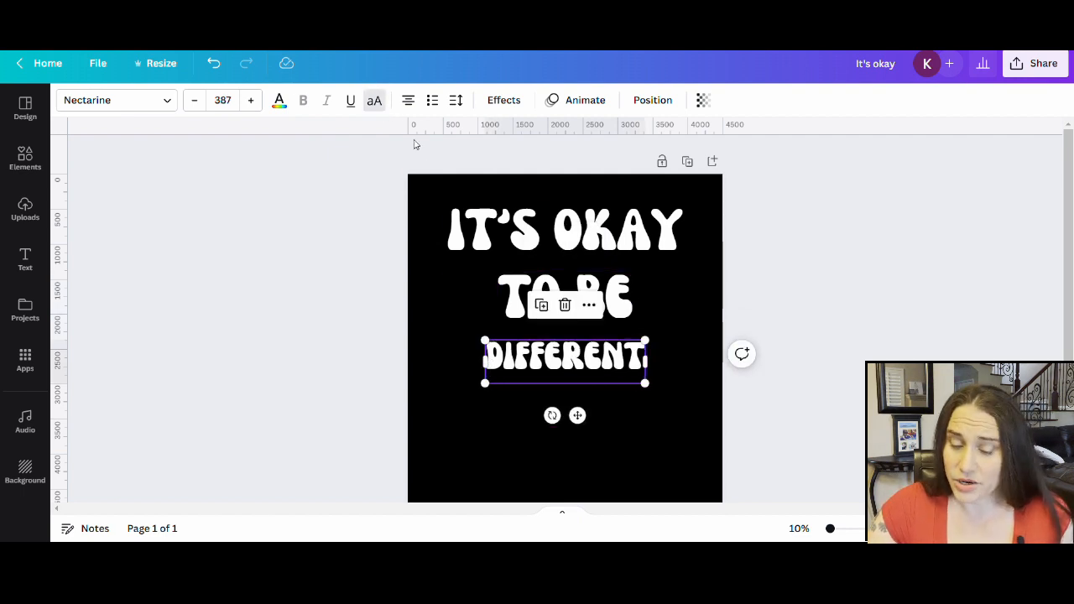
click(484, 437)
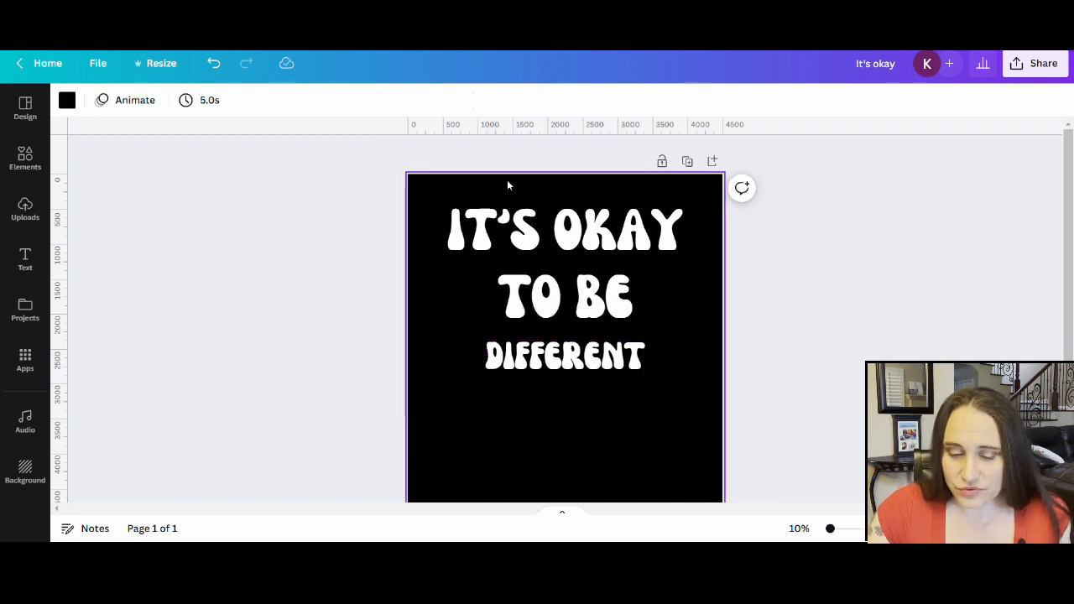
Enlarge "IT'S OKAY" to a font size of about 646 and re-centre it slightly higher on the page
click(544, 246)
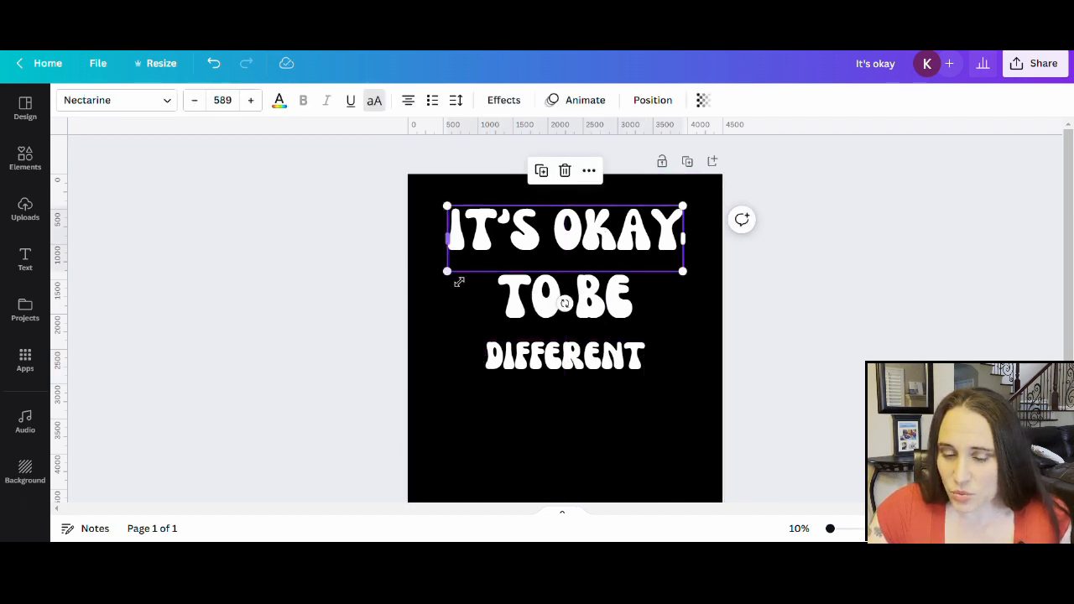
mouse_move(453, 279)
mouse_down()
mouse_move(439, 288)
mouse_move(450, 287)
mouse_up()
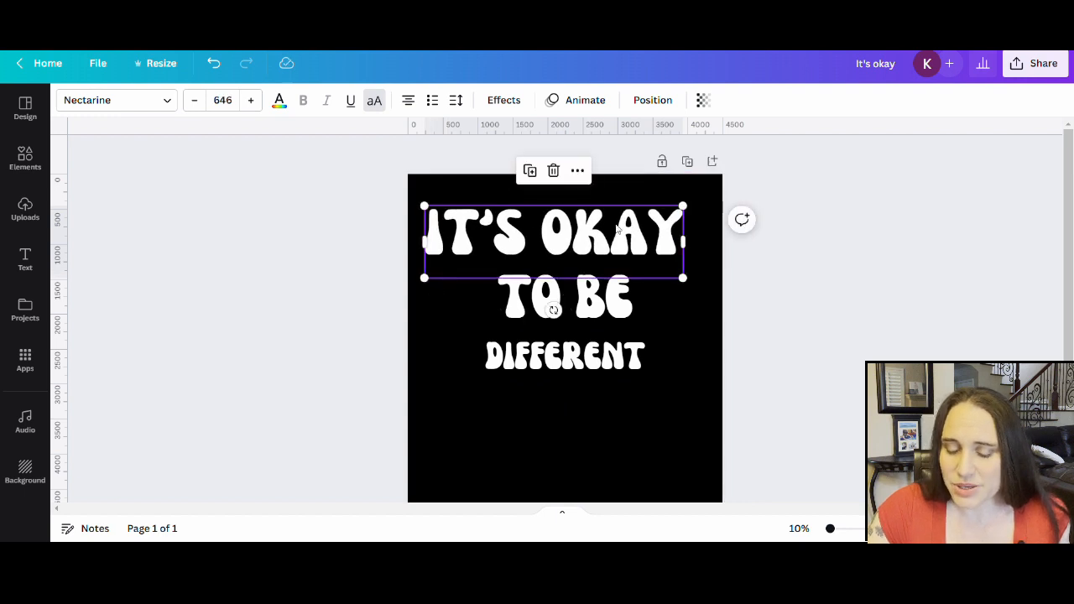
drag(620, 232, 634, 225)
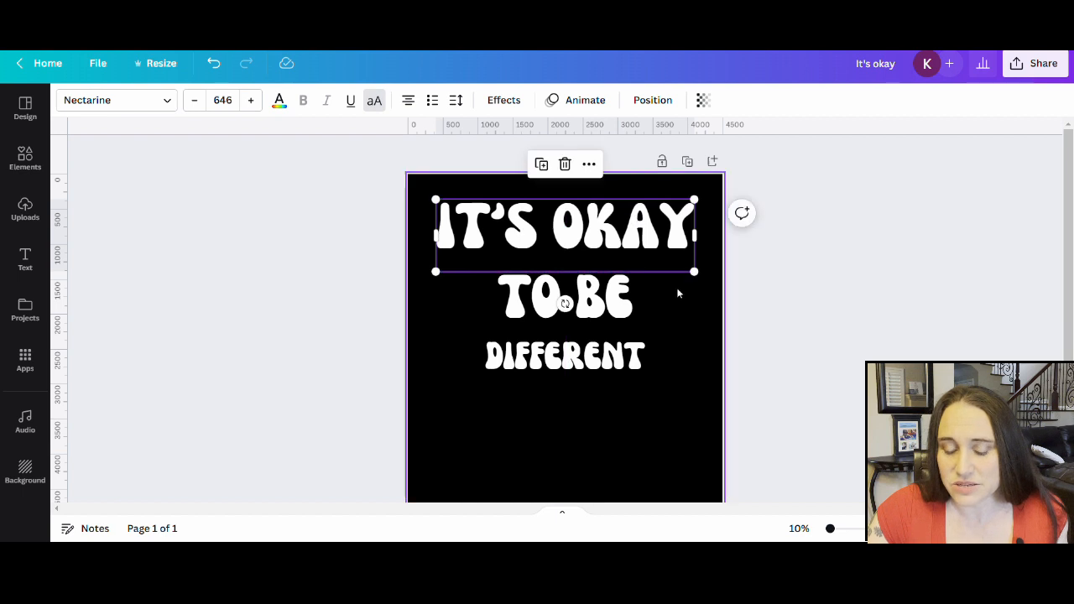
Shift "DIFFERENT" down and enlarge "TO BE" to about three-quarters of the page width, centred directly below "IT'S OKAY"
drag(622, 360, 654, 379)
click(670, 338)
mouse_move(628, 317)
mouse_down()
mouse_move(568, 299)
mouse_move(651, 345)
mouse_up()
click(540, 299)
drag(583, 331, 687, 383)
drag(601, 319, 608, 314)
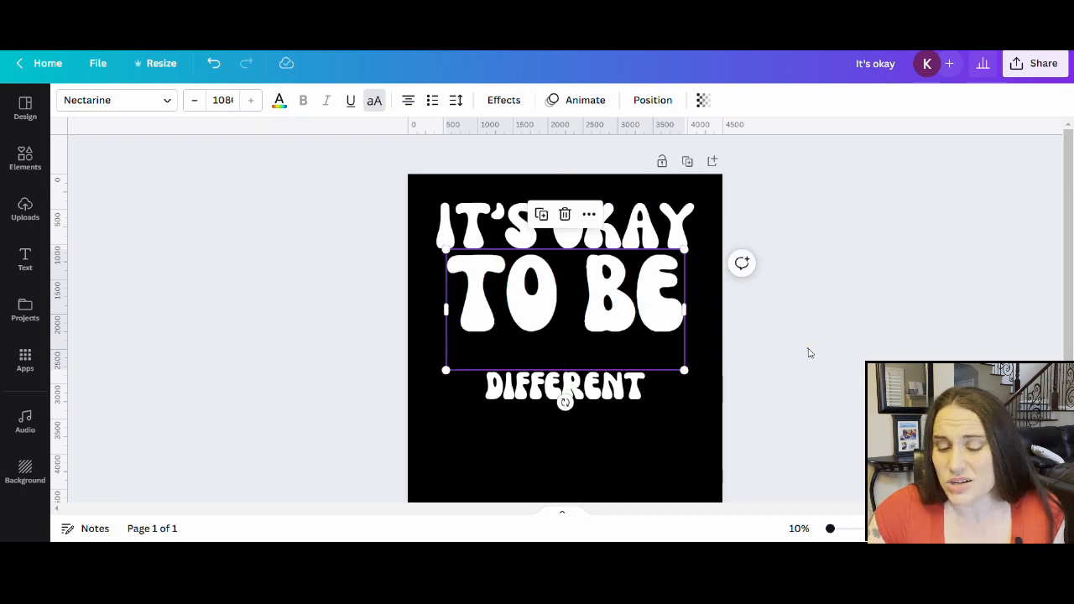
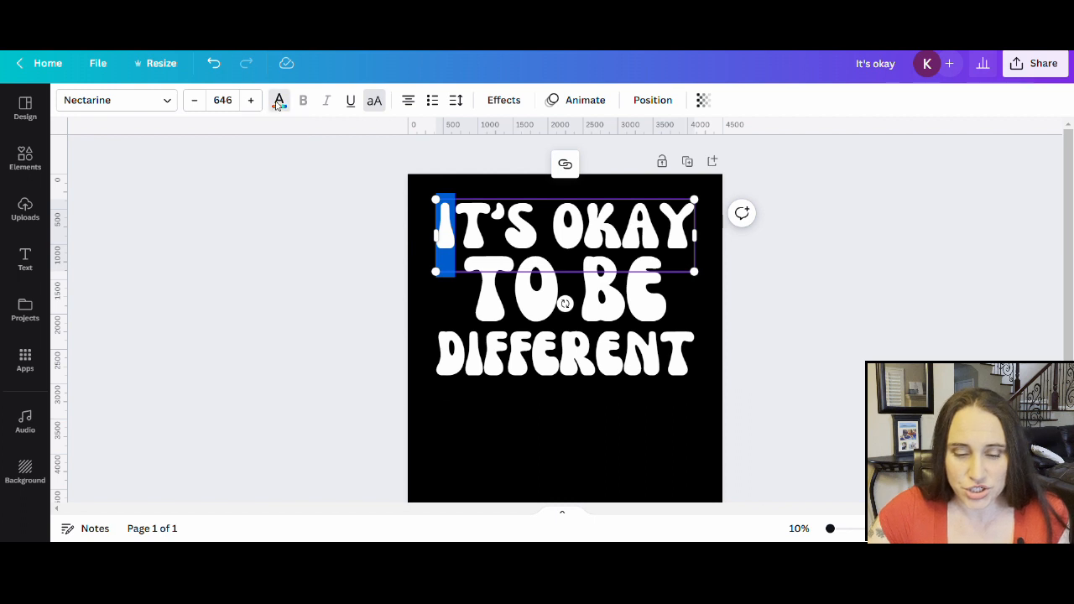
Colour the letter "I" in "IT'S OKAY" a soft coral red, about #ED7575
click(80, 407)
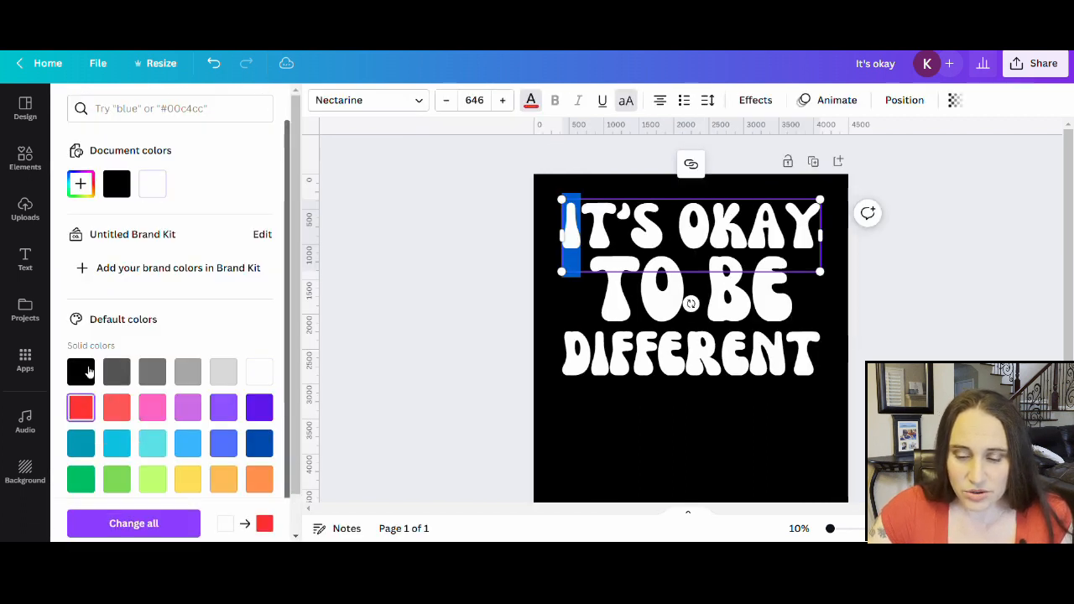
click(81, 186)
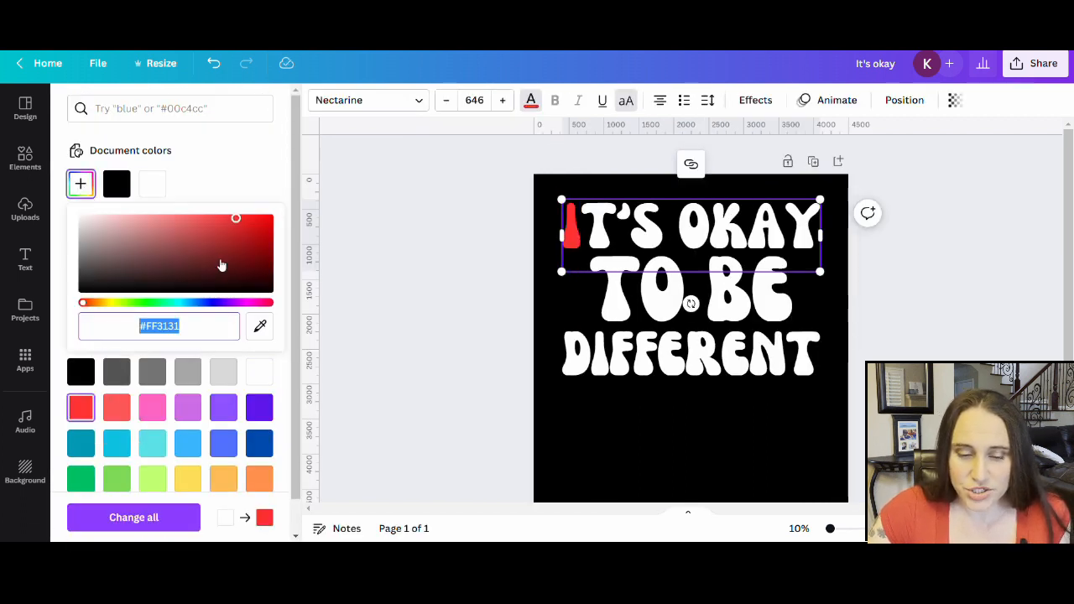
click(192, 224)
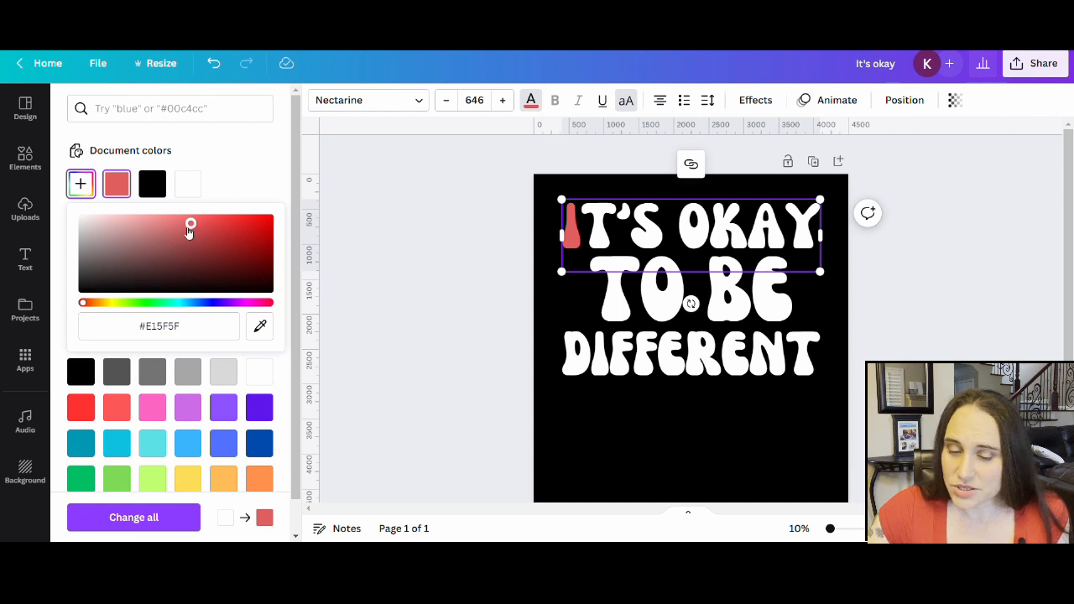
click(183, 227)
click(185, 225)
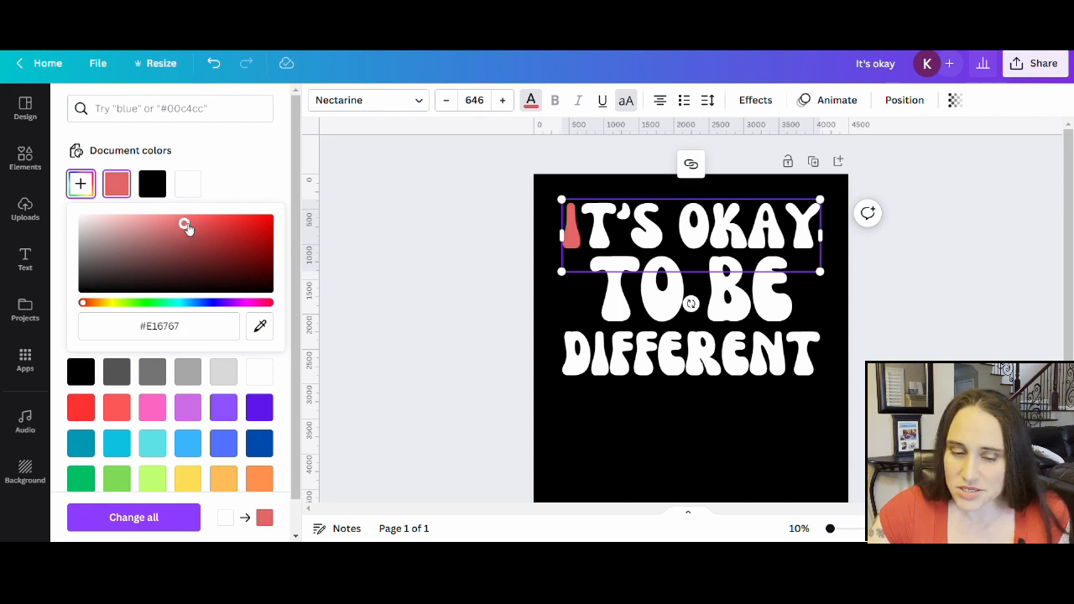
drag(186, 225, 190, 221)
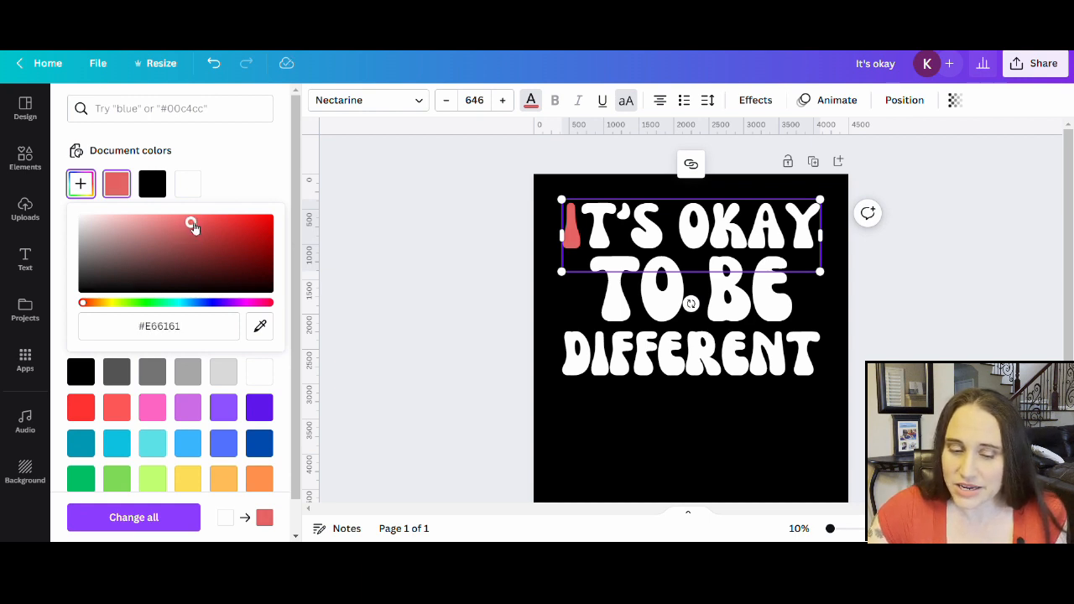
drag(191, 223, 176, 220)
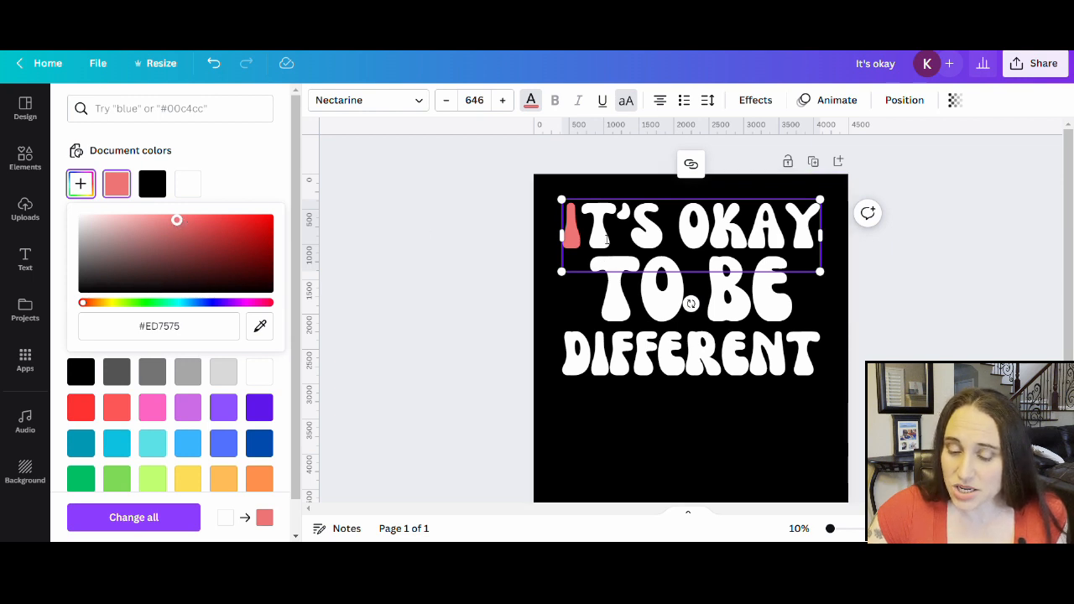
click(606, 240)
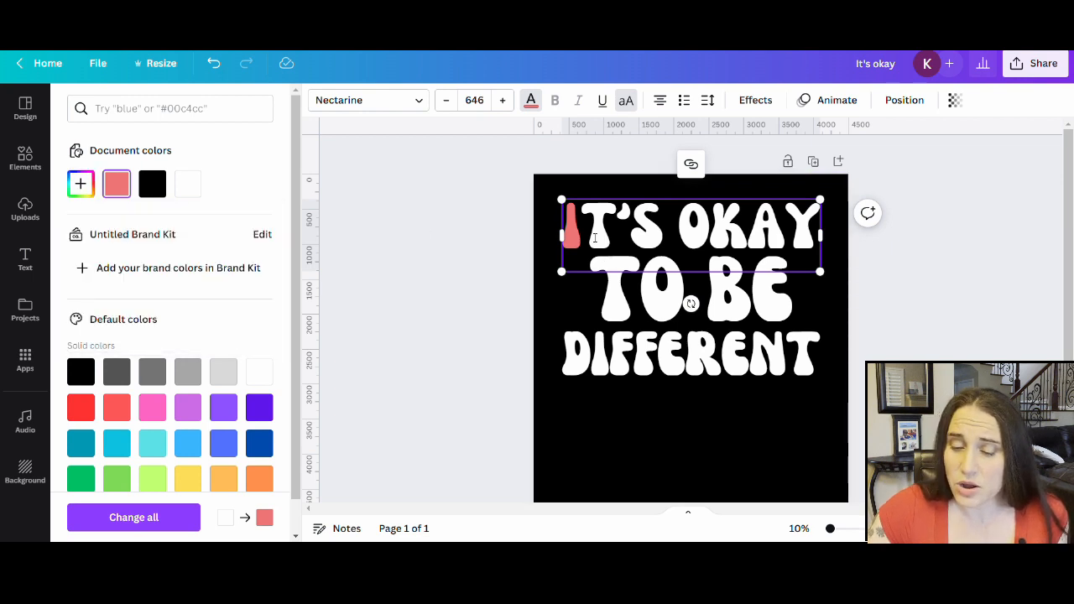
Colour the letter "T" in "IT'S" a soft orange, about #ED9975, by shifting the hue of the coral red
key(shift+Left)
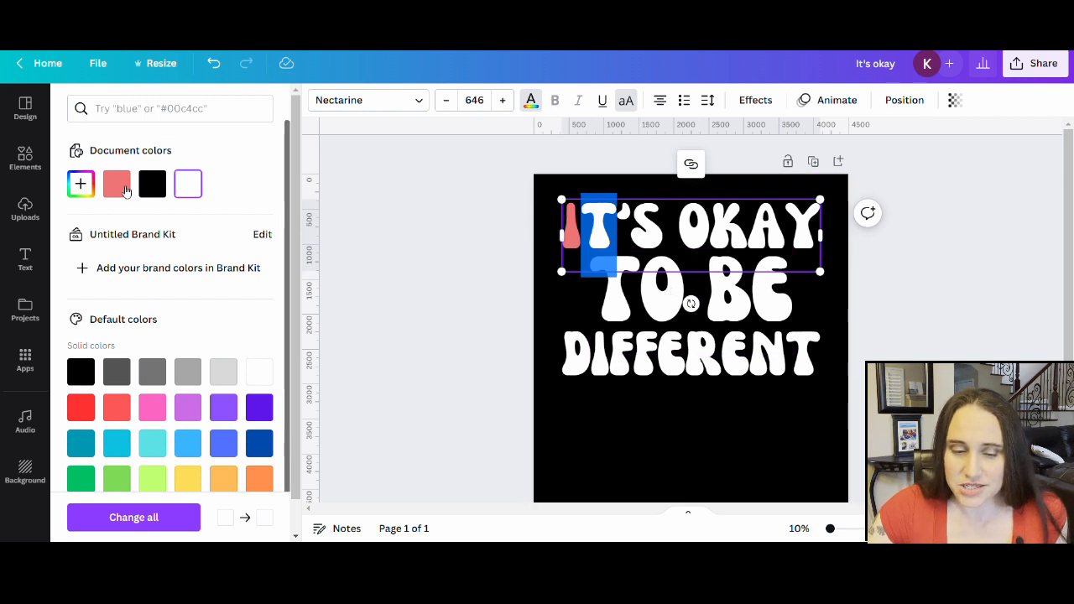
click(124, 190)
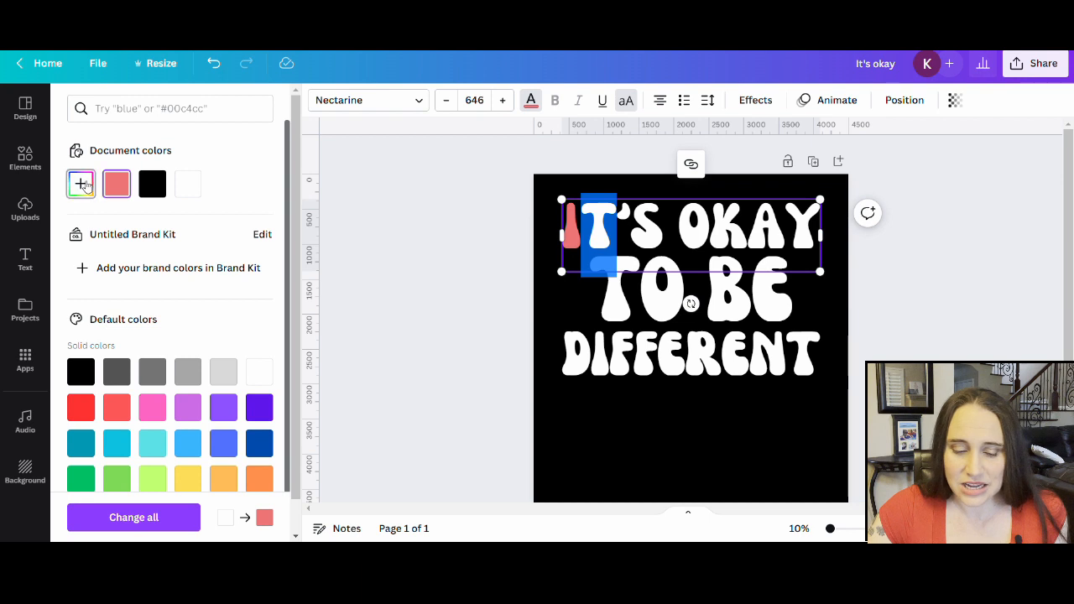
click(82, 184)
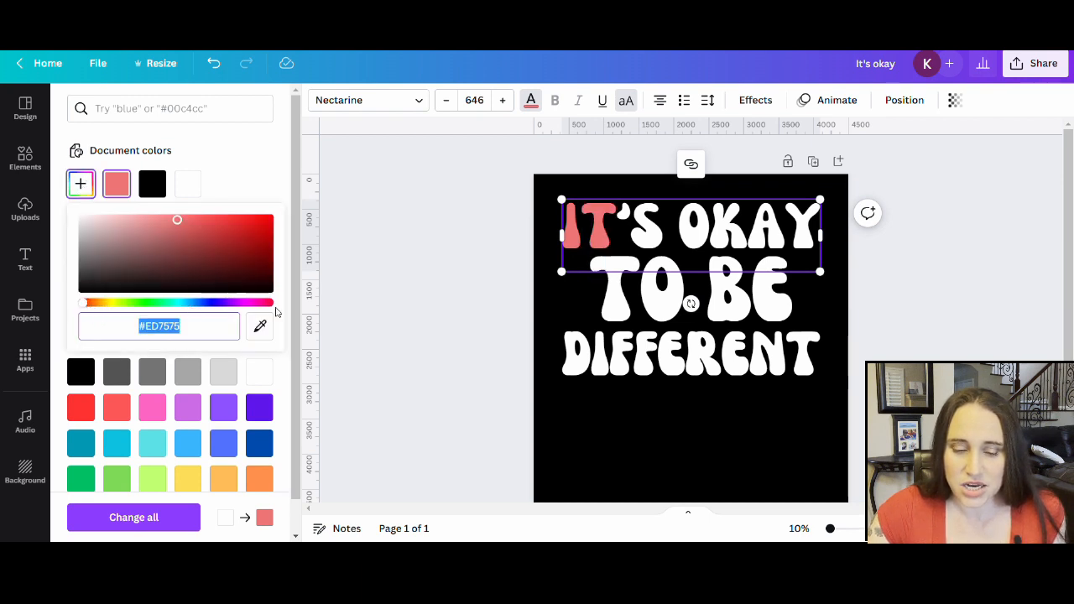
click(91, 308)
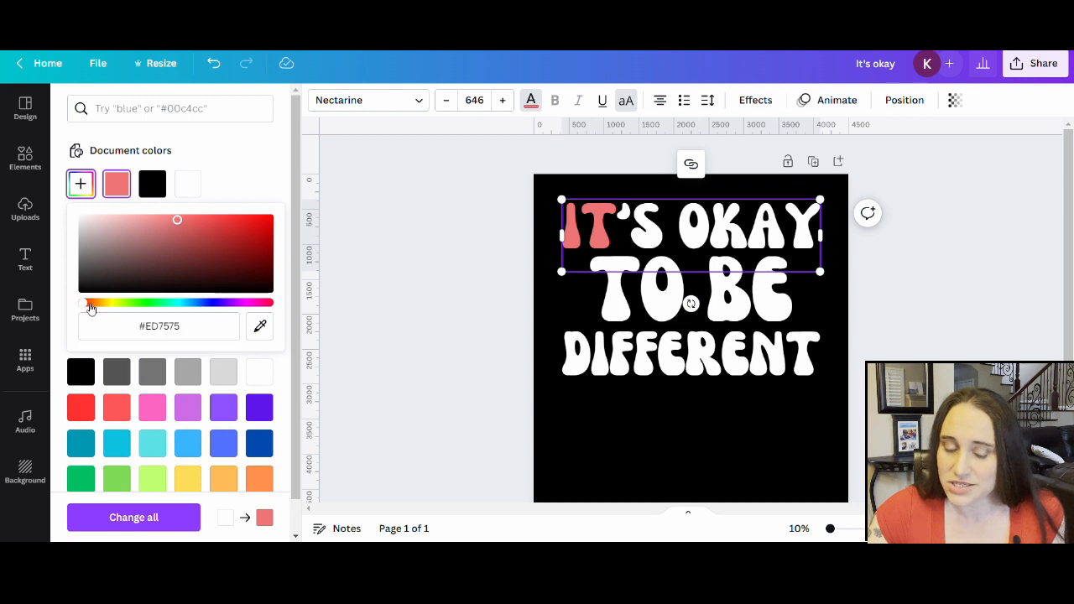
drag(91, 308, 96, 309)
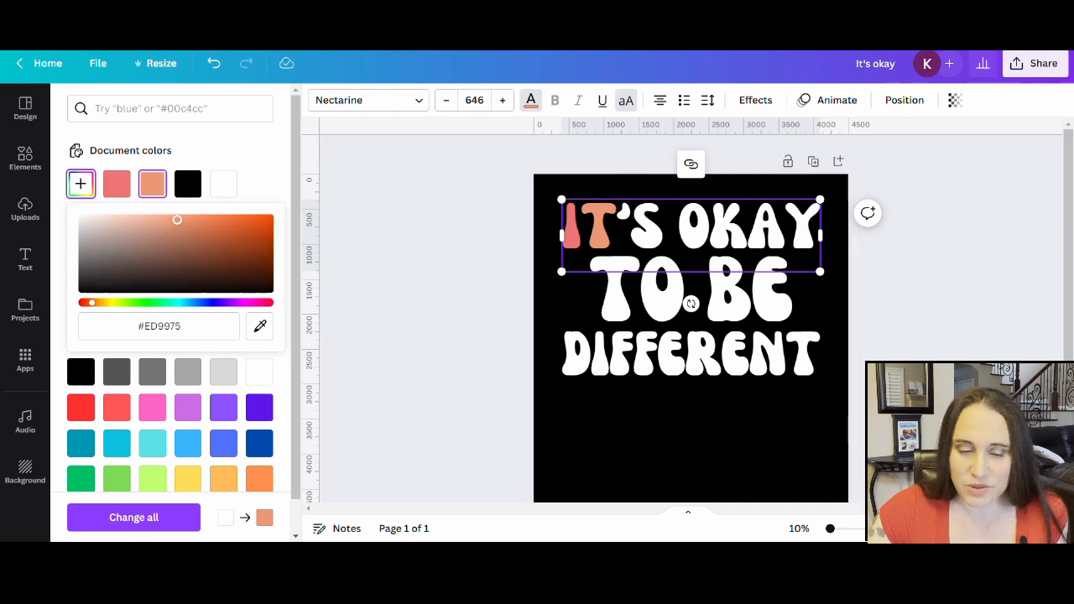
key(Escape)
Colour the apostrophe in "IT'S" a light golden orange, about #EDB675, keeping the same softness as the "T"
key(shift+Right)
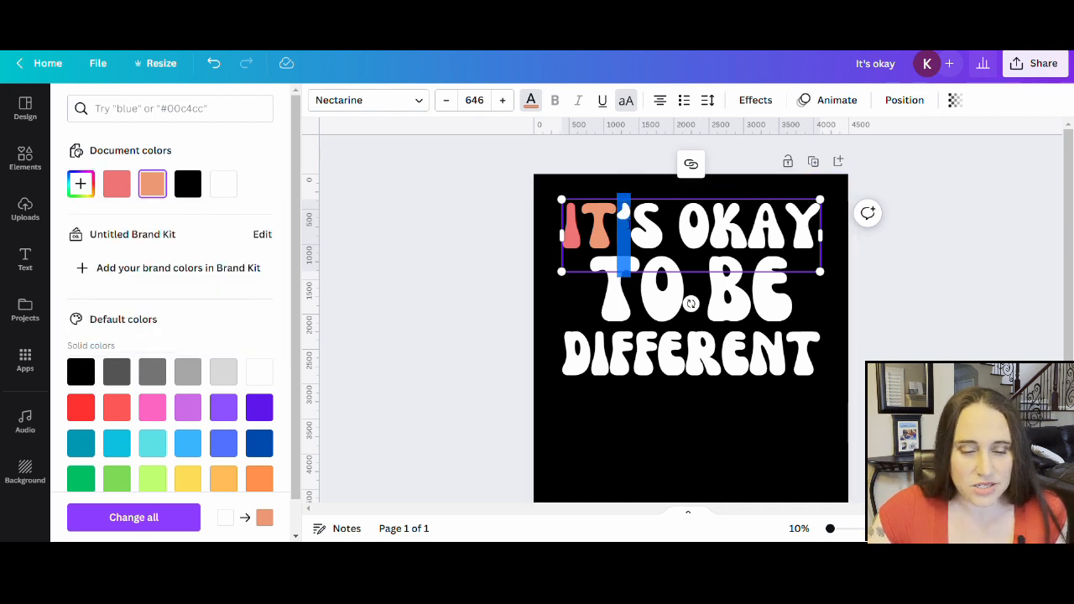
click(149, 186)
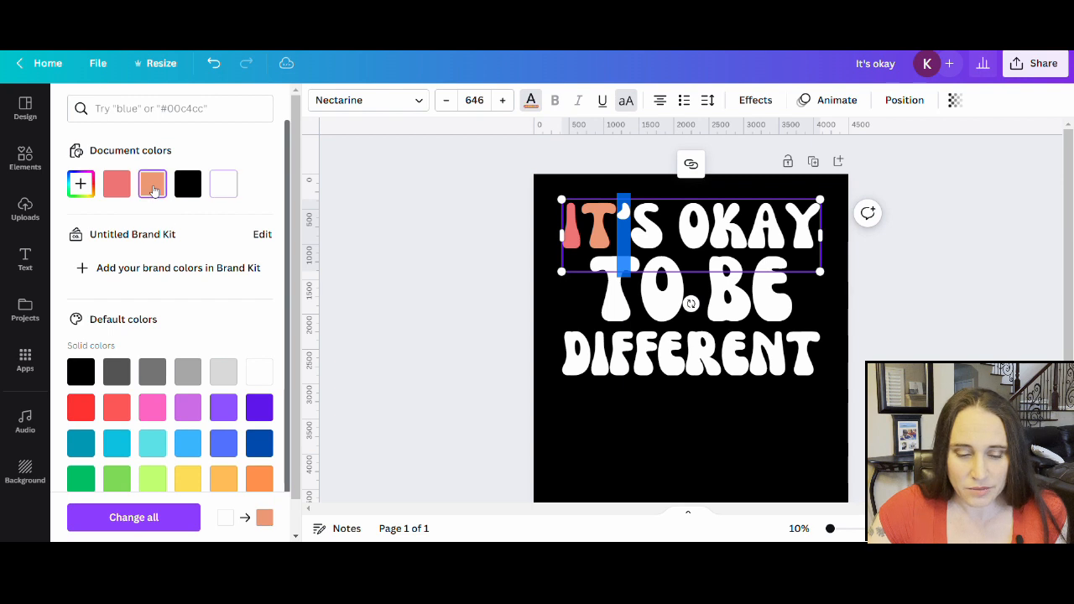
click(81, 184)
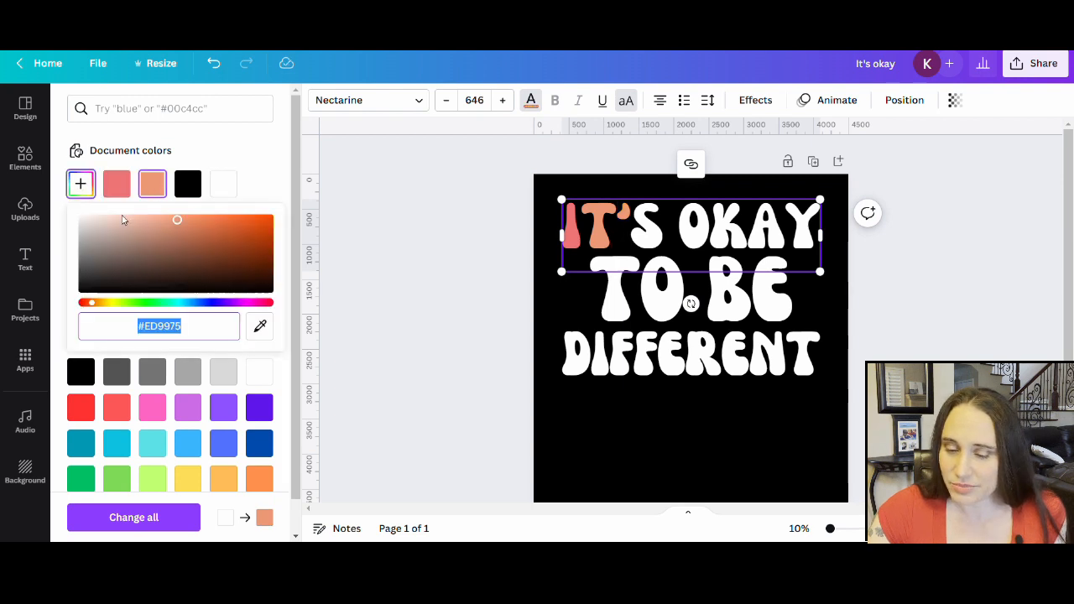
click(98, 304)
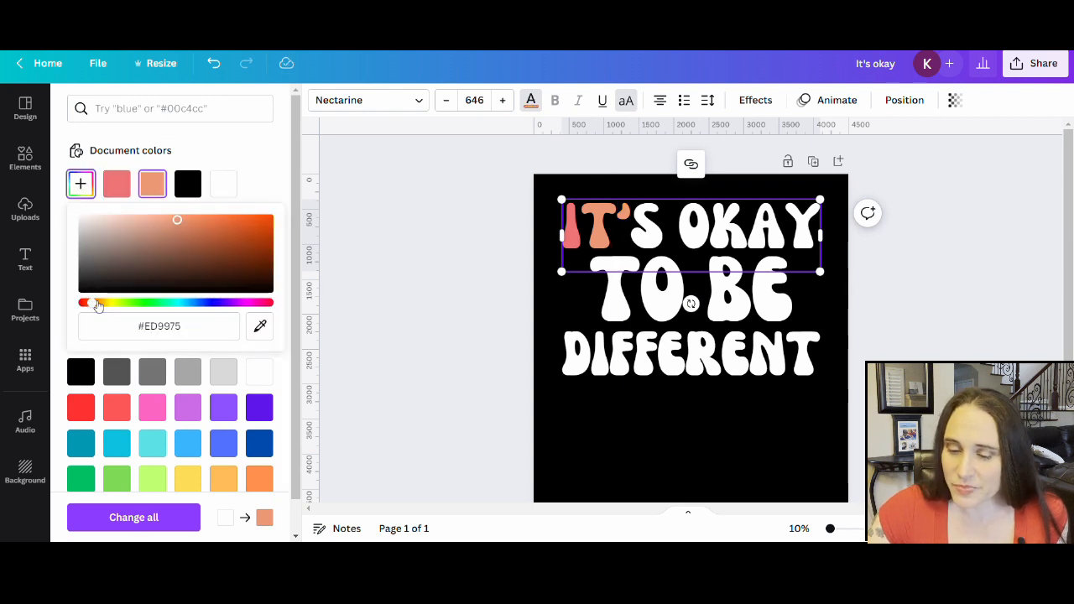
drag(97, 304, 103, 308)
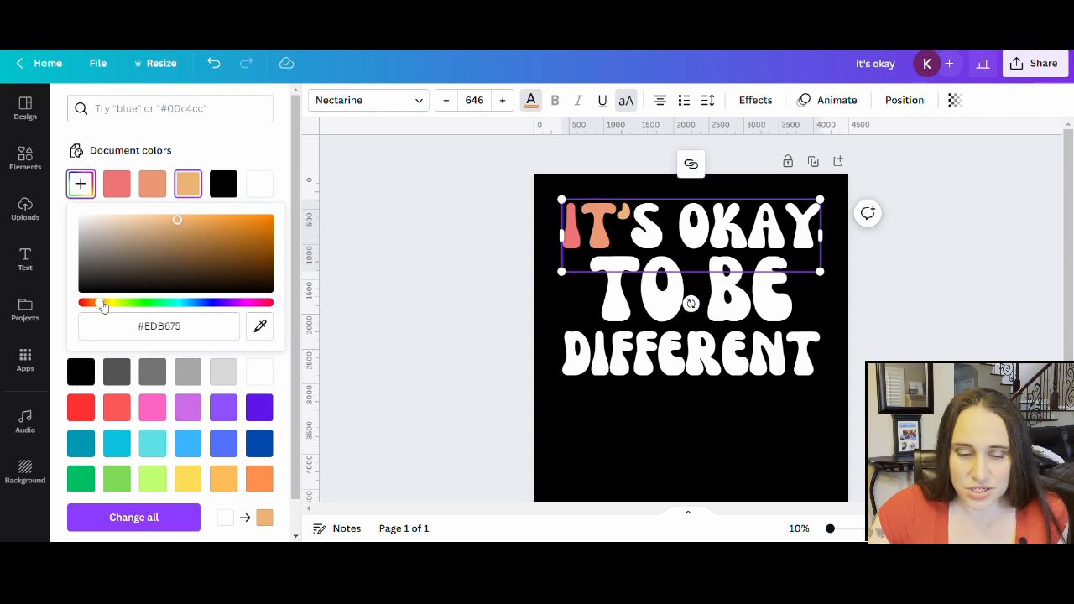
Colour the letter "S" in "IT'S" a soft yellow, about #EDE175, starting from the apostrophe's colour
click(644, 240)
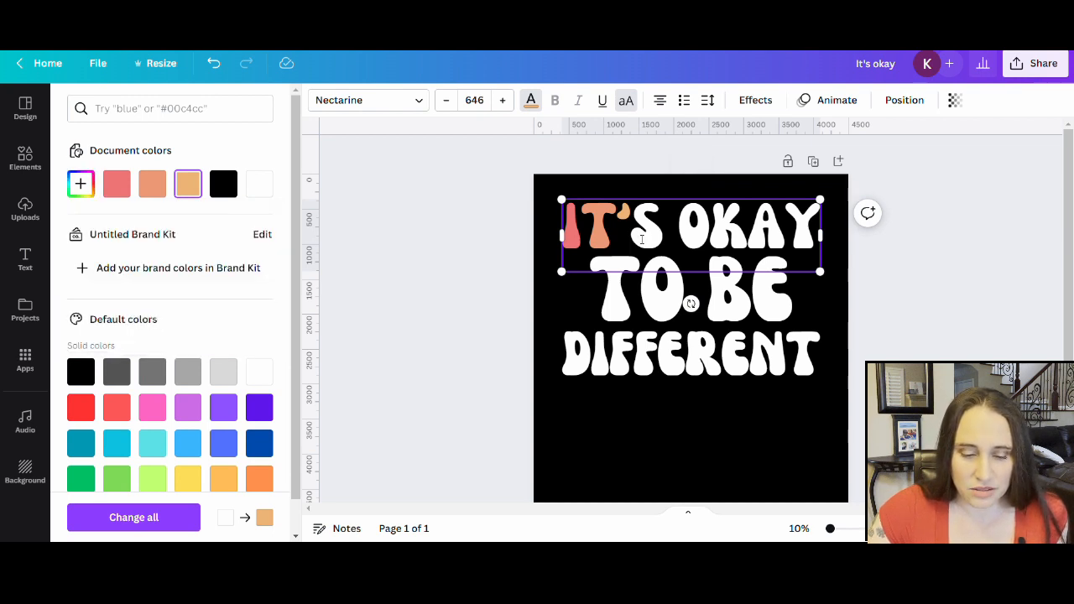
drag(644, 241, 665, 241)
click(186, 179)
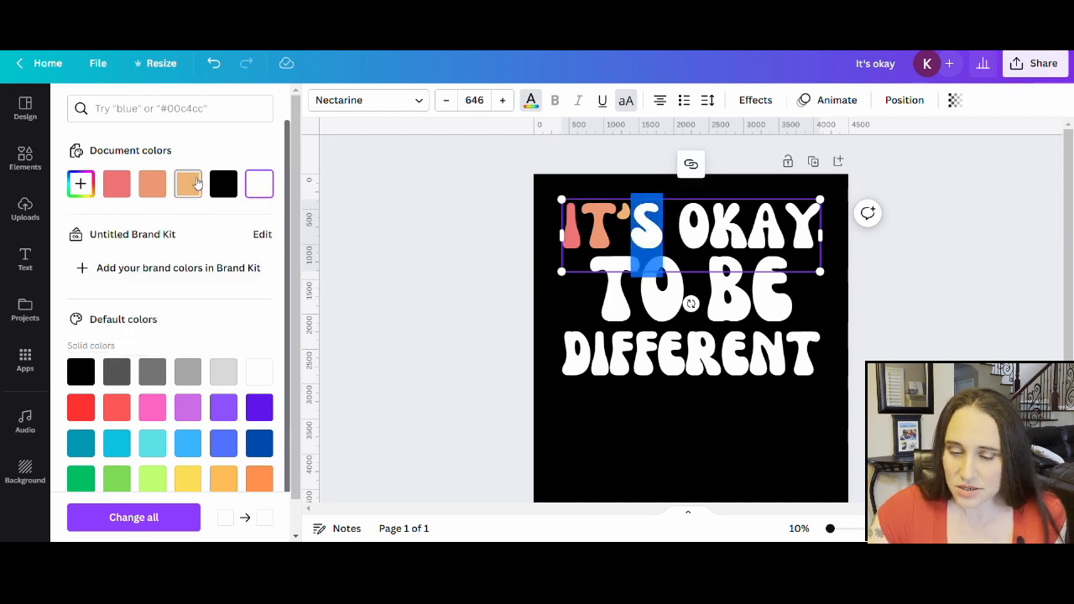
click(81, 184)
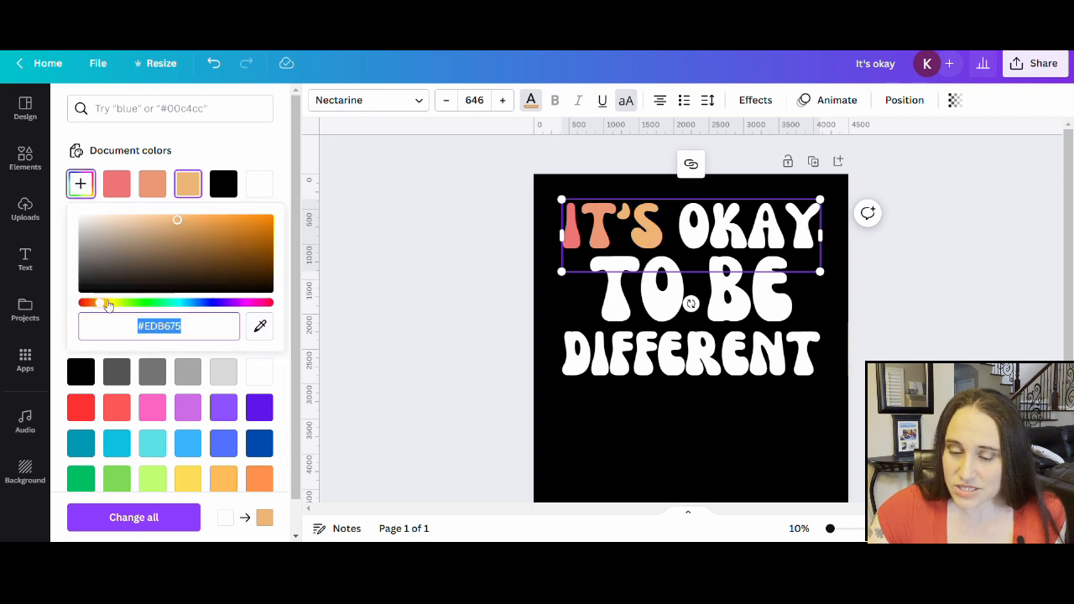
drag(108, 306, 115, 308)
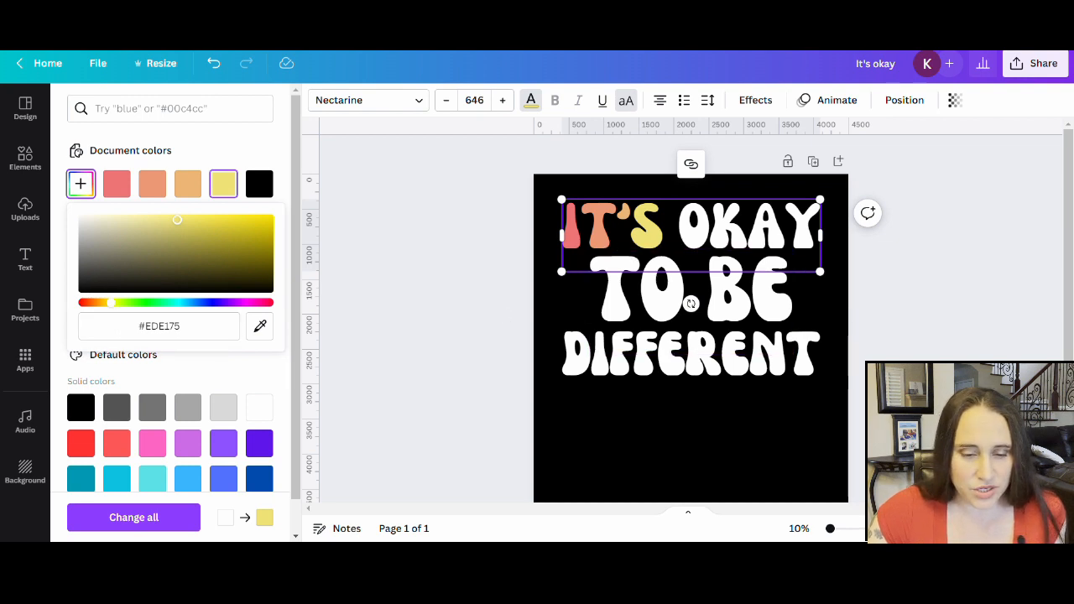
Colour the letter "O" in "OKAY" a soft lime green, about #B8ED75, by shifting the hue of the yellow
click(684, 224)
double_click(684, 224)
drag(679, 224, 710, 224)
click(223, 184)
click(80, 184)
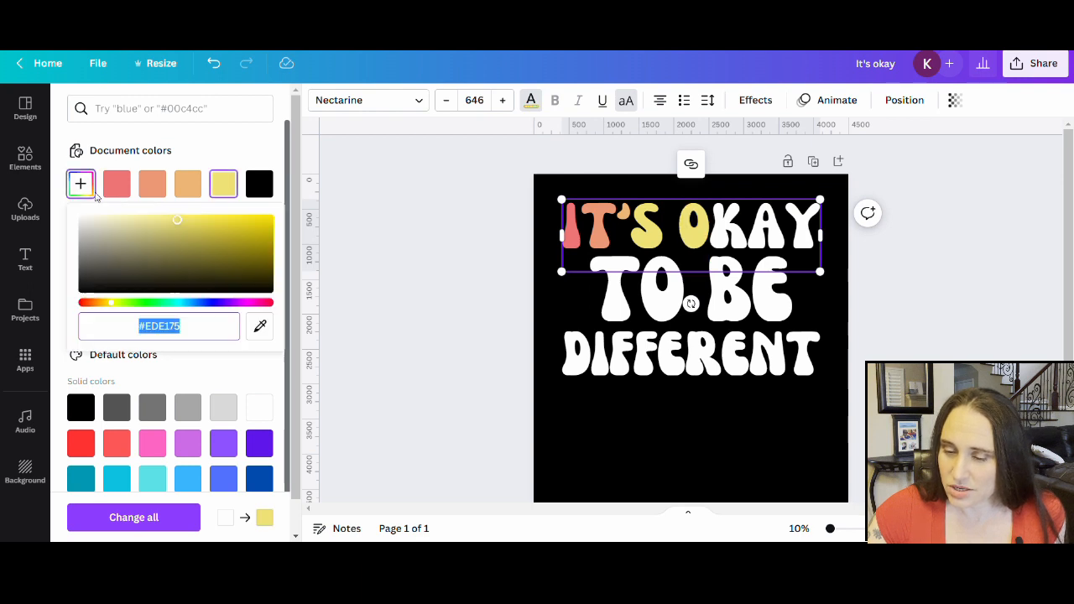
drag(115, 303, 132, 310)
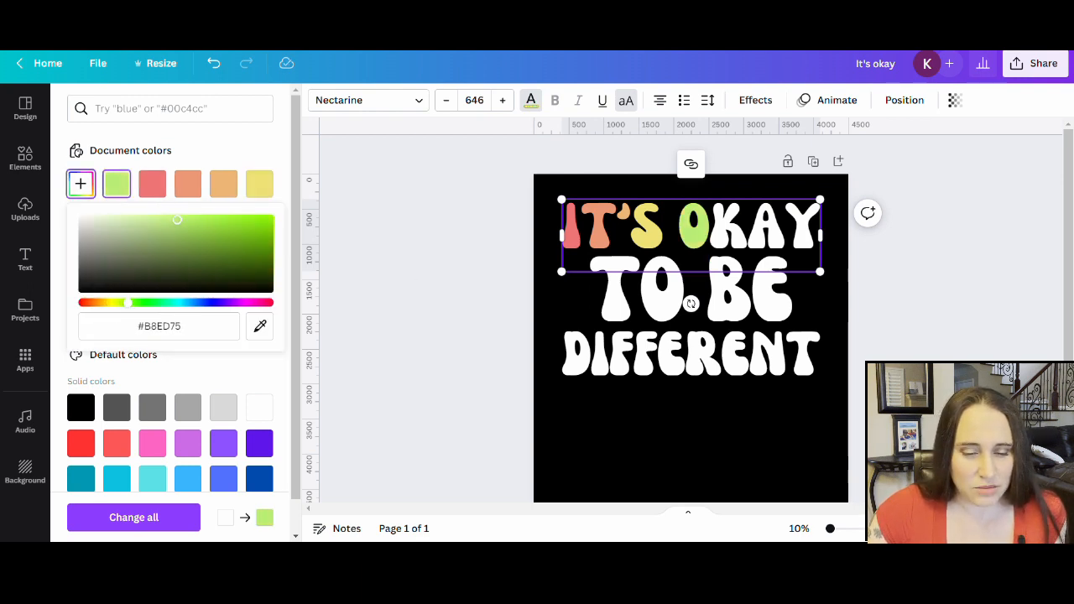
Colour the letter "K" in "OKAY" a soft green, about #75ED85, by shifting the hue of the lime green
click(721, 243)
drag(734, 243, 712, 244)
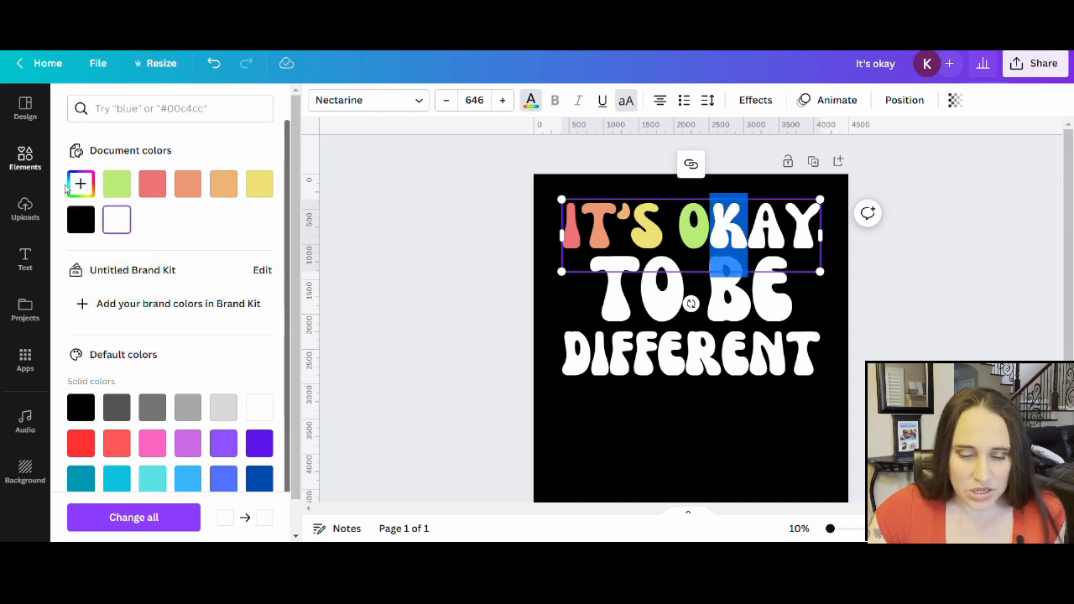
click(126, 189)
click(81, 183)
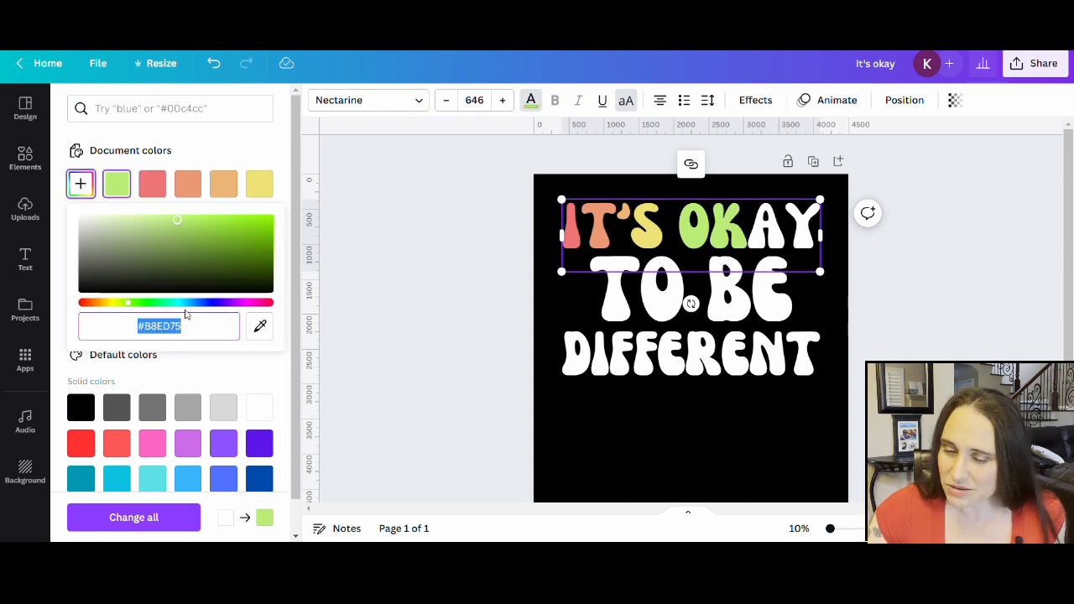
drag(132, 308, 154, 307)
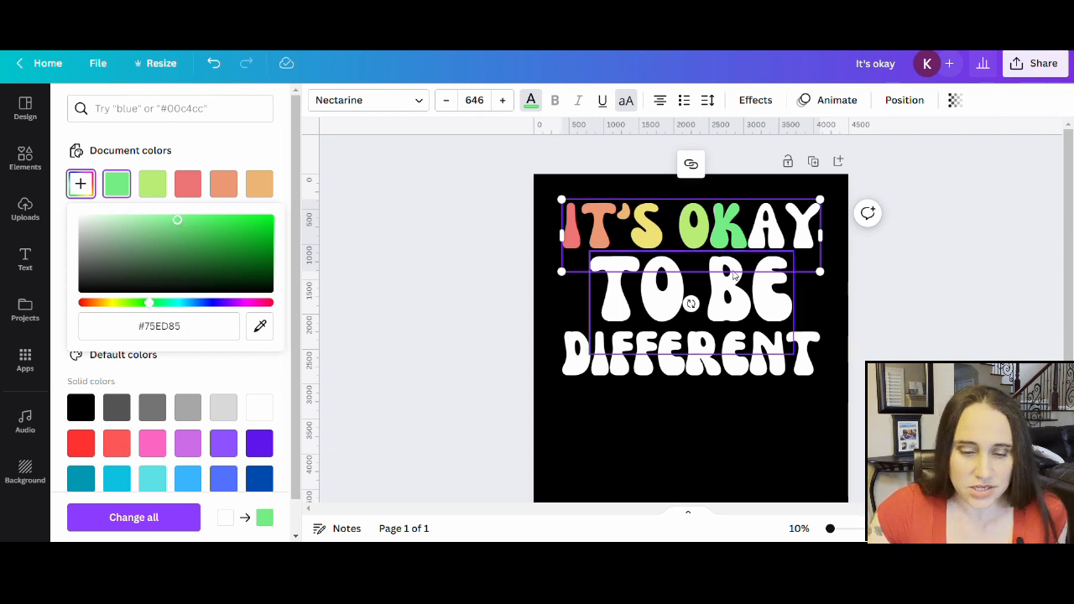
Colour the letter "A" in "OKAY" a soft mint green, about #75EDB7, starting from the colour of the "K"
click(777, 235)
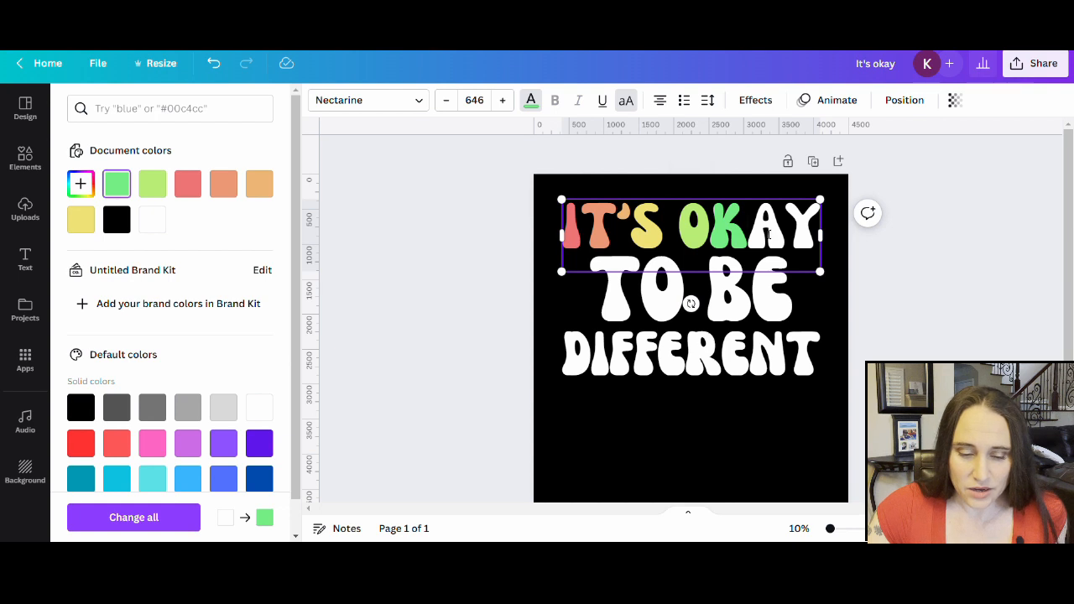
key(shift+Left)
click(118, 186)
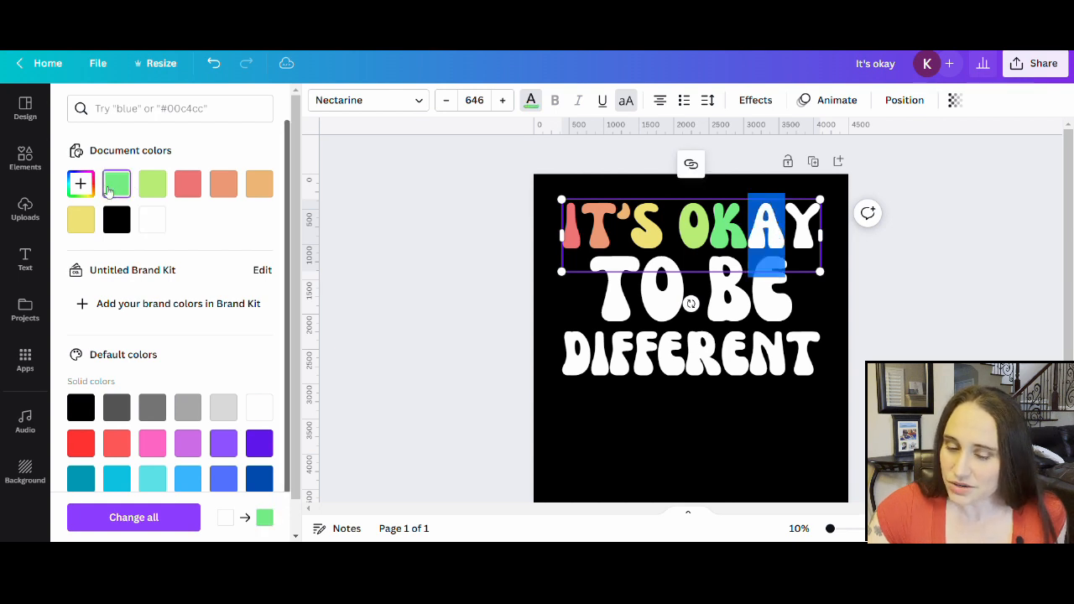
click(118, 186)
drag(152, 311, 167, 309)
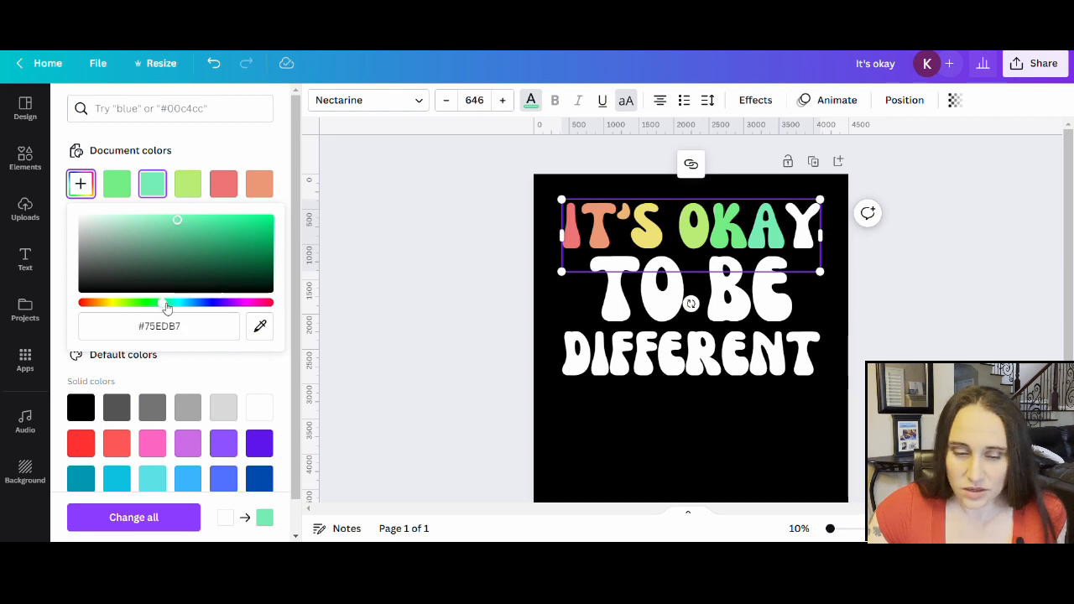
Colour the letter "Y" in "OKAY" a soft cyan, about #75E6ED, and deselect the text line
click(784, 241)
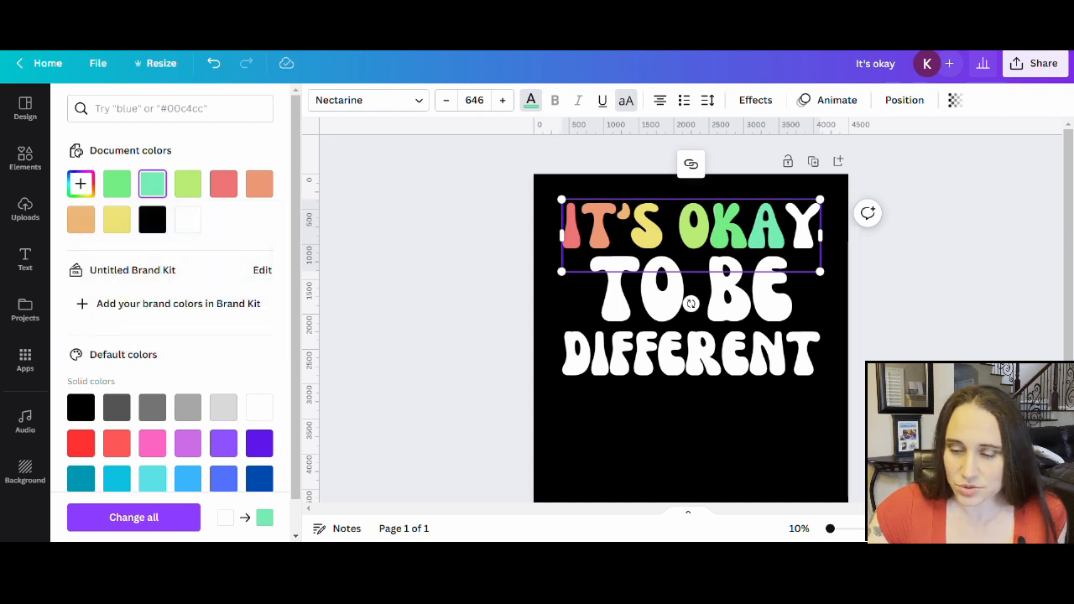
drag(784, 241, 817, 242)
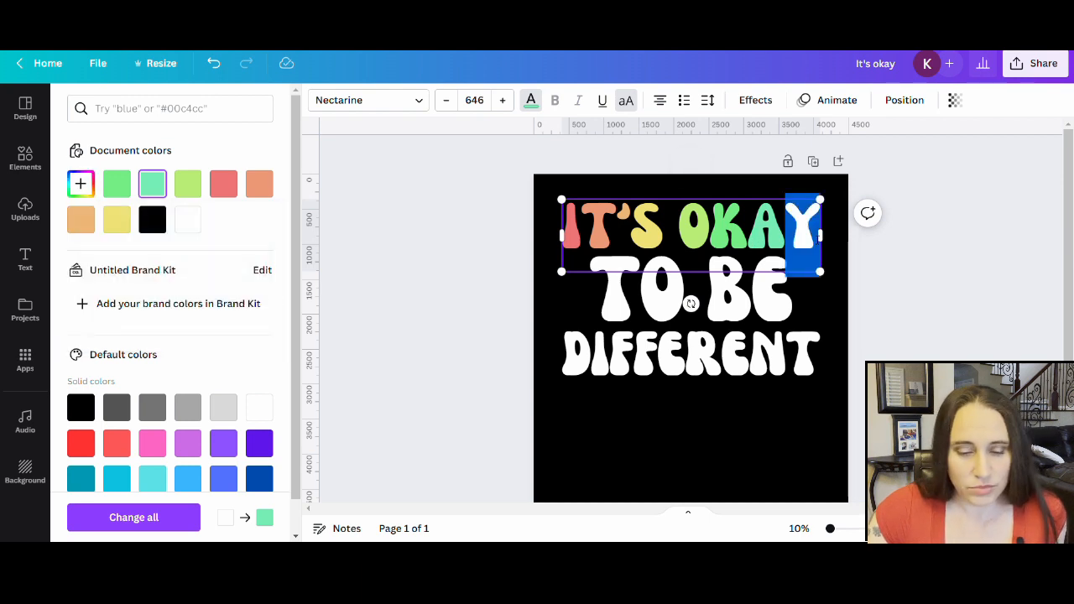
click(153, 192)
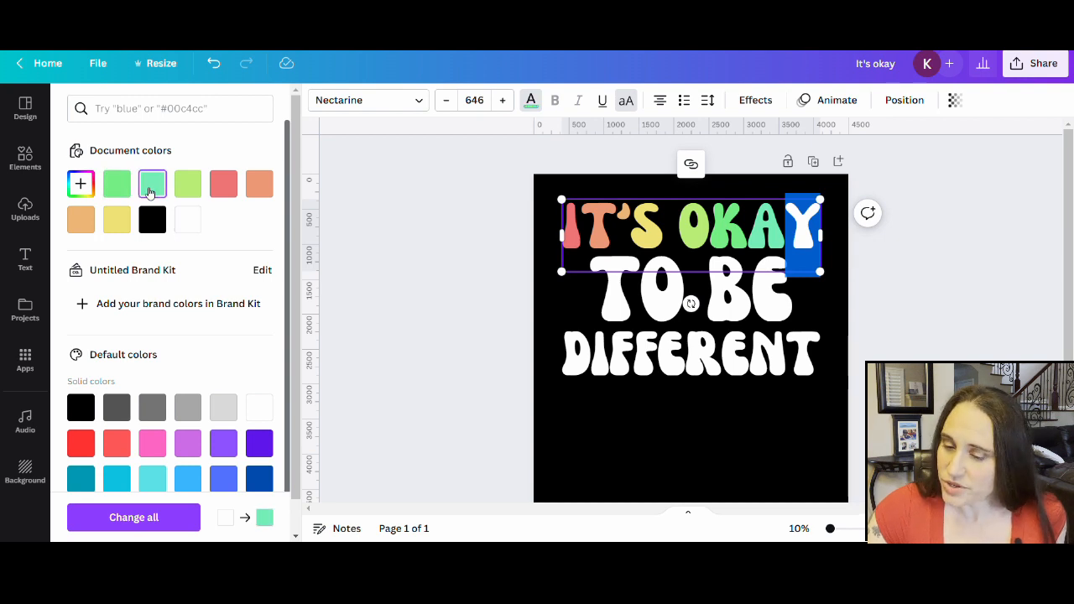
click(82, 183)
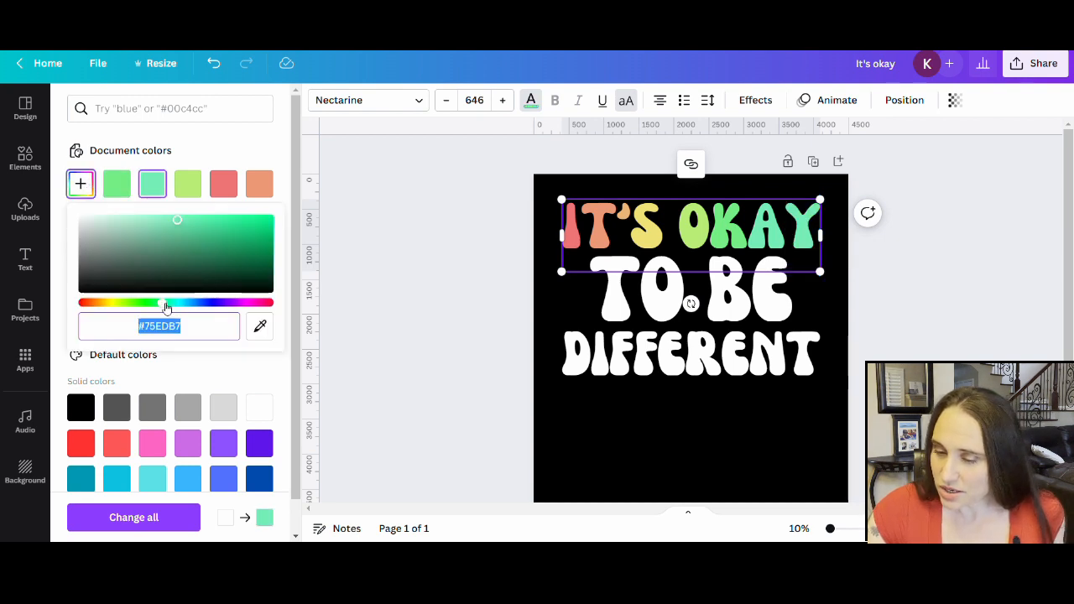
drag(166, 309, 182, 308)
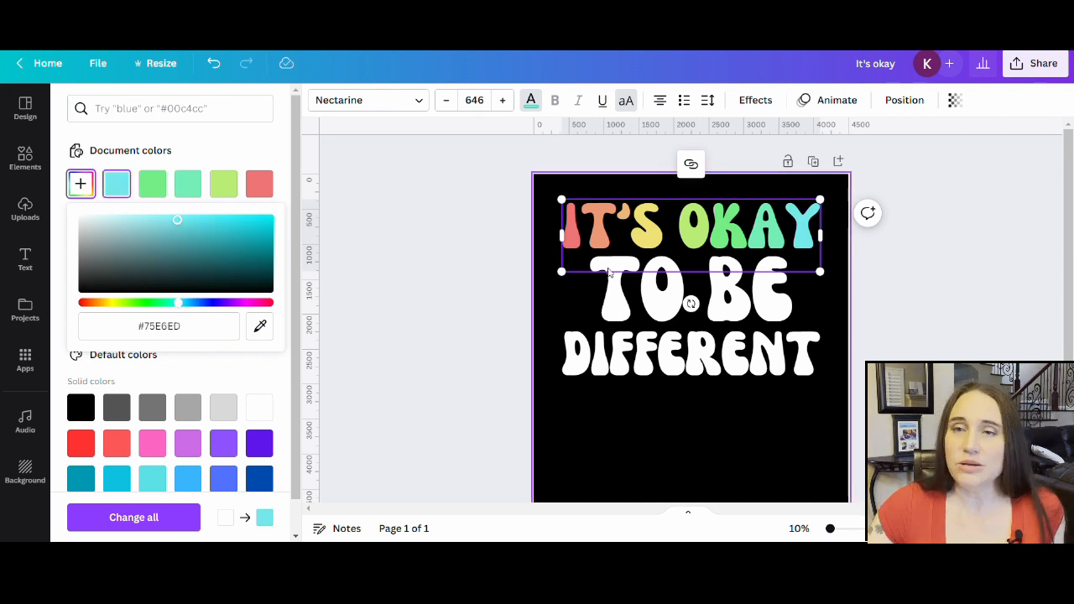
click(668, 437)
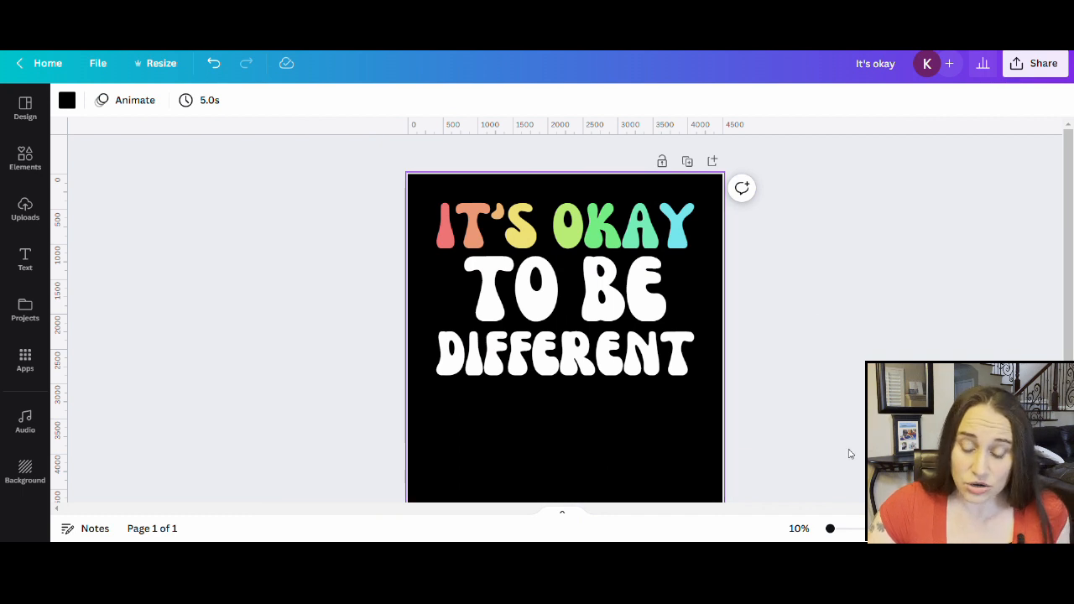
Colour the letter "T" in "TO BE" a soft light blue, continuing the rainbow sequence from the cyan "Y"
click(554, 293)
double_click(537, 293)
click(503, 292)
drag(516, 292, 470, 291)
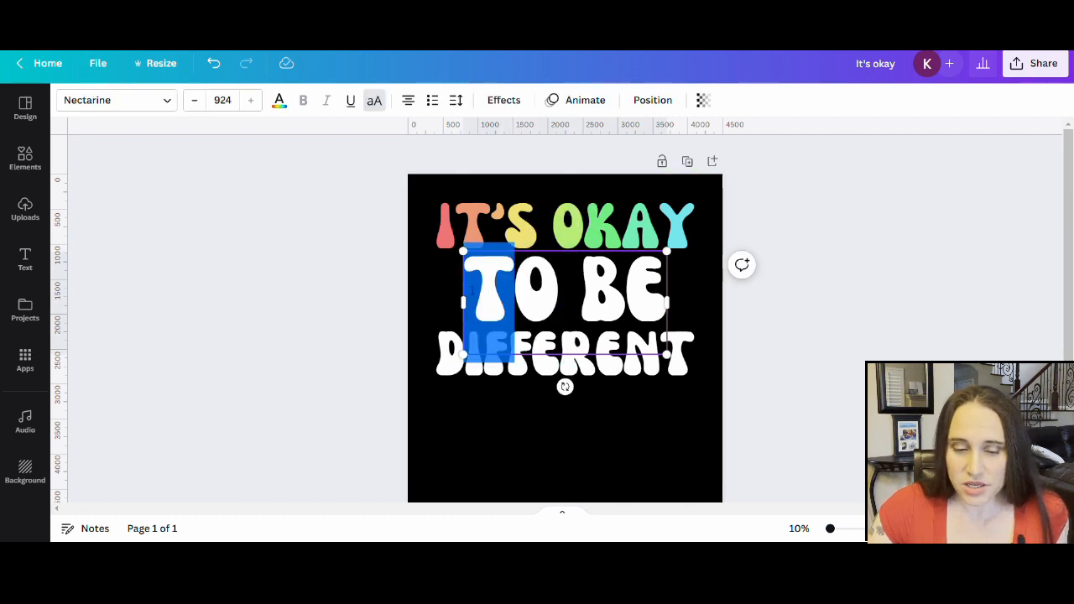
click(277, 104)
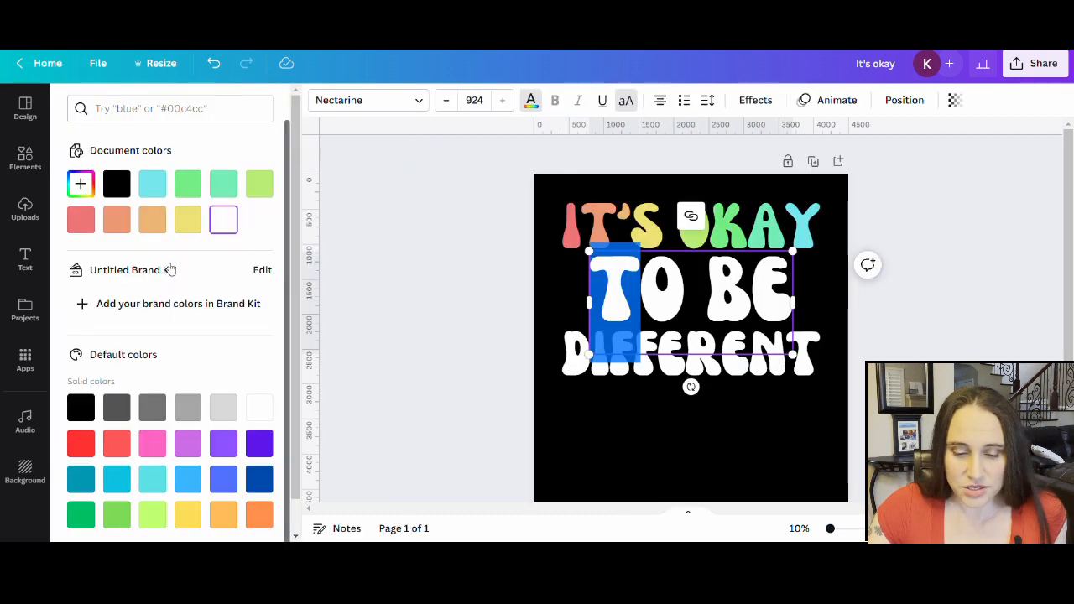
click(82, 186)
drag(188, 311, 193, 310)
Colour the letter "O" in "TO BE" a soft periwinkle blue, about #7593ED, starting from the light blue of the "T"
triple_click(651, 313)
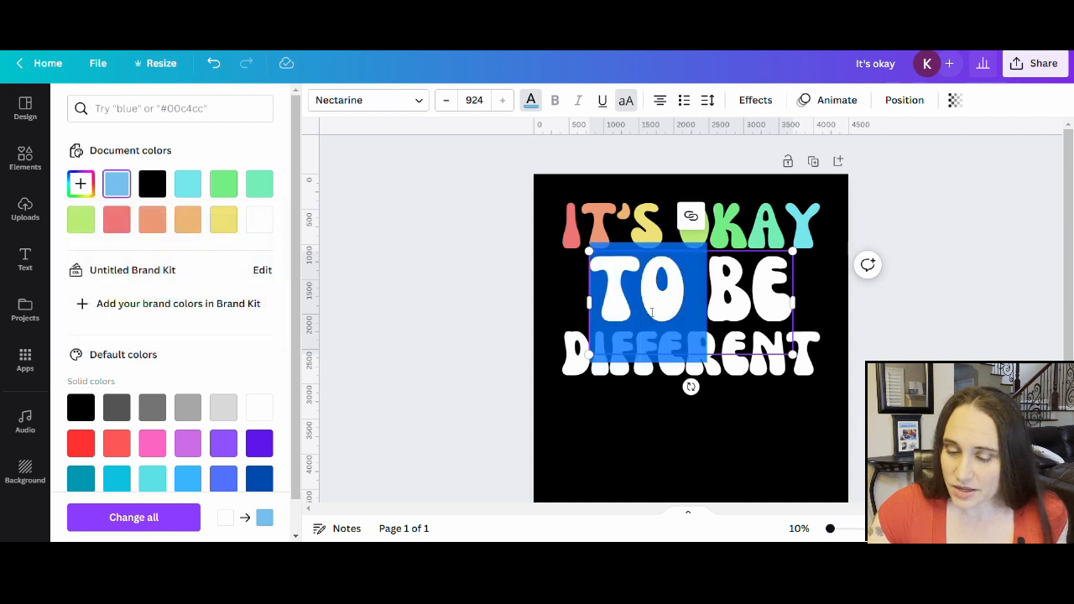
click(644, 304)
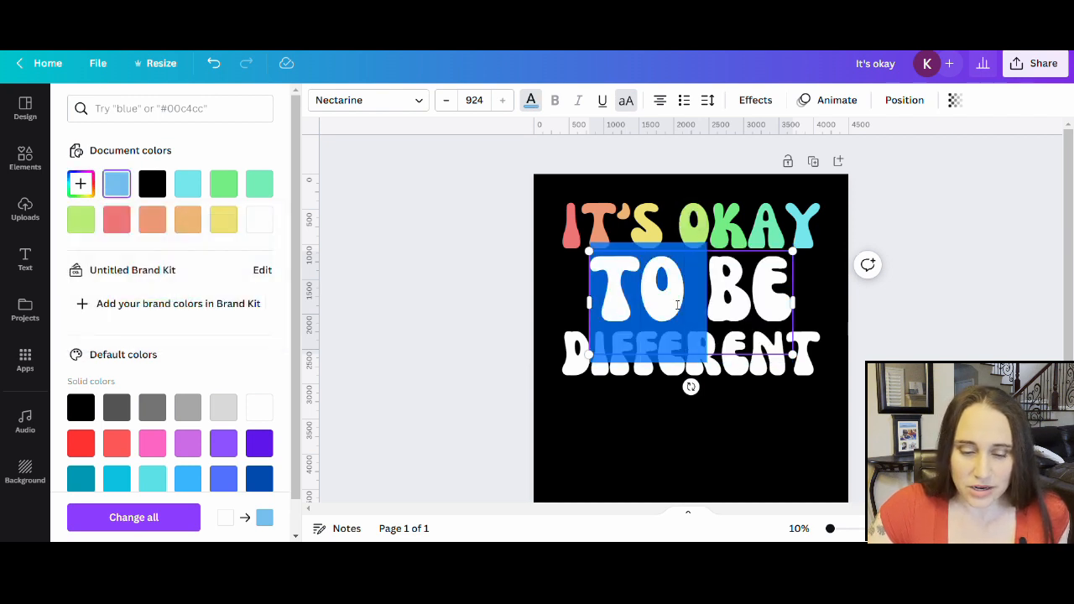
drag(678, 305, 641, 305)
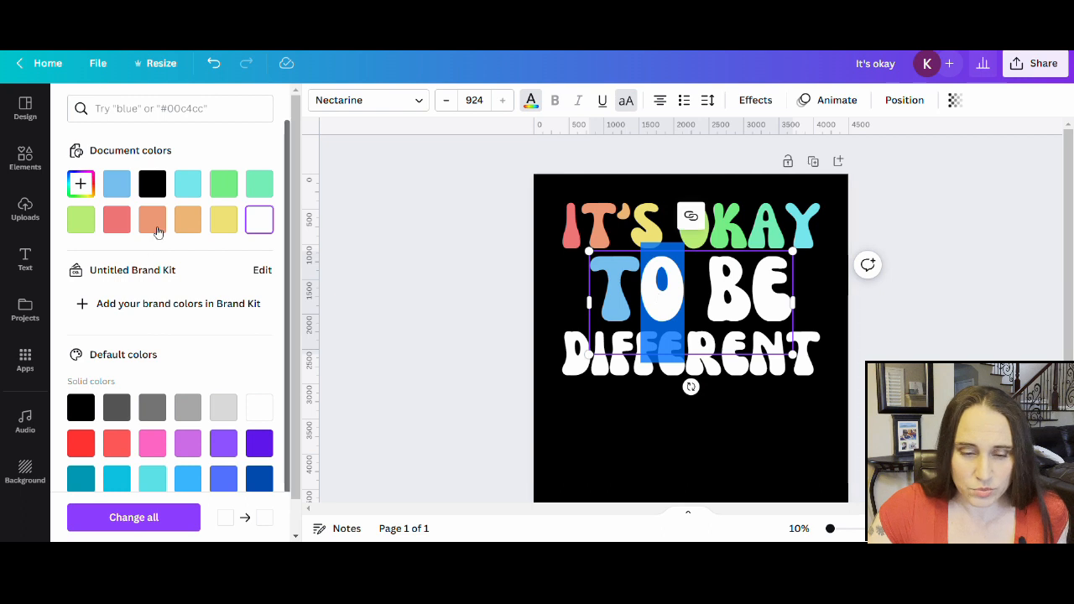
click(80, 184)
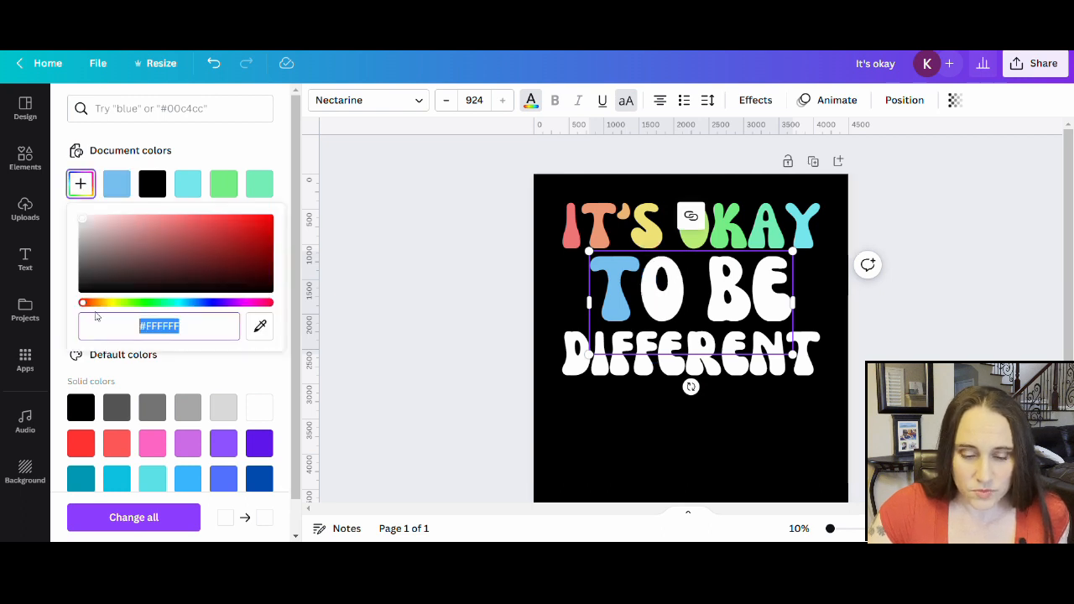
click(117, 184)
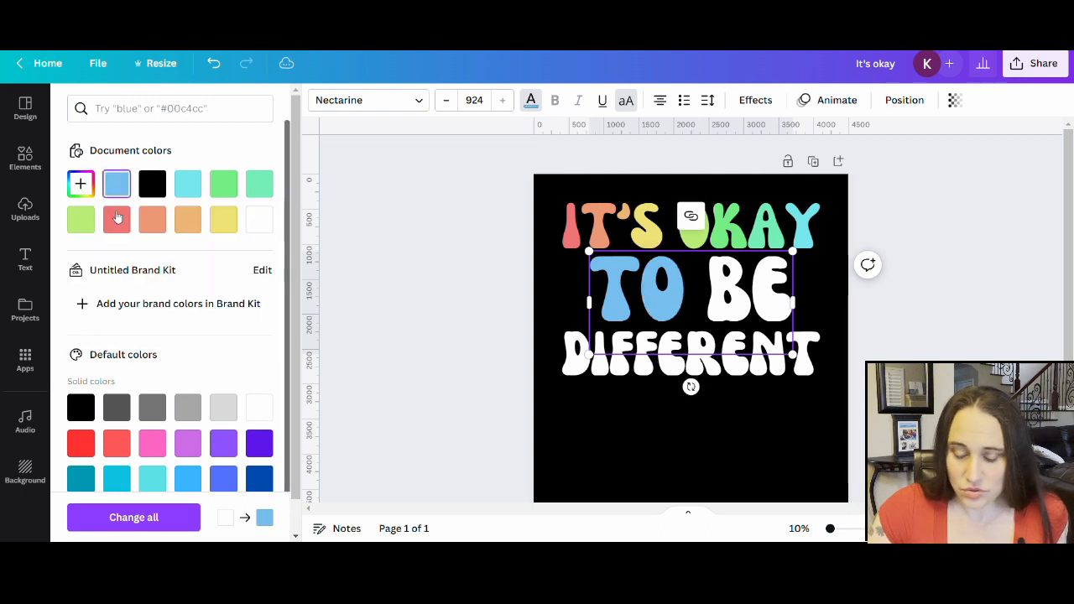
click(80, 184)
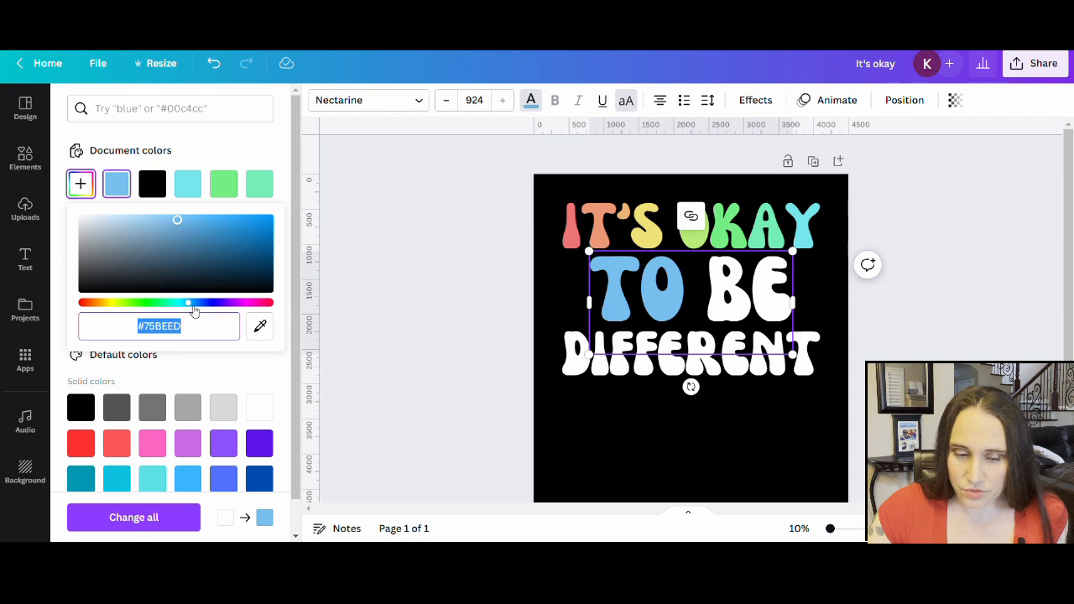
drag(189, 303, 204, 307)
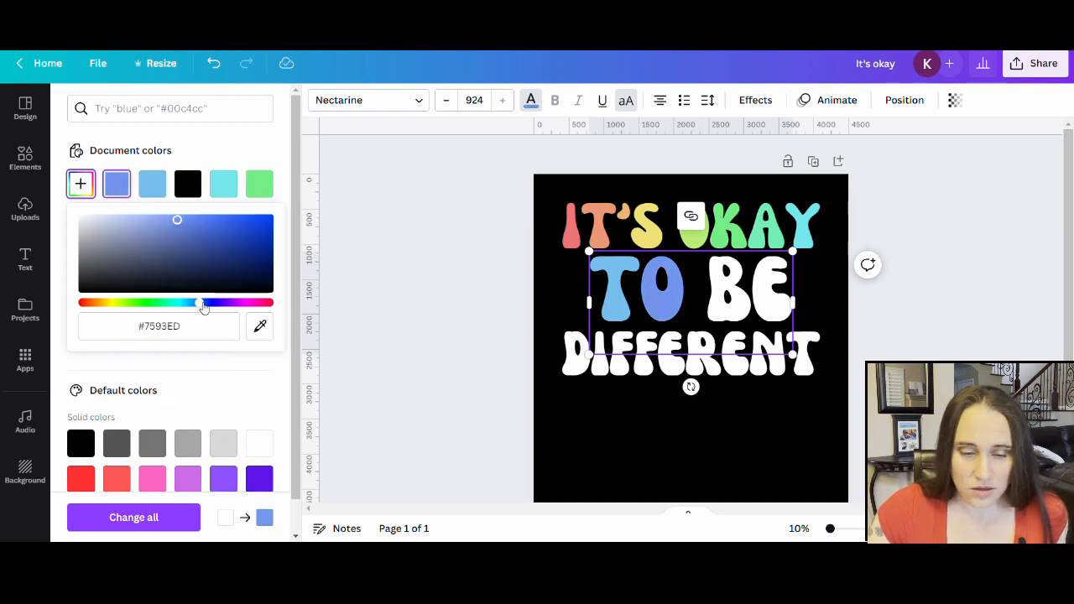
Colour the letter "B" in "TO BE" a soft purple, about #9B75ED, by shifting the hue of the periwinkle blue
drag(709, 293, 749, 293)
click(116, 183)
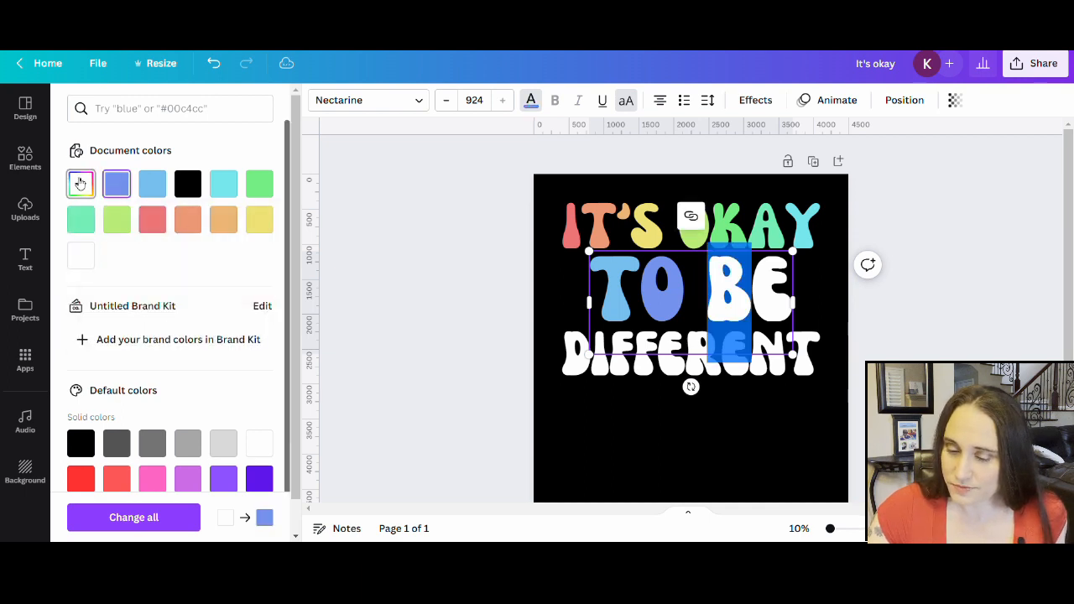
click(81, 183)
drag(210, 311, 220, 310)
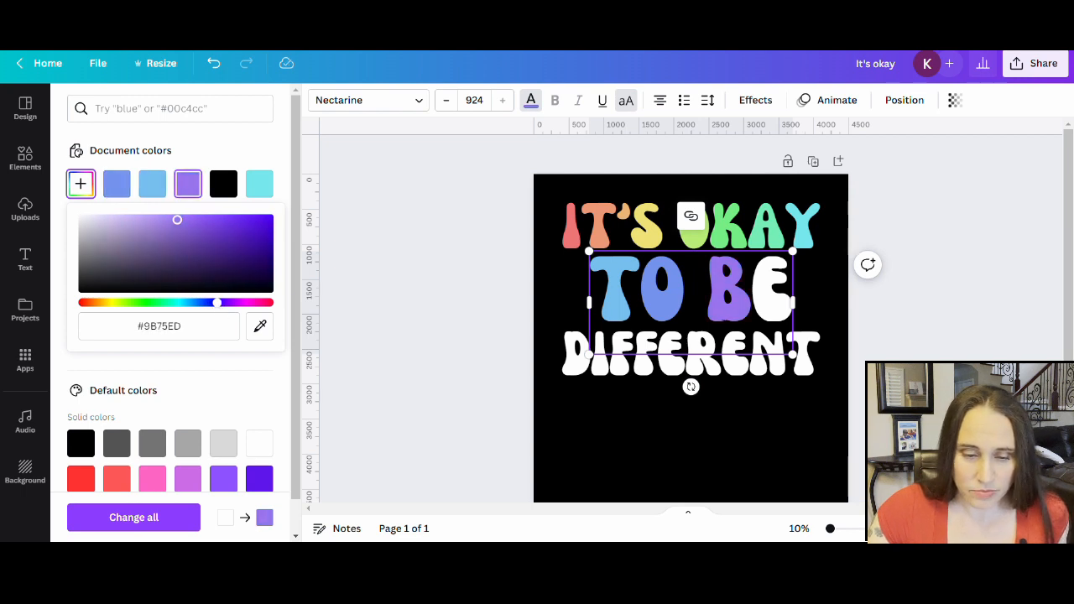
Colour the letter "E" in "TO BE" a soft orchid purple, about #CA75ED
click(762, 305)
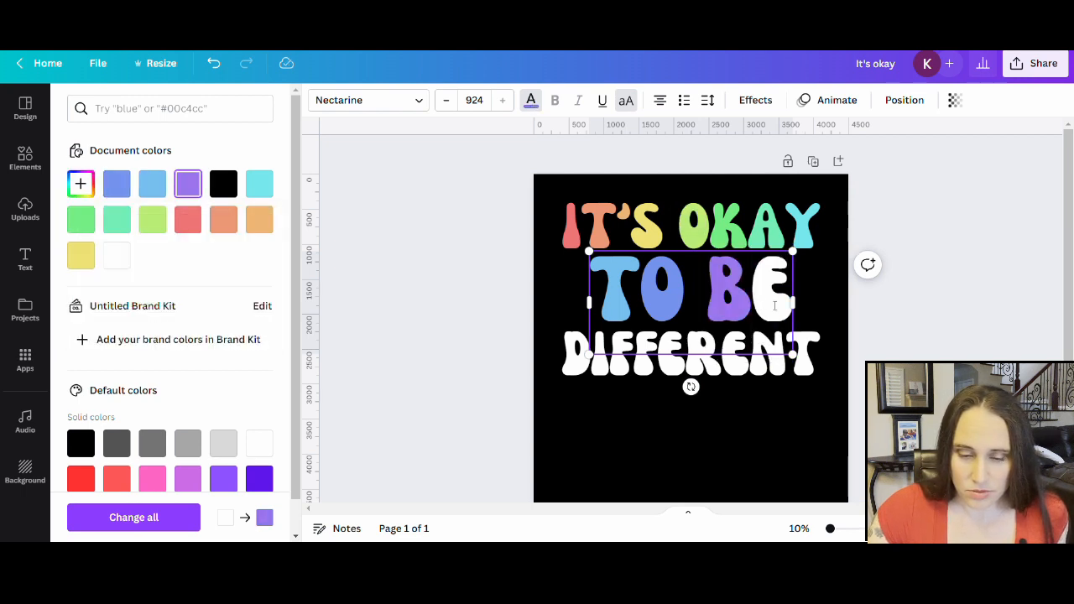
click(81, 183)
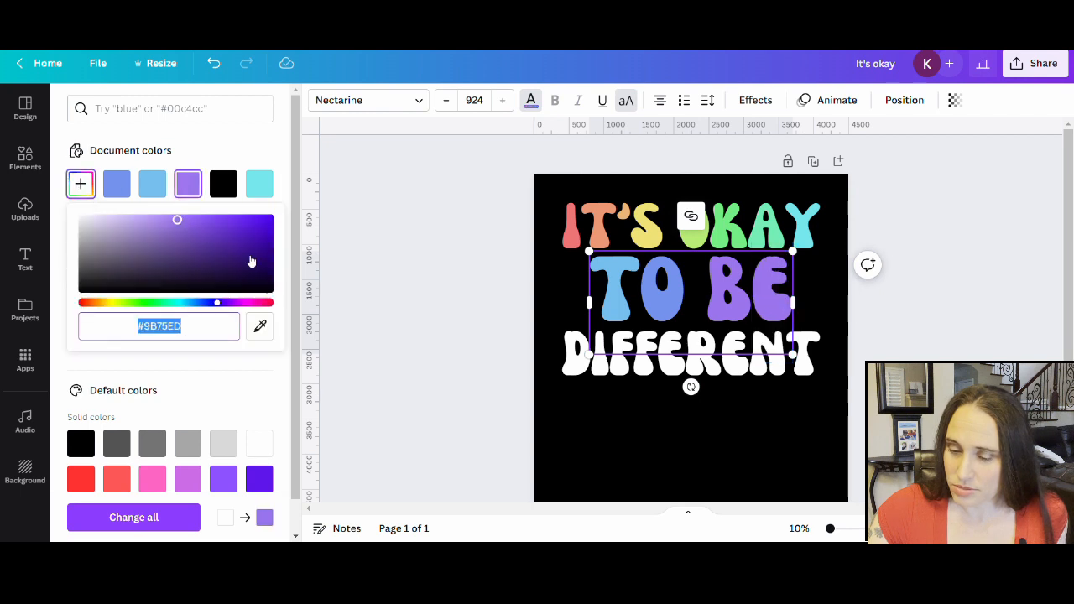
drag(224, 307, 234, 307)
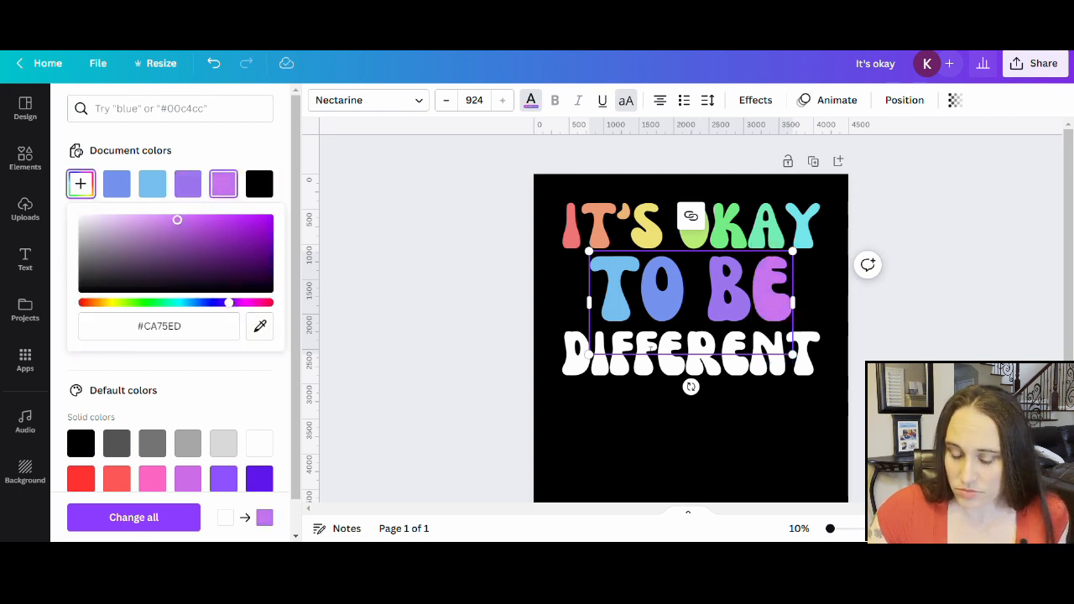
Colour the letter "D" in "DIFFERENT" a soft pink, about #ED75DA, starting from the orchid purple of the "E" above
click(563, 362)
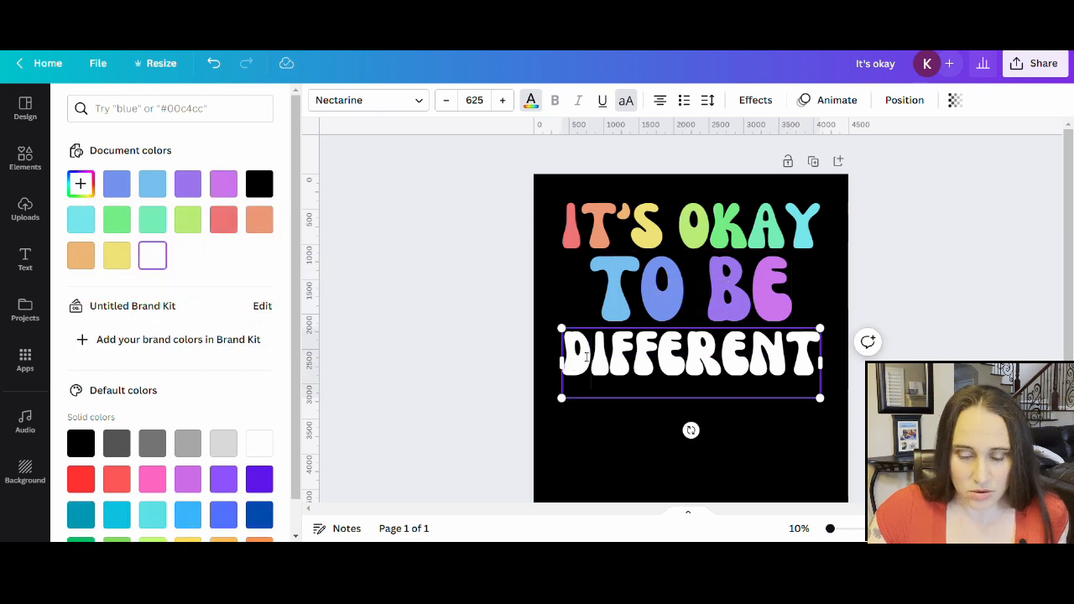
double_click(586, 356)
click(586, 357)
drag(590, 357, 560, 357)
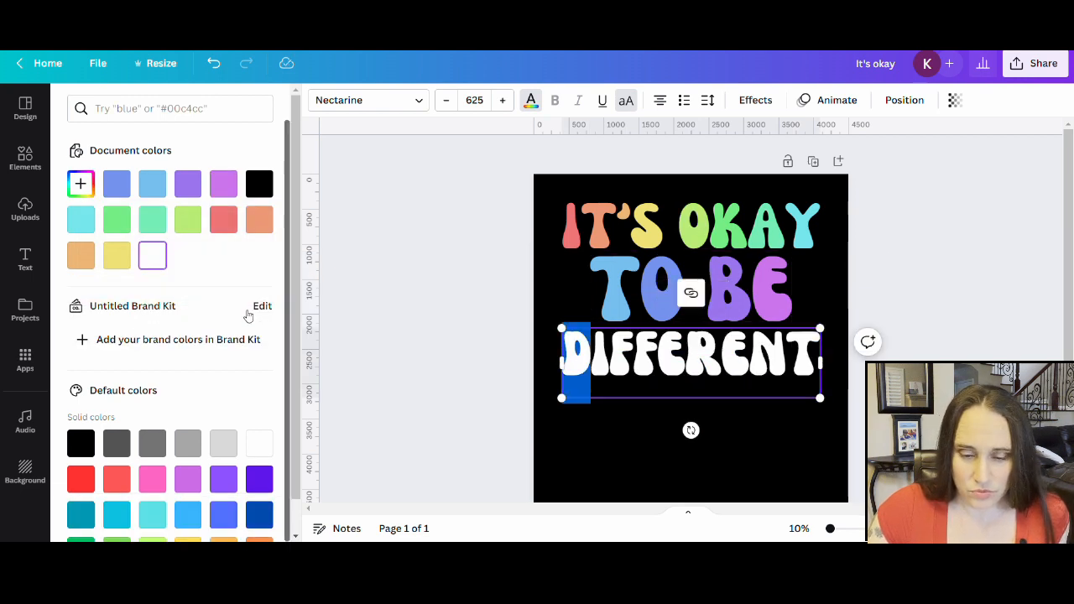
click(224, 183)
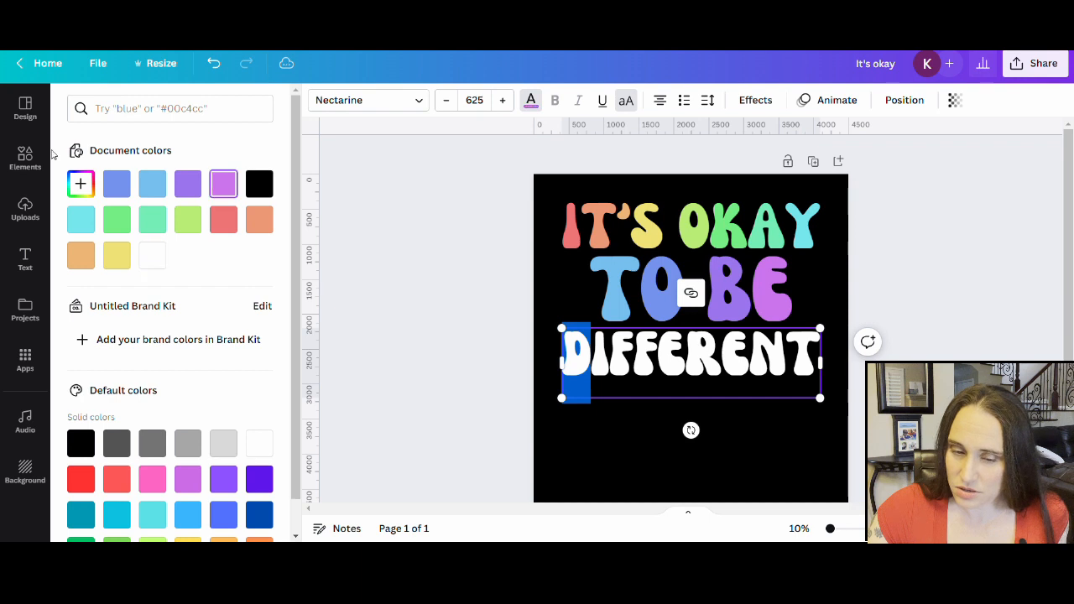
click(81, 183)
click(239, 303)
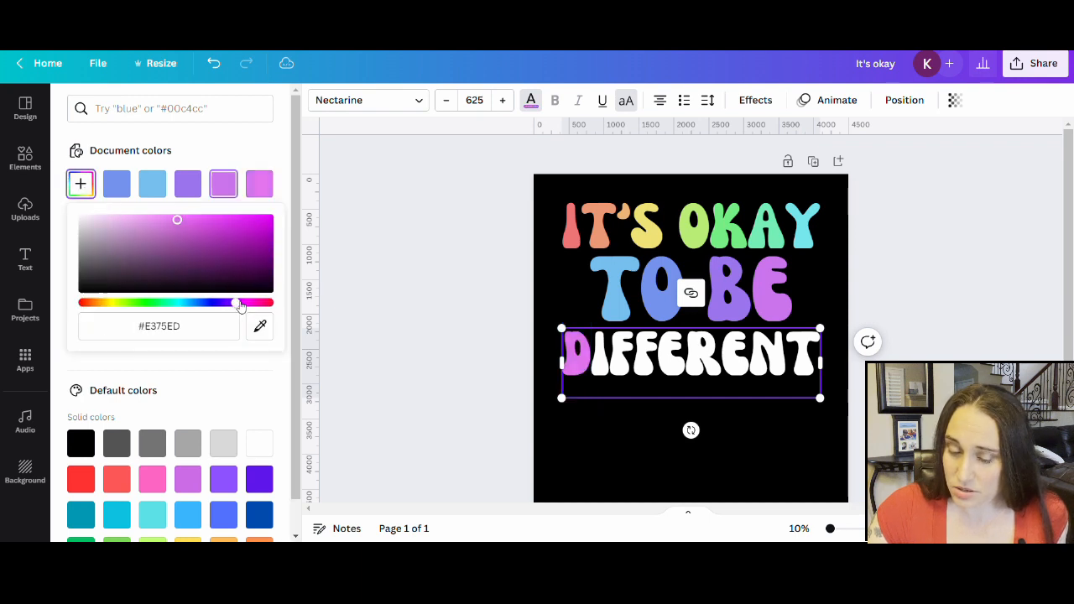
drag(241, 307, 249, 307)
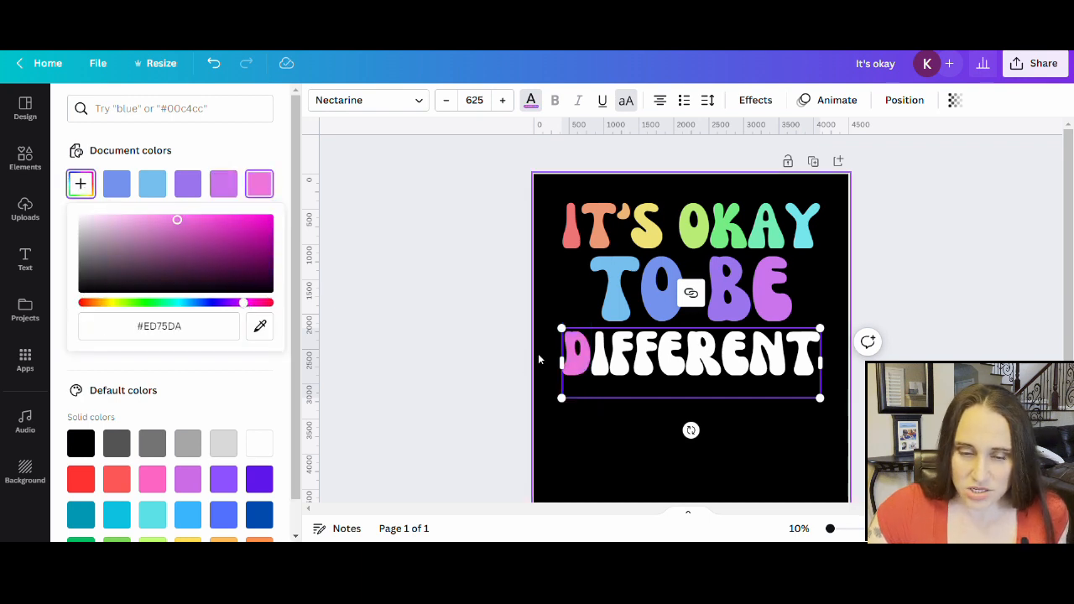
Colour the letter "I" in "DIFFERENT" the soft red #ED7575, matching the "I" in "IT'S"
click(602, 369)
double_click(602, 368)
click(602, 369)
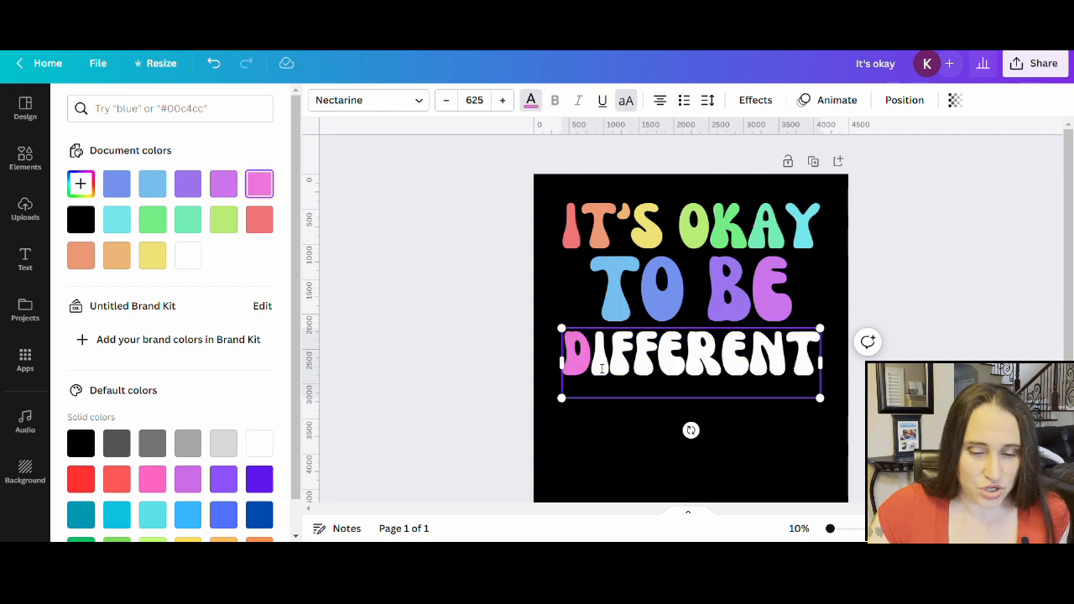
drag(592, 368, 610, 369)
click(259, 186)
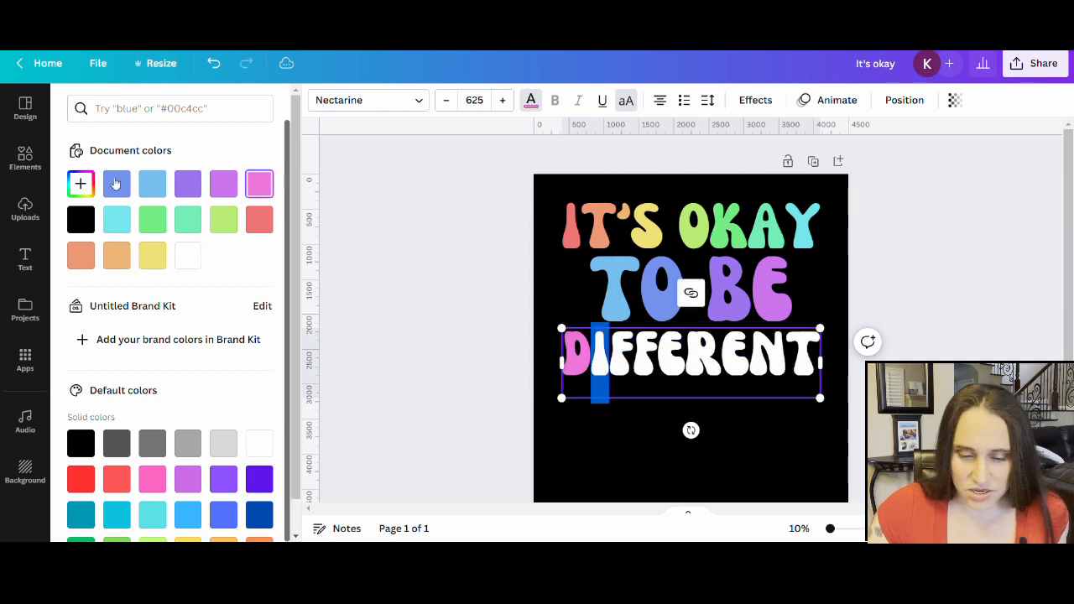
click(81, 184)
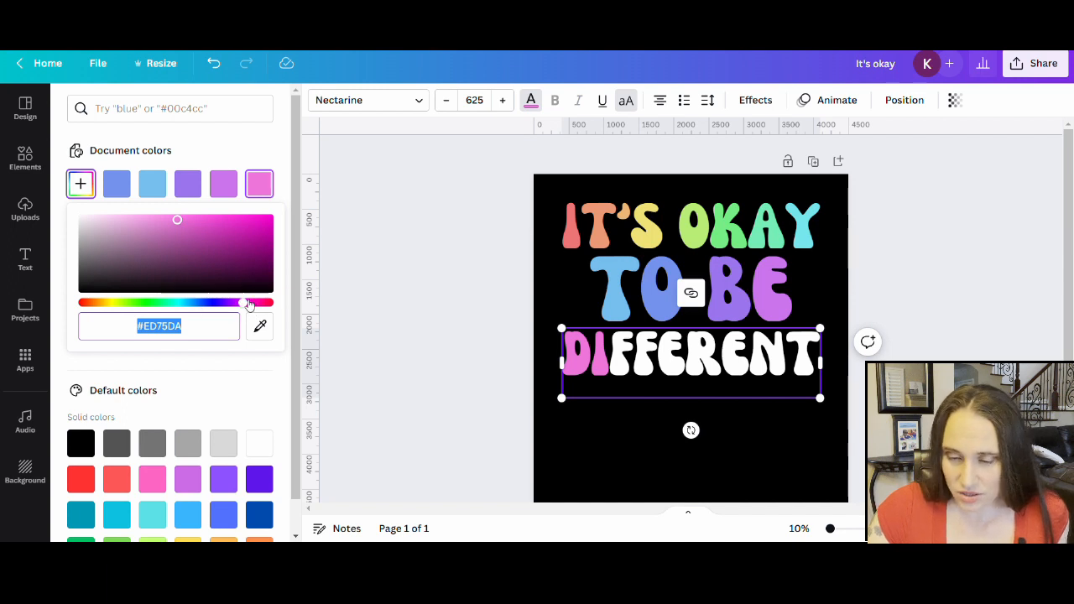
drag(246, 304, 269, 309)
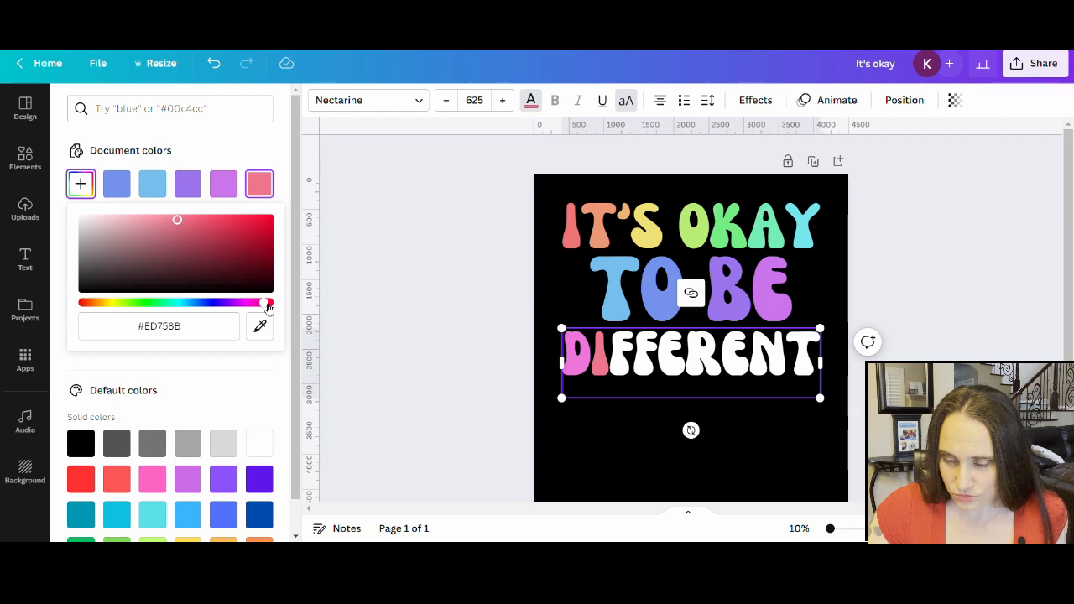
drag(269, 309, 263, 308)
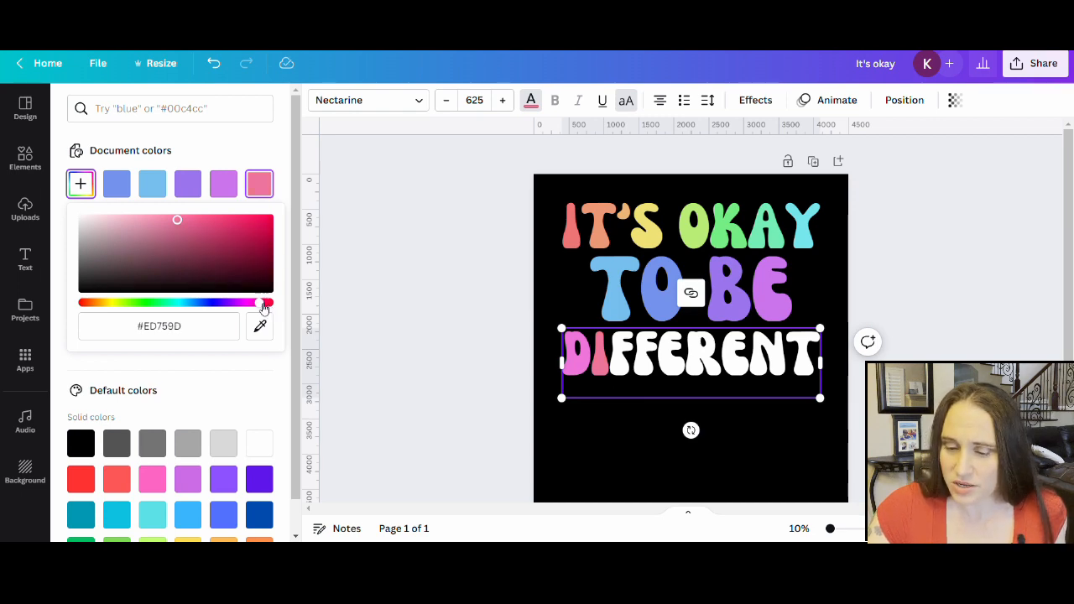
drag(263, 308, 274, 309)
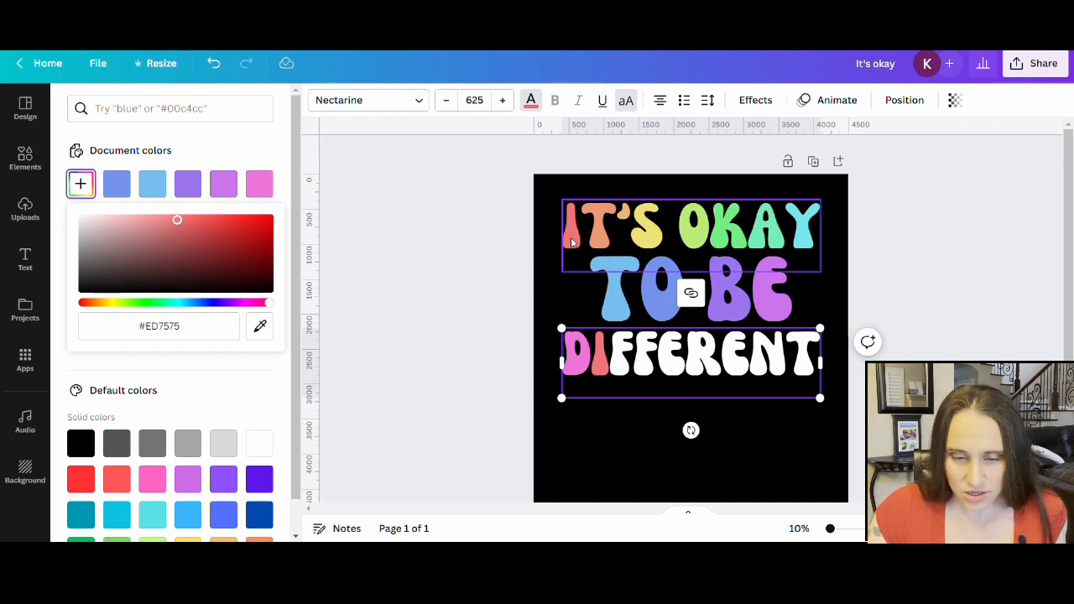
click(223, 165)
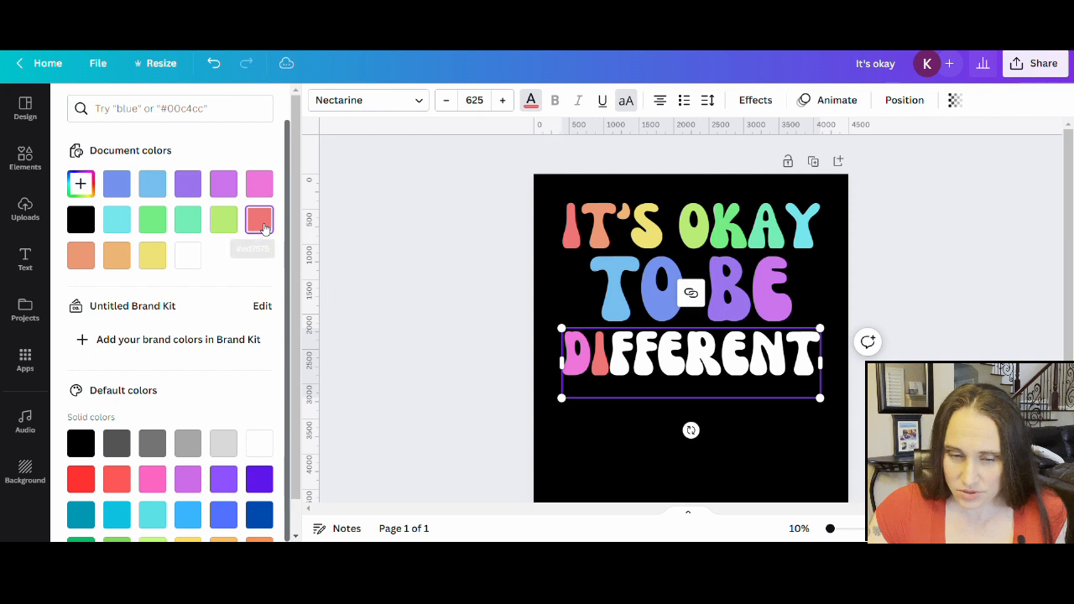
click(82, 260)
click(260, 219)
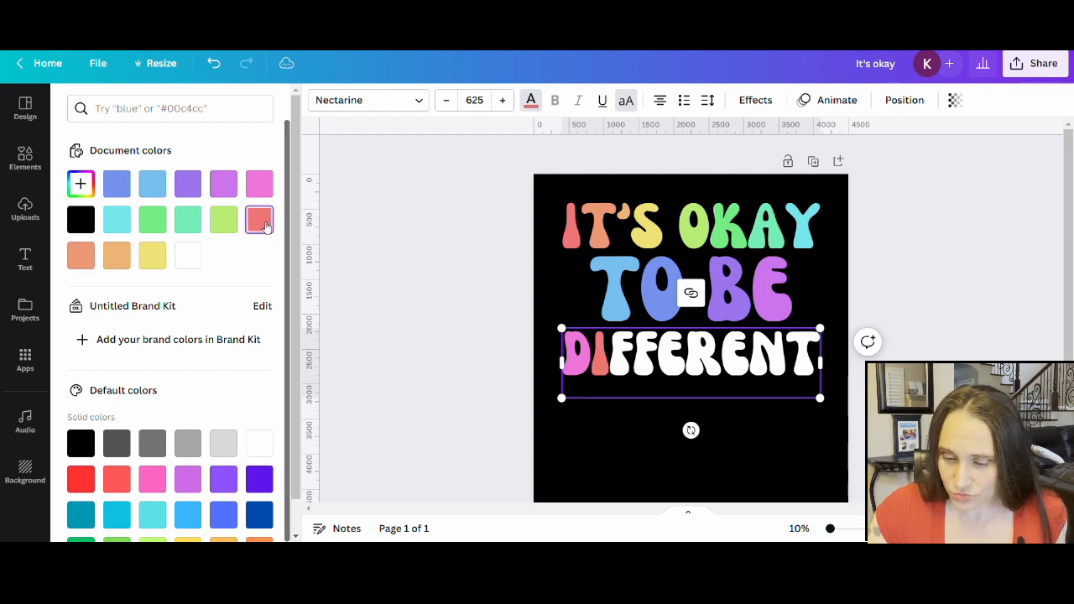
Colour the first "F" in "DIFFERENT" soft orange and the second "F" lighter orange, reusing the document colours
double_click(623, 367)
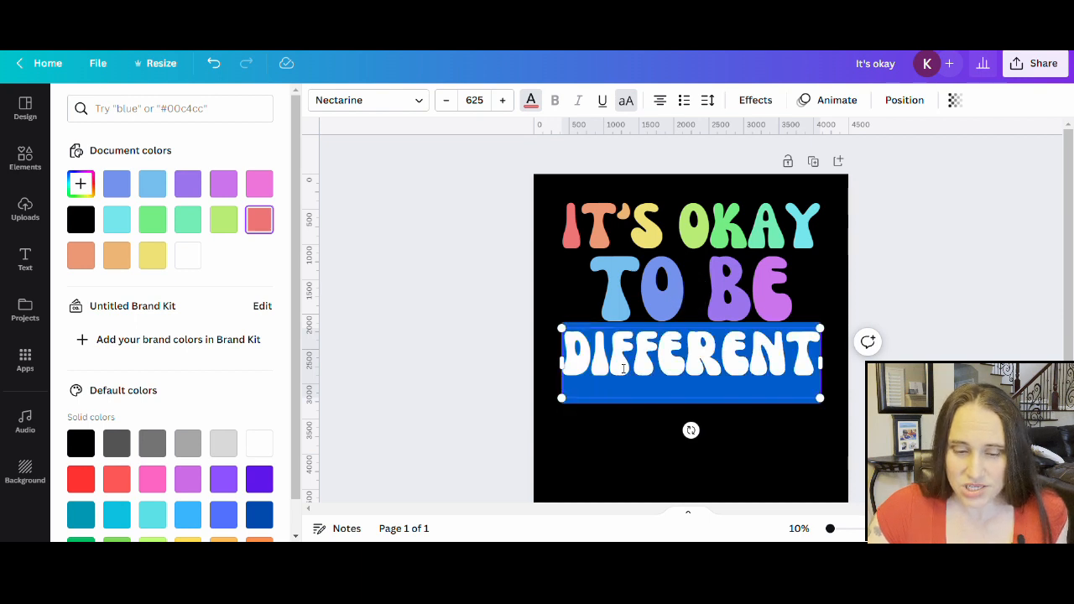
click(611, 368)
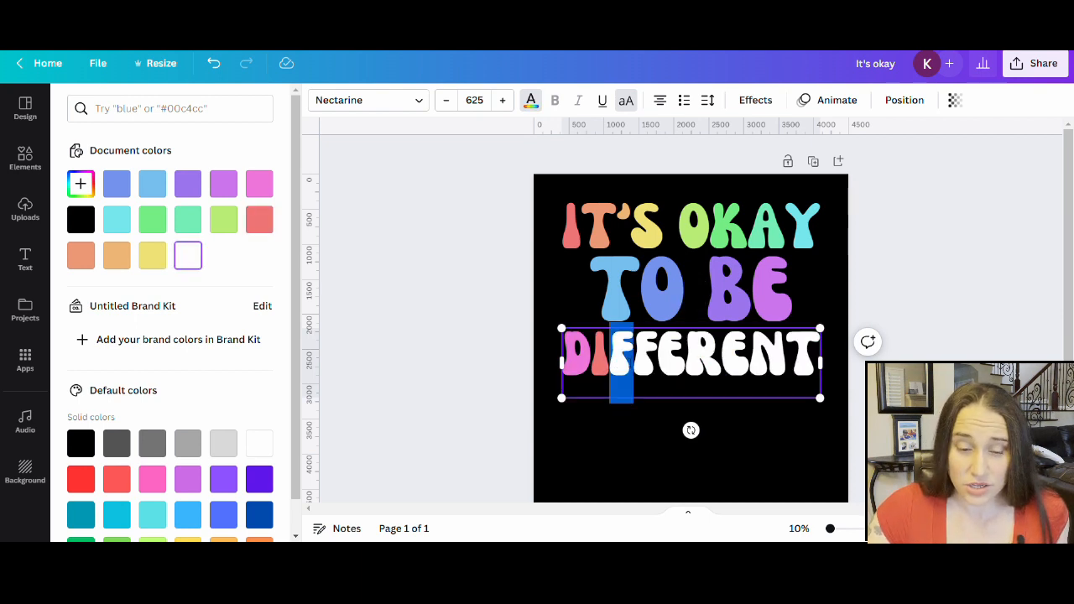
drag(611, 367, 634, 367)
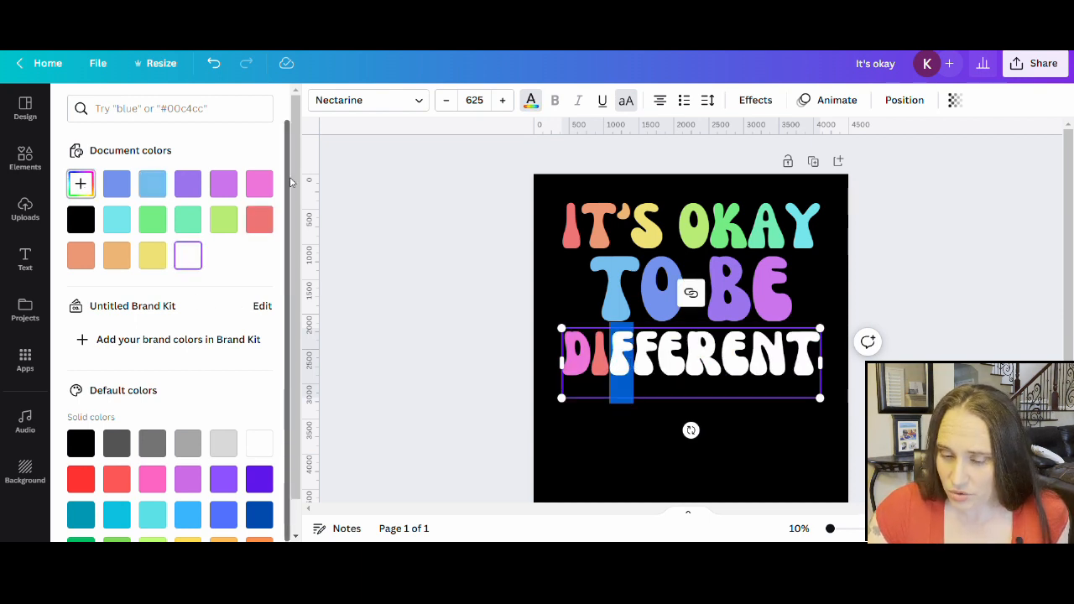
click(81, 255)
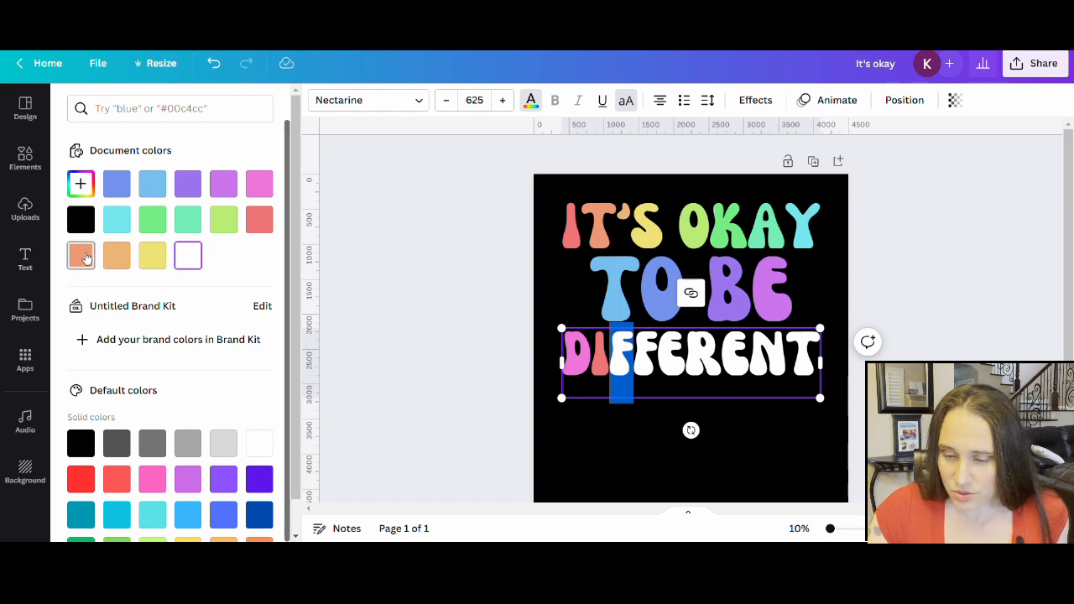
click(649, 361)
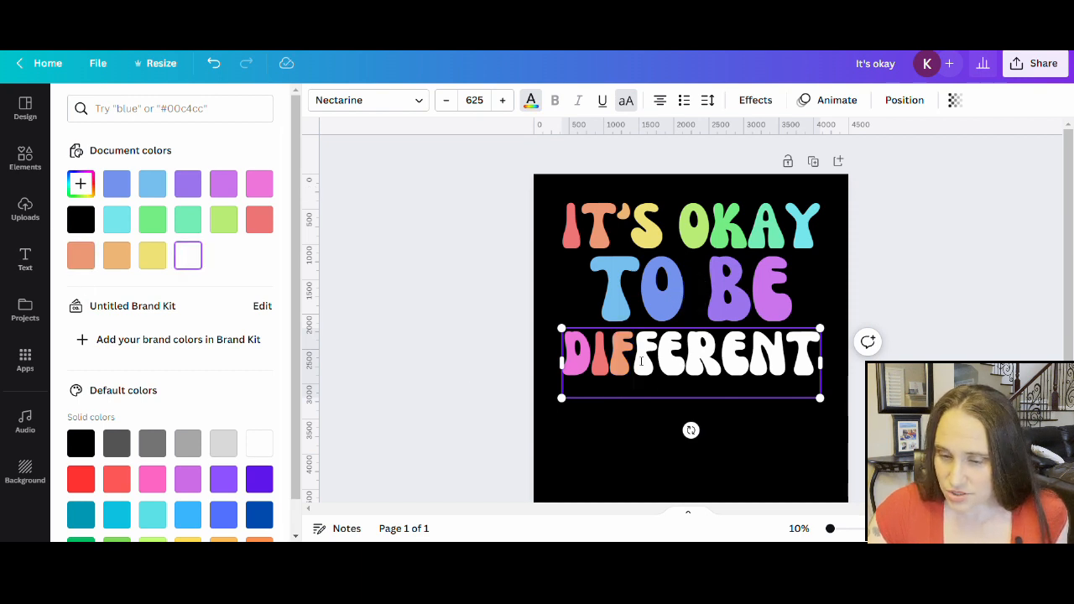
drag(641, 361, 659, 361)
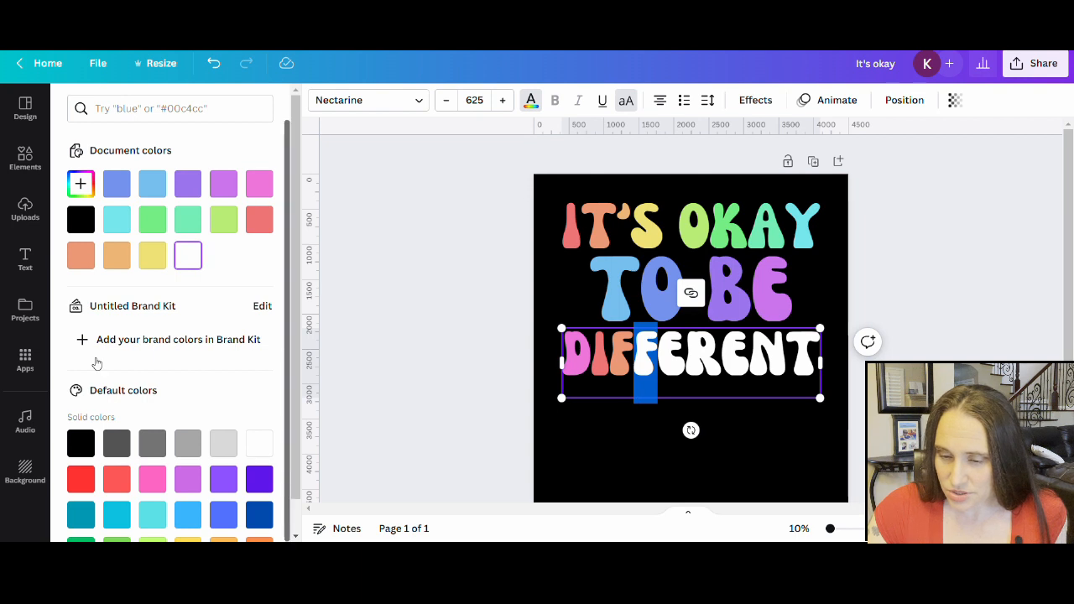
click(117, 255)
Colour the first "E" in "DIFFERENT" with the soft yellow from the document colours
click(673, 367)
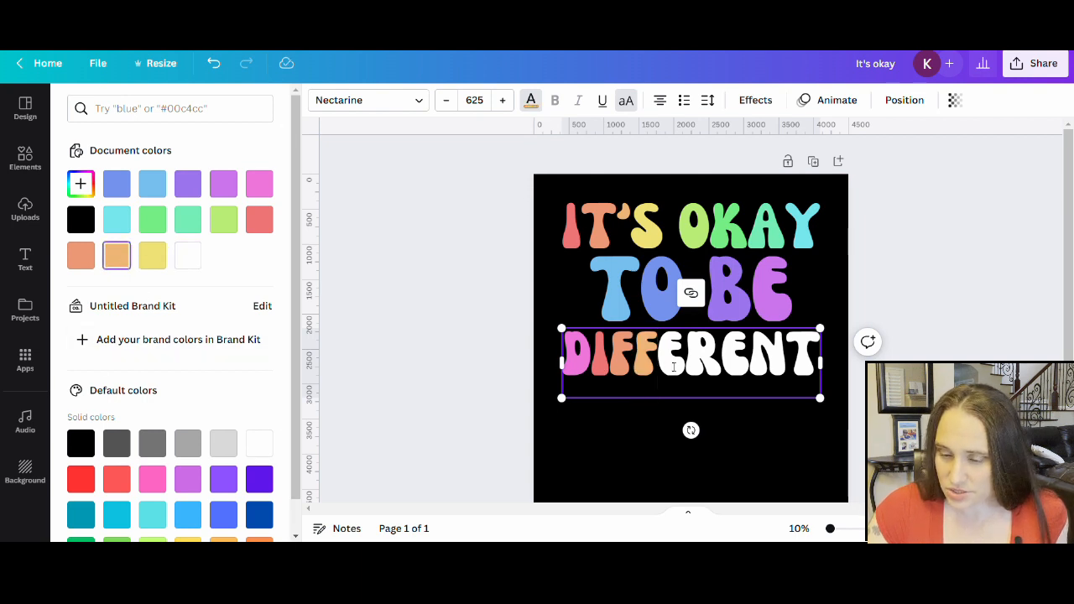
drag(658, 367, 687, 367)
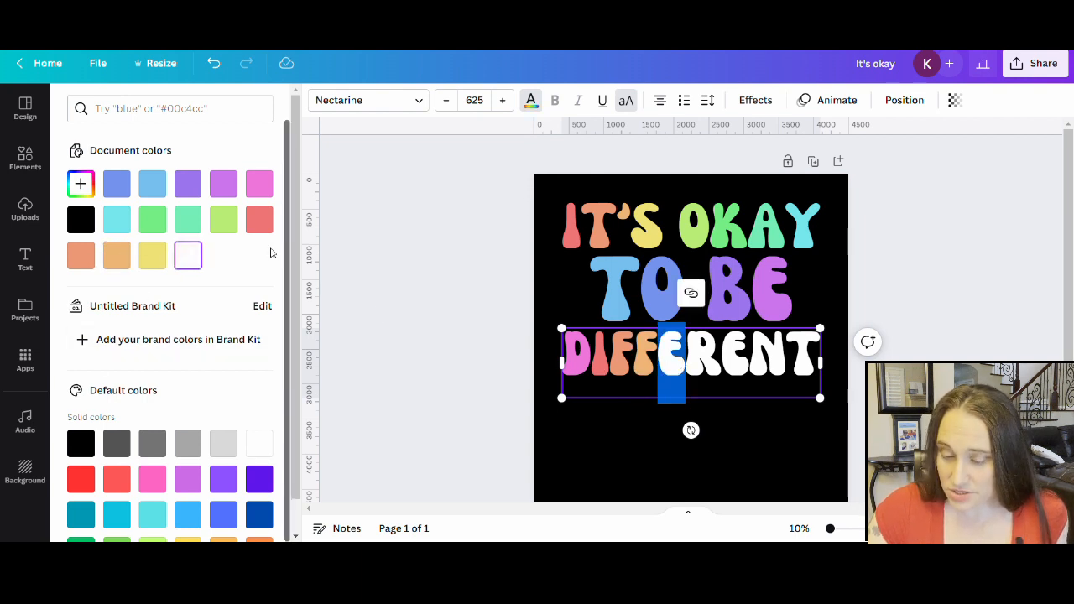
click(152, 255)
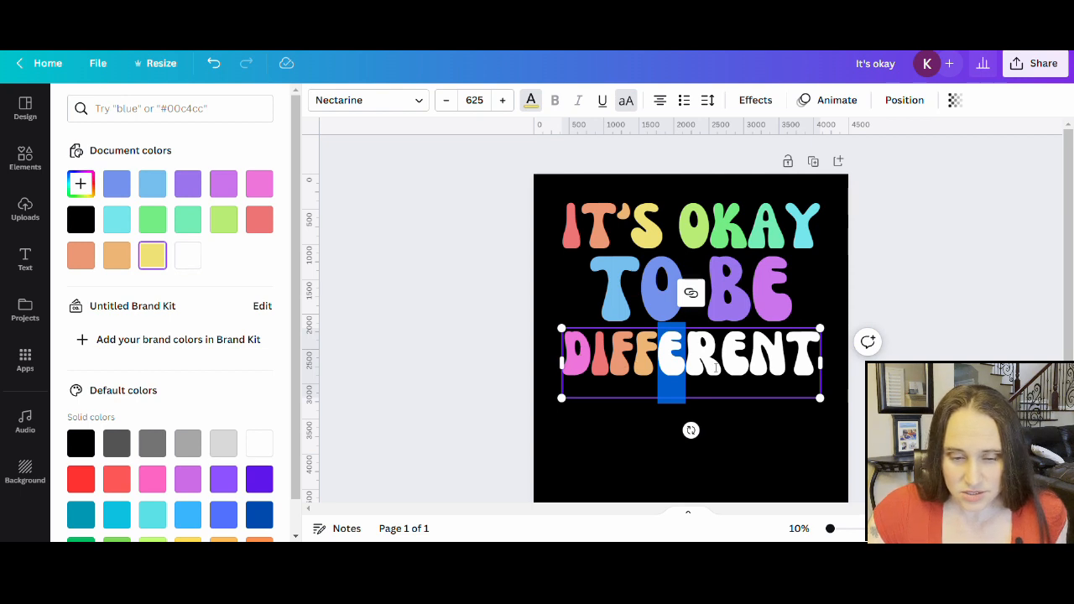
Colour the "R" in "DIFFERENT" with the lime green from the document colours
click(681, 367)
drag(705, 368, 685, 368)
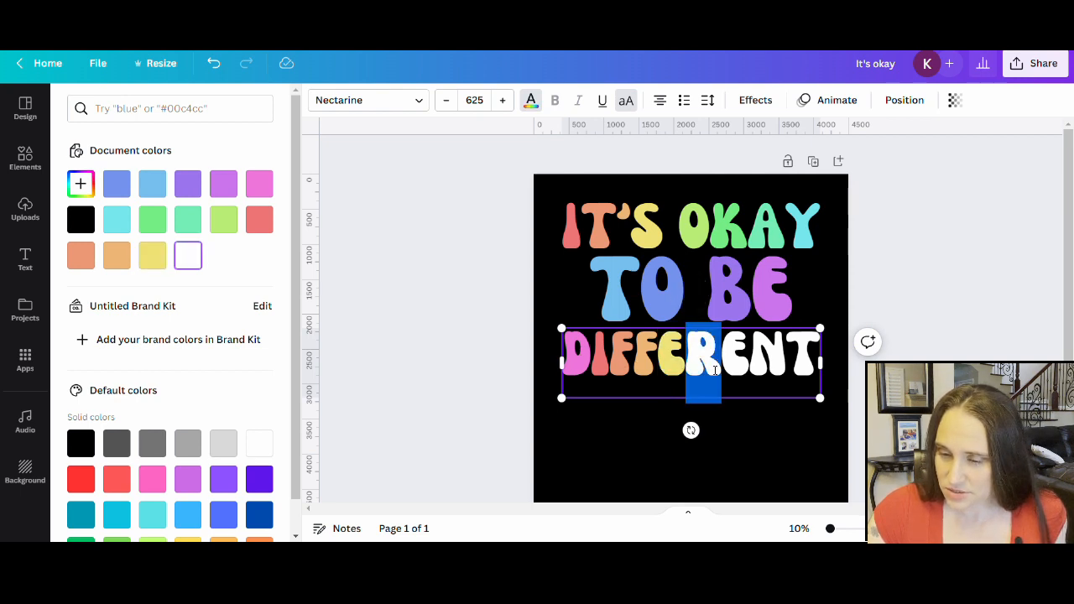
click(228, 220)
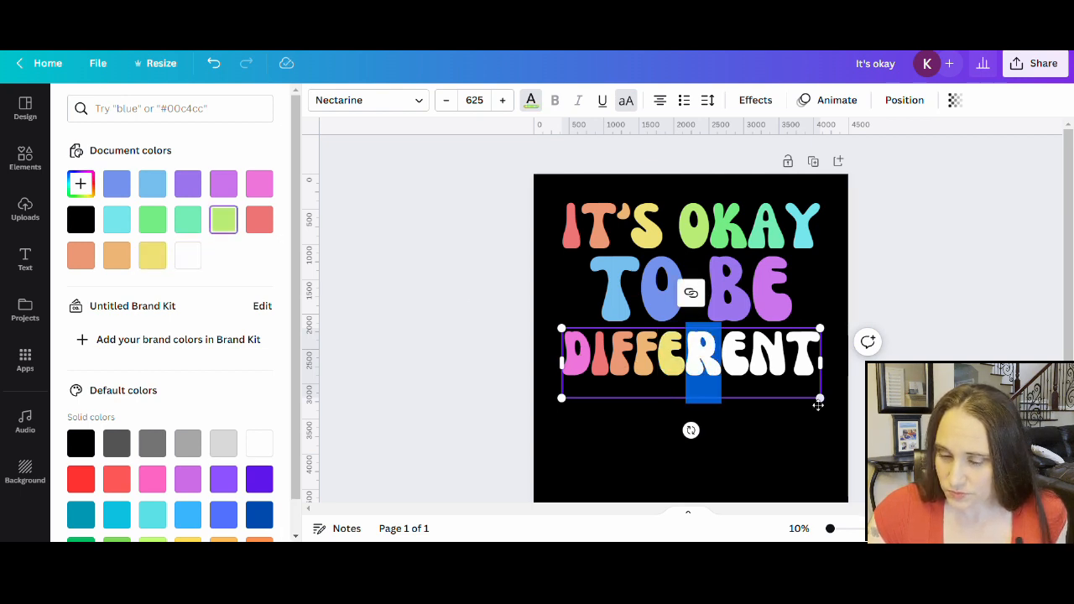
Colour the second "E" in "DIFFERENT" with the bright green from the document colours
click(816, 401)
double_click(740, 370)
click(738, 370)
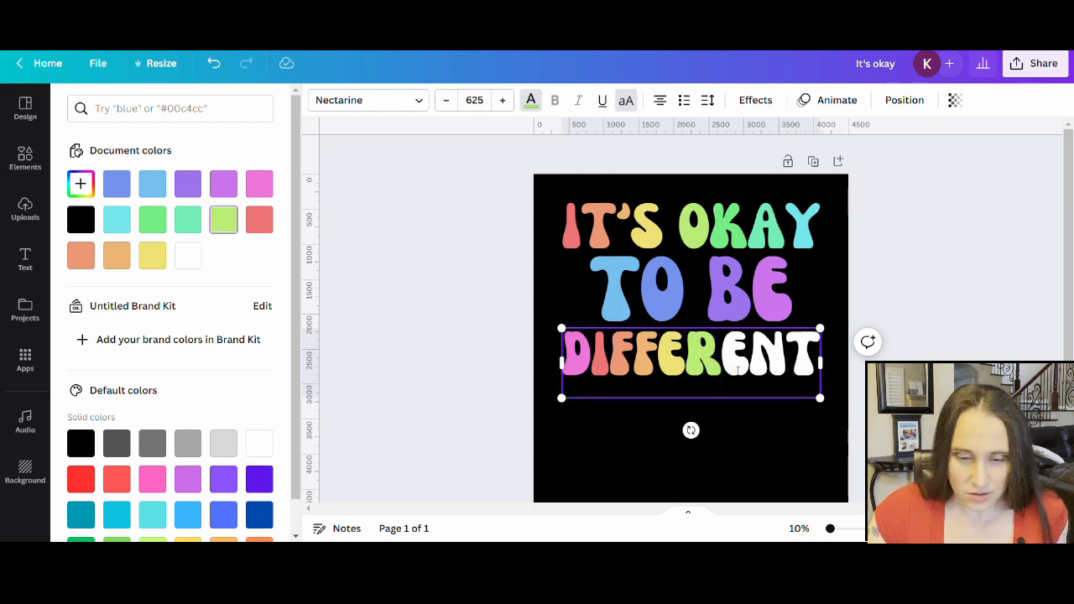
drag(732, 371, 751, 370)
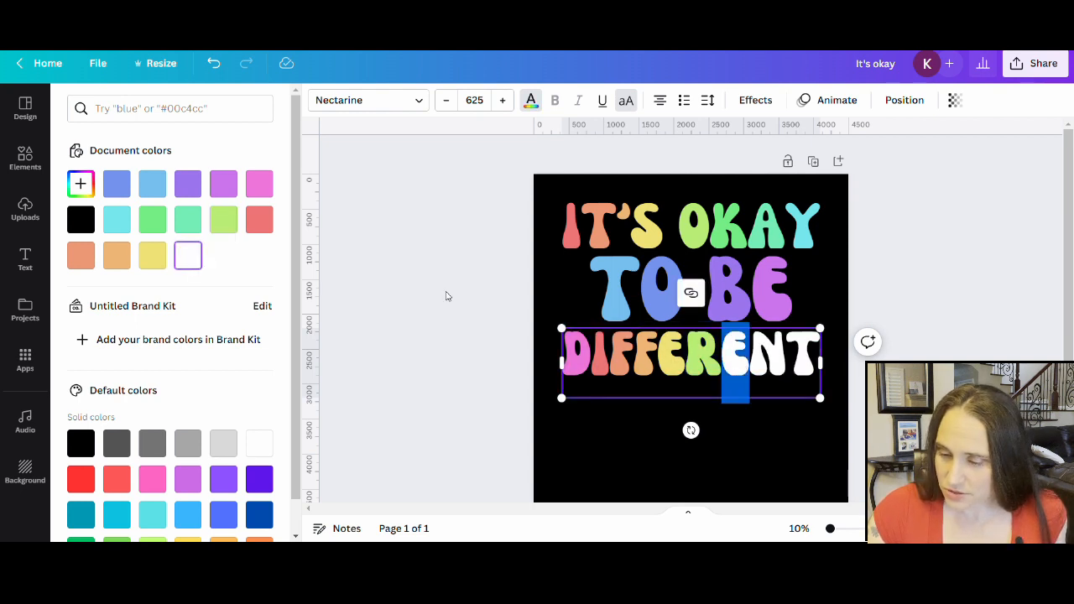
click(153, 220)
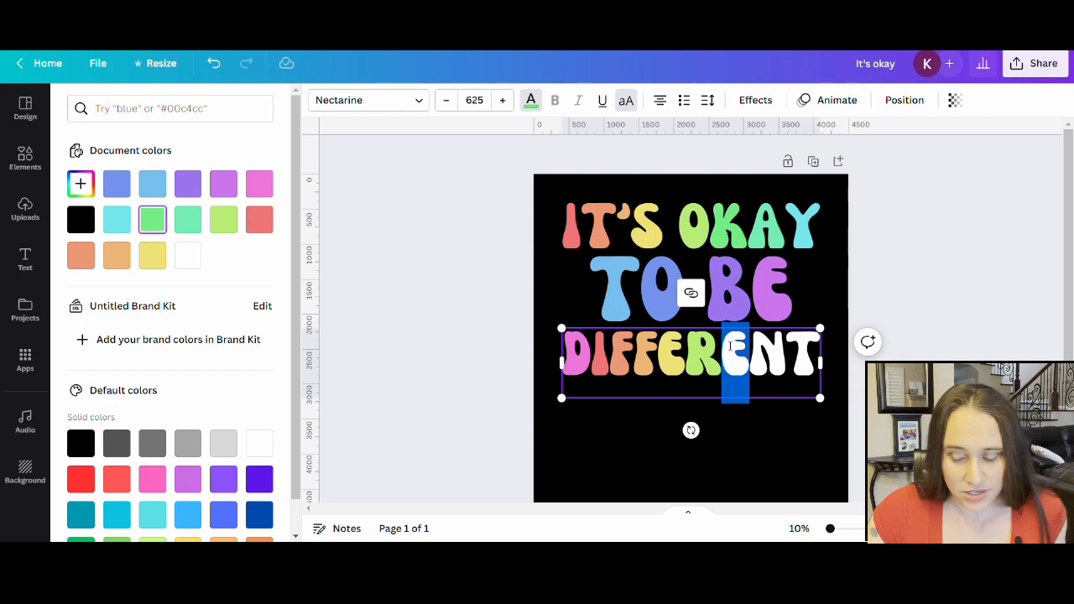
Colour the "N" in "DIFFERENT" with the mint green from the document colours
click(749, 364)
double_click(749, 365)
click(750, 364)
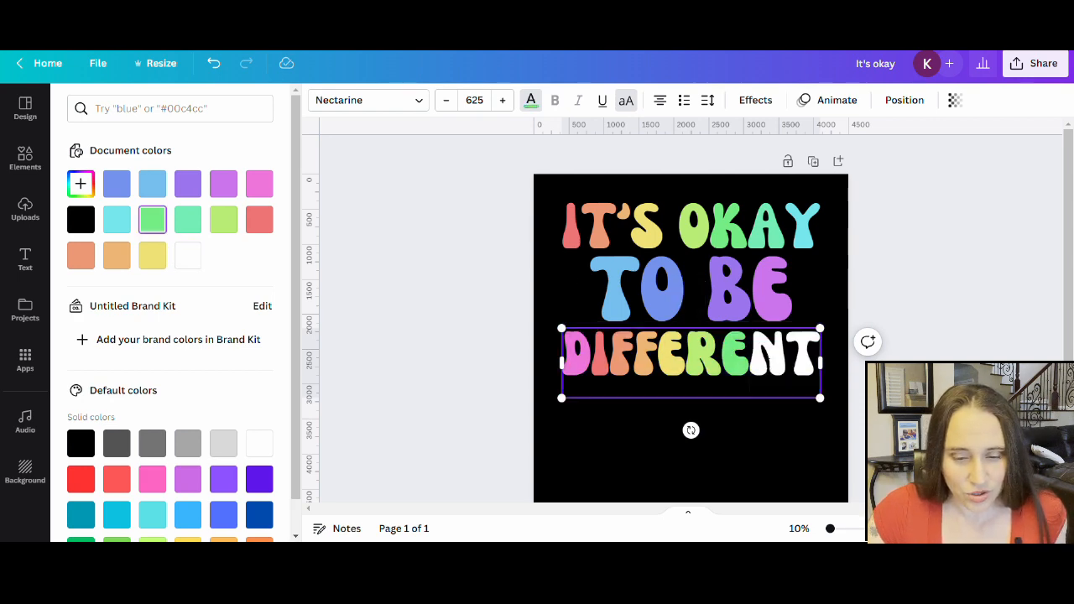
drag(749, 364, 782, 363)
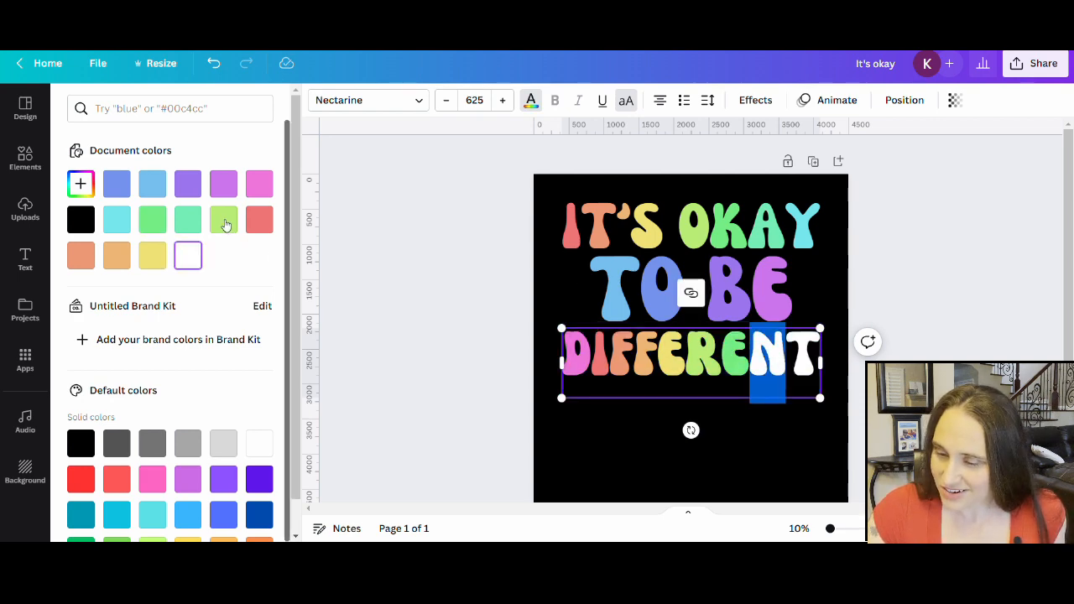
click(188, 220)
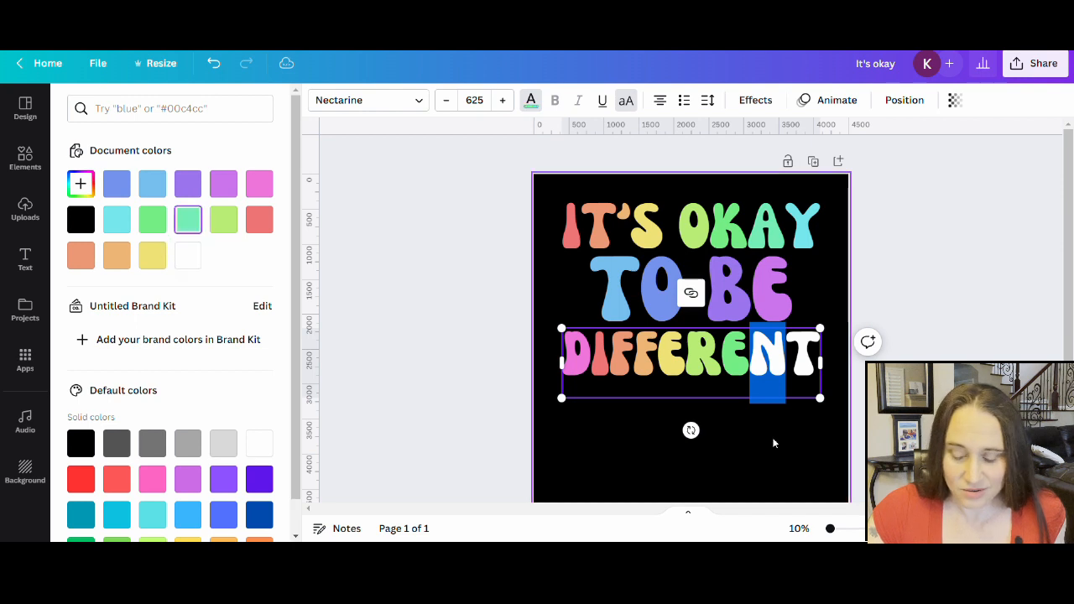
Colour the final "T" in "DIFFERENT" with the light aqua from the document colours and deselect the text
drag(787, 362, 821, 362)
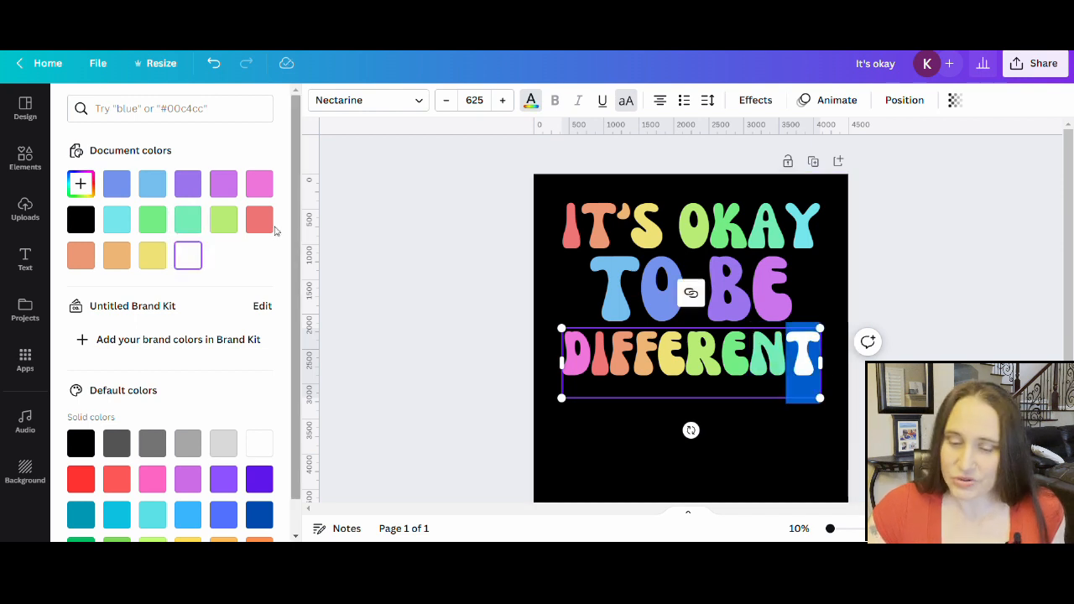
click(117, 220)
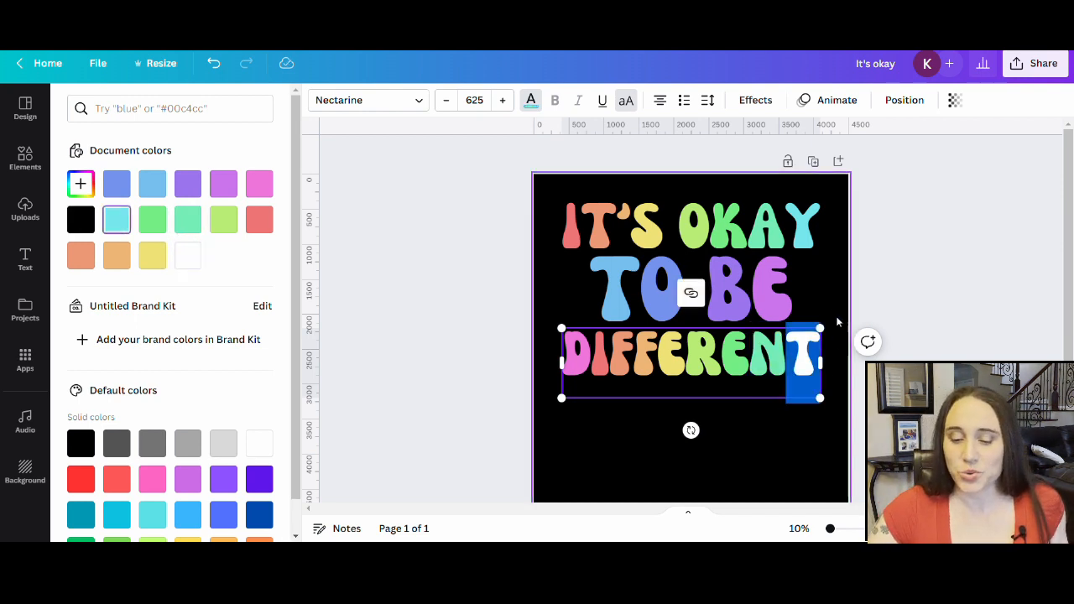
click(892, 295)
click(886, 297)
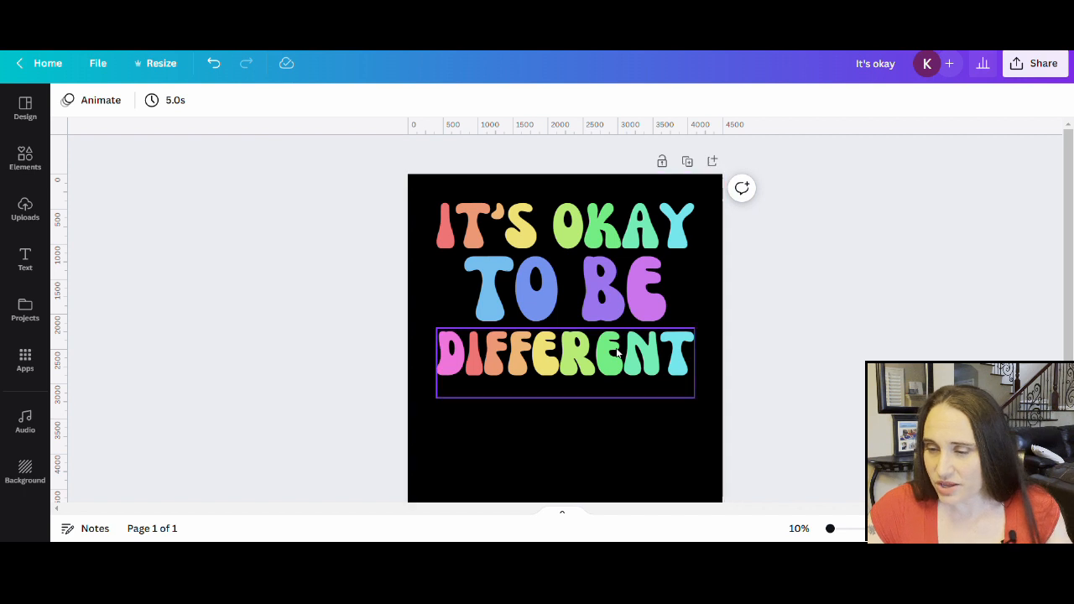
Rename the design "It's okay to be different"
click(903, 74)
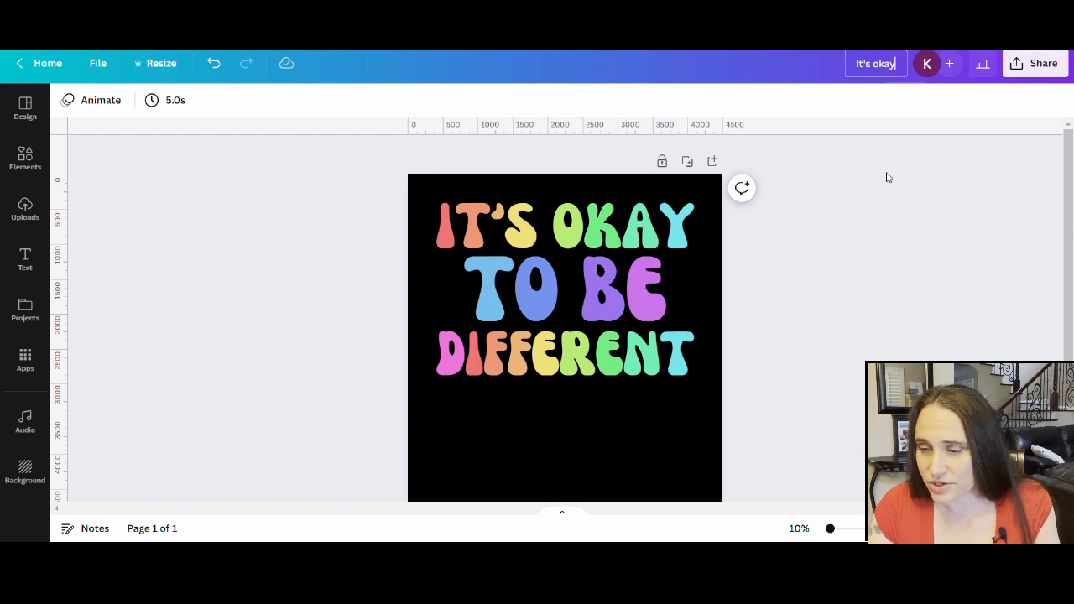
text(to b e)
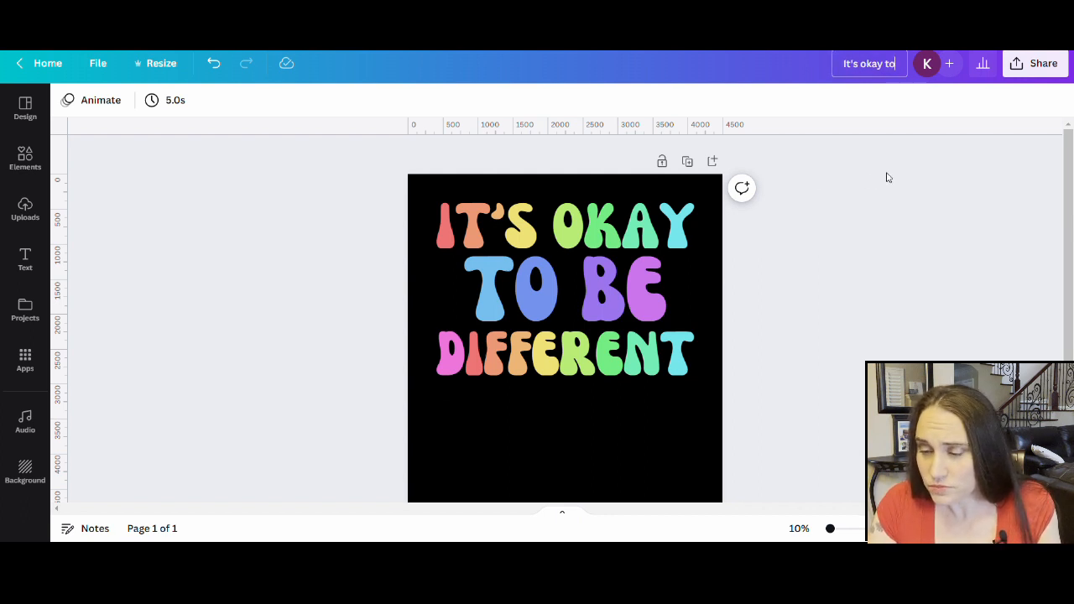
key(BackSpace)
key(BackSpace)
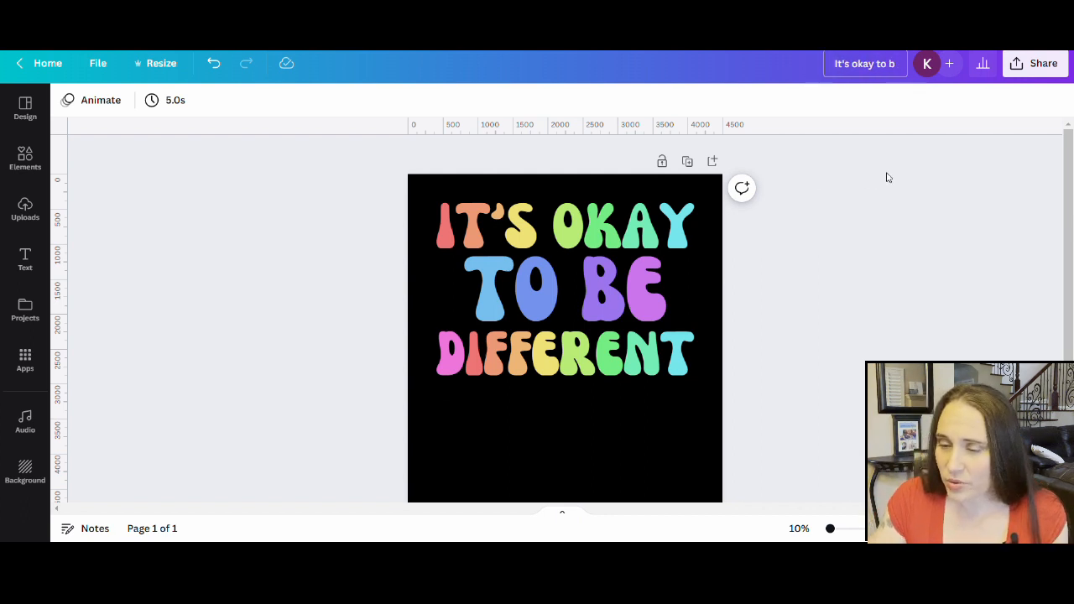
text(e different)
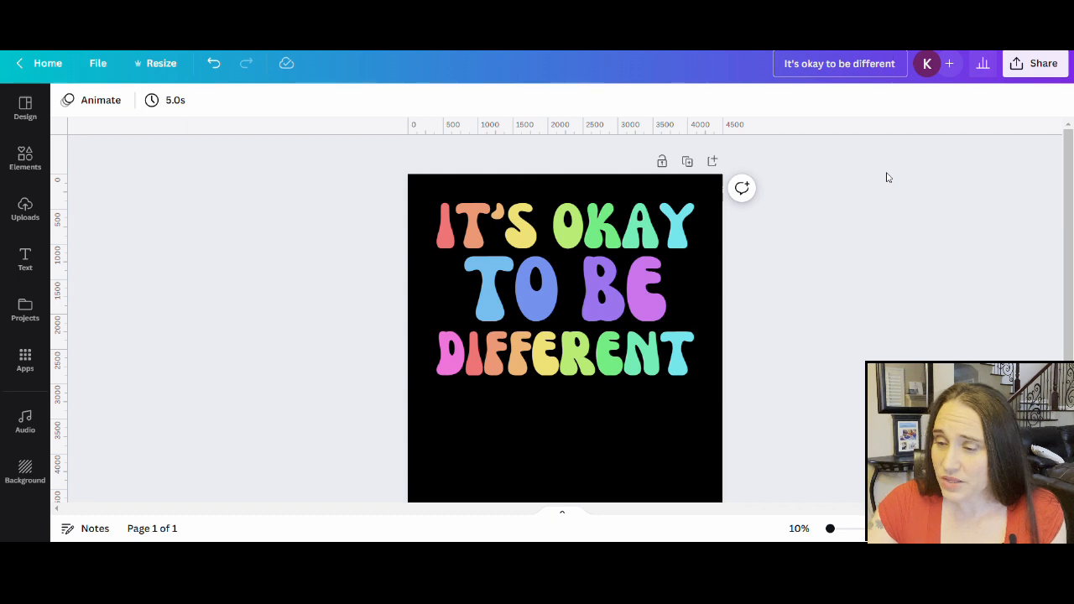
Download the design as a PNG at size 1 (4,500 × 5,400 px) with a transparent background
click(1030, 74)
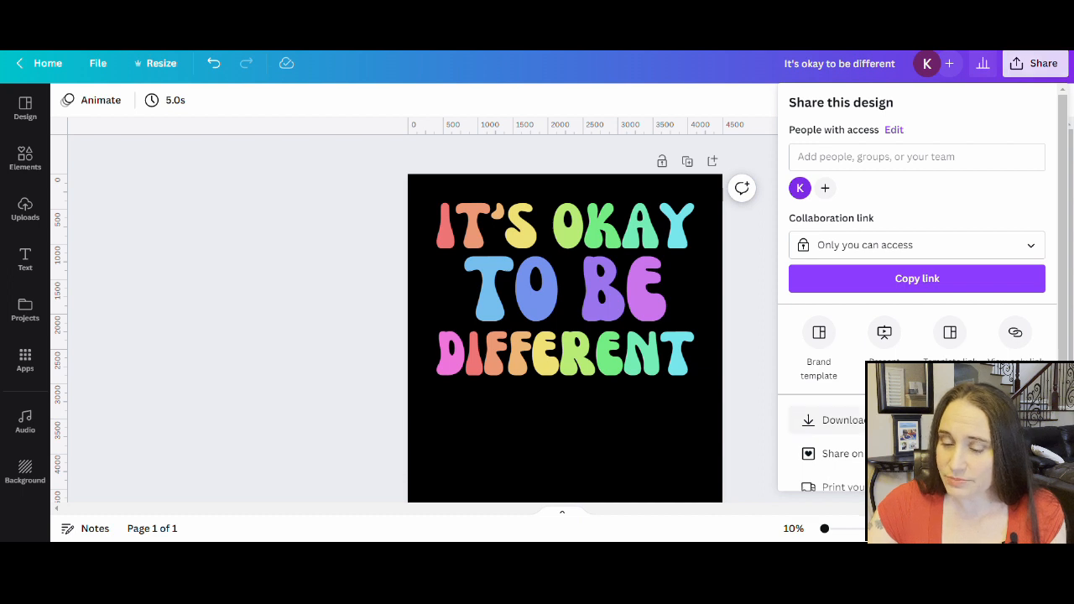
click(856, 425)
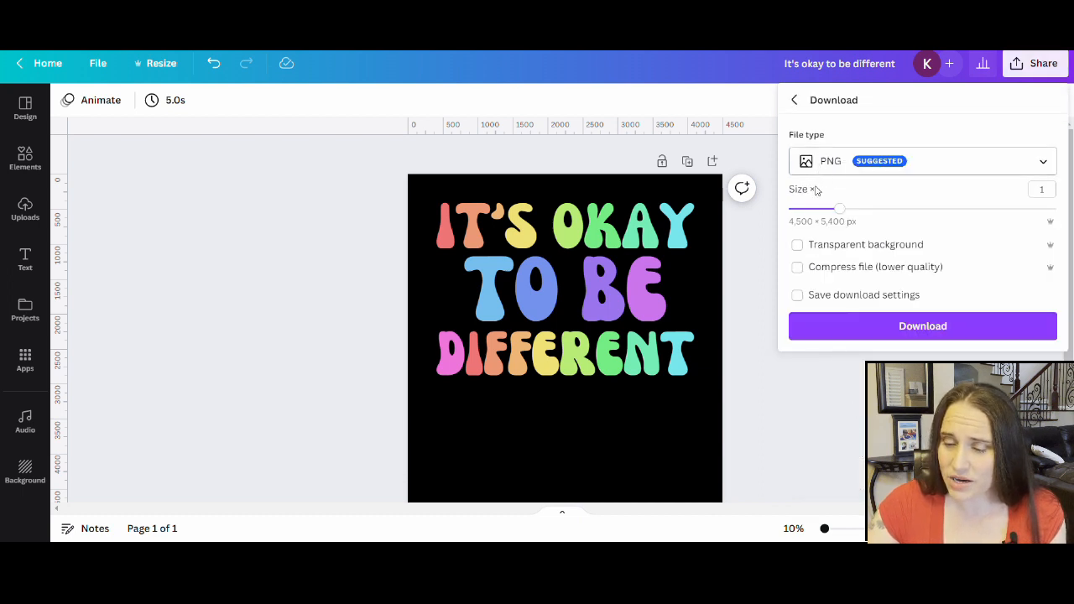
click(798, 246)
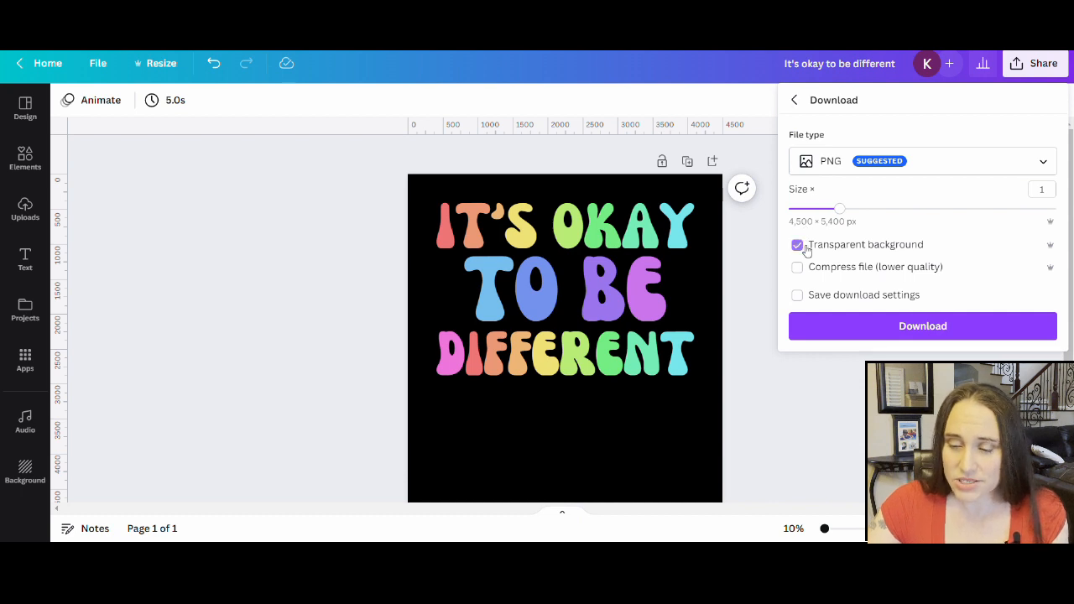
click(834, 326)
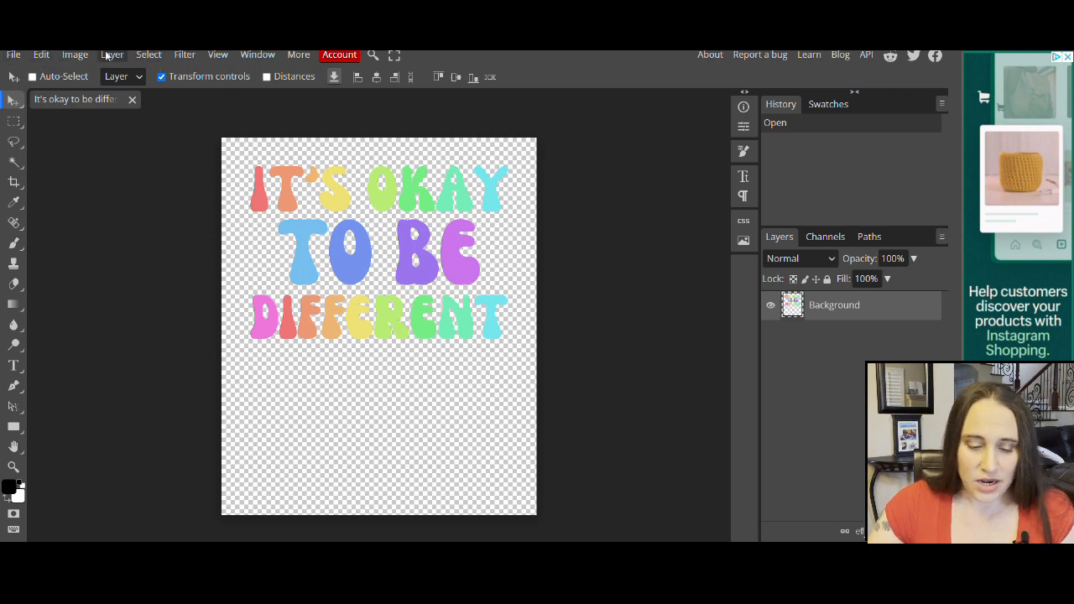
Start a Warp transform on the lettering layer of the transparent image in Photopea
click(39, 55)
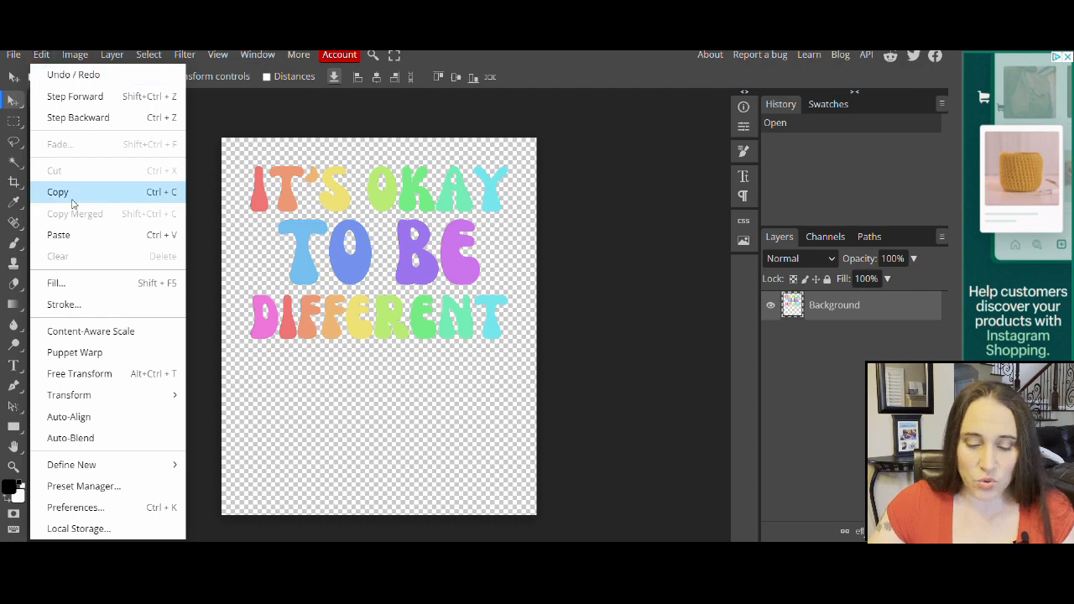
mouse_move(81, 399)
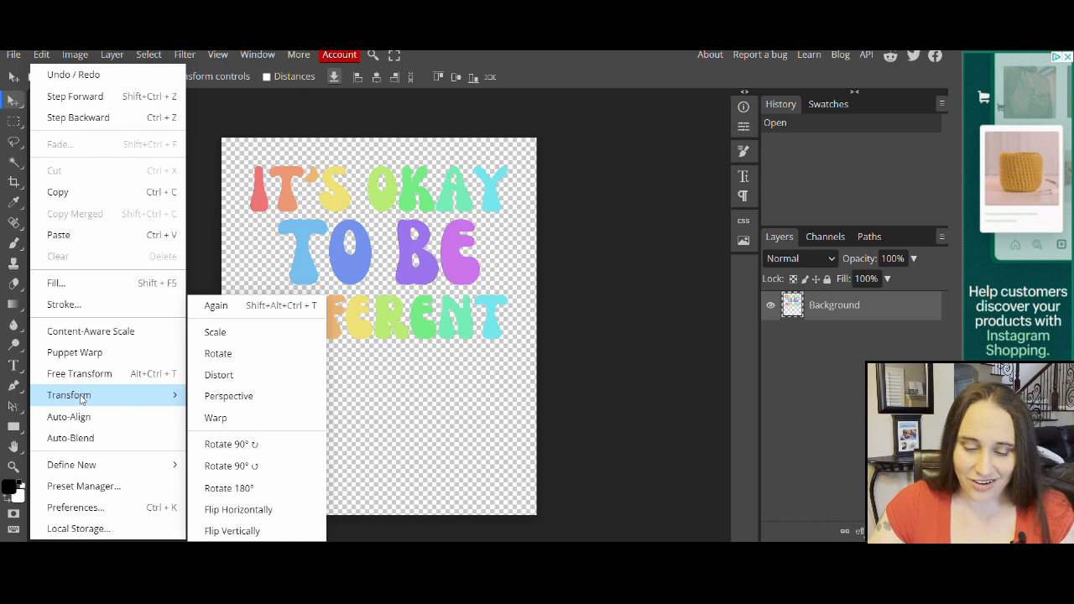
click(212, 419)
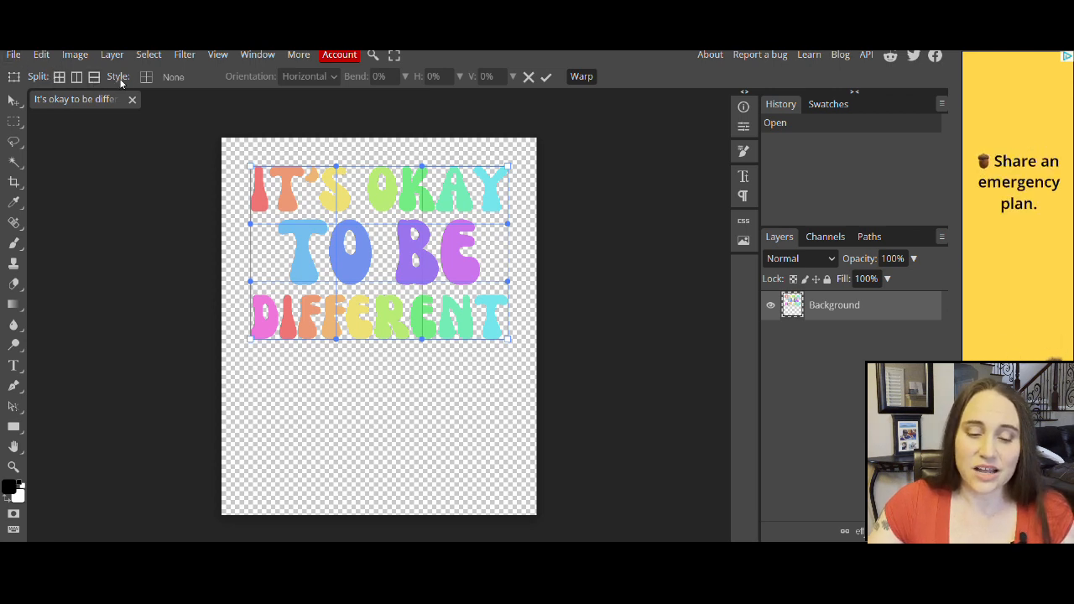
Try the Arc, Arch and Flag warp styles on the lettering
click(173, 78)
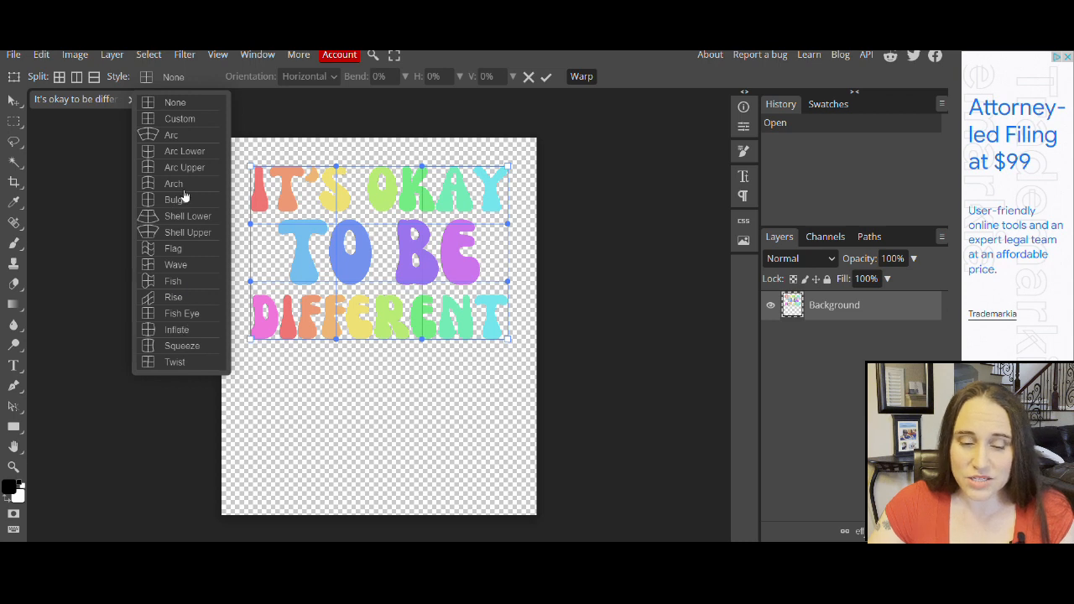
click(174, 135)
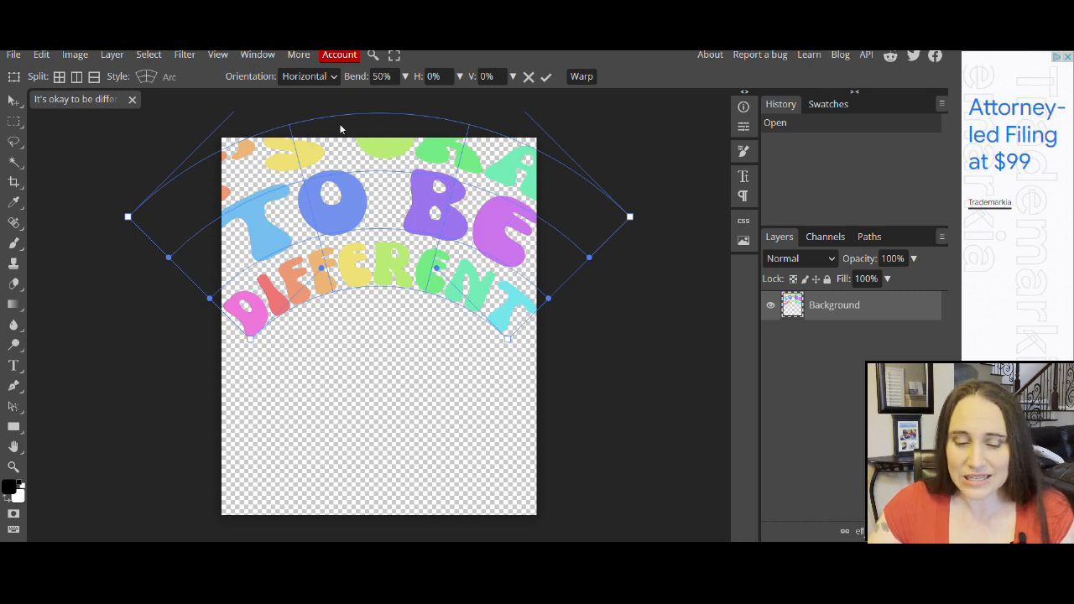
click(168, 78)
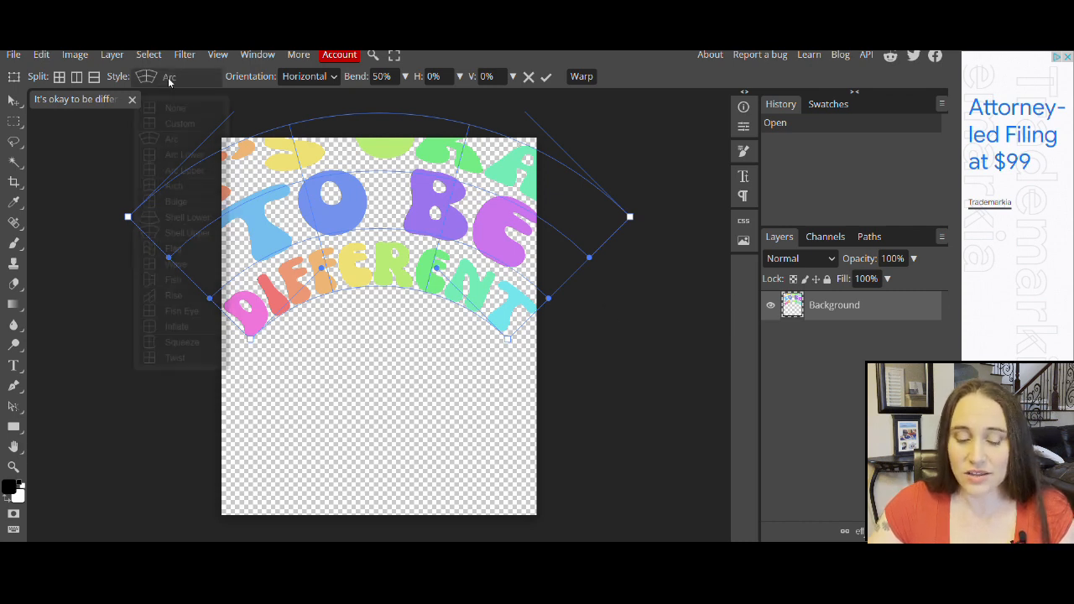
click(174, 184)
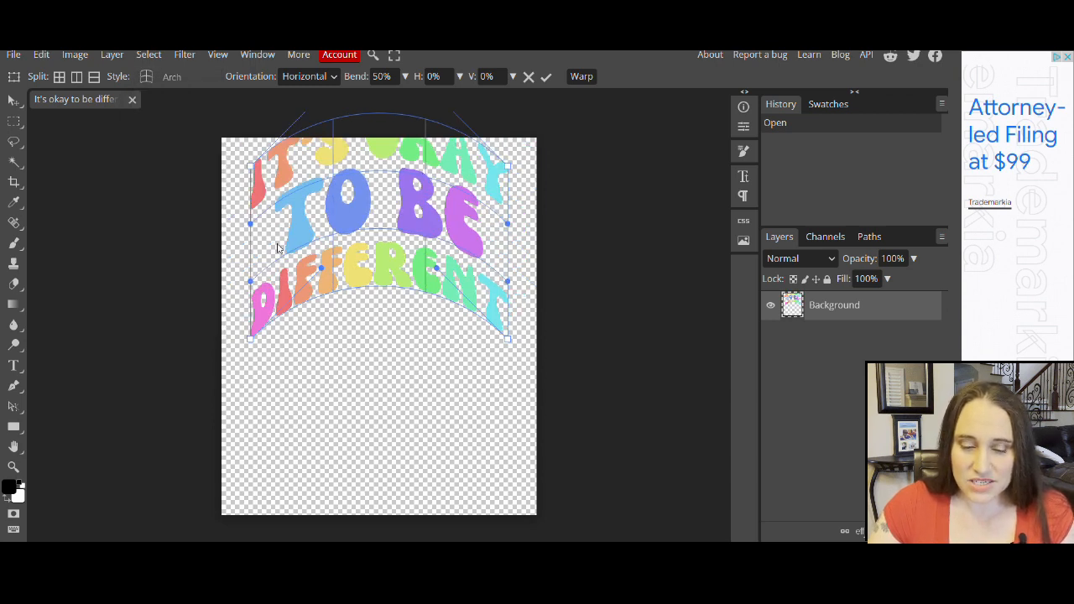
click(159, 77)
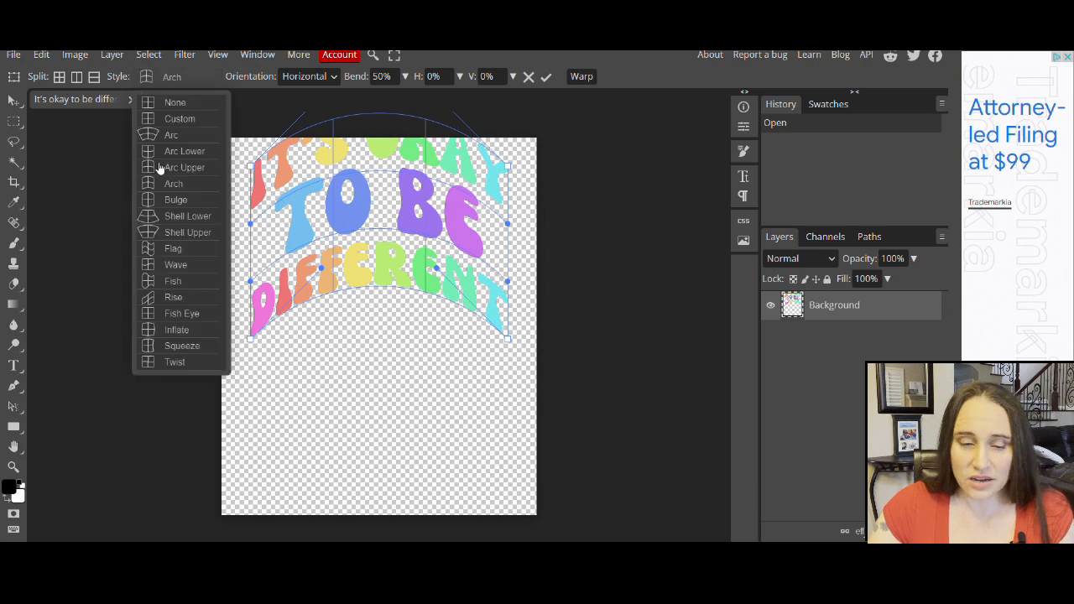
click(172, 249)
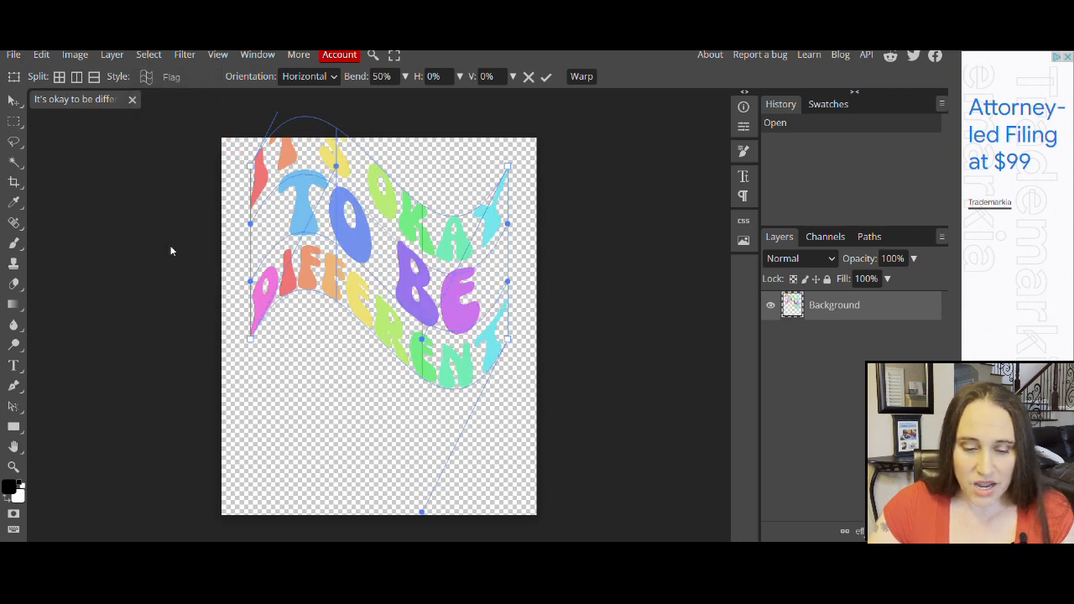
Apply the Wave warp style to the lettering with a horizontal orientation and a 26% bend
click(167, 72)
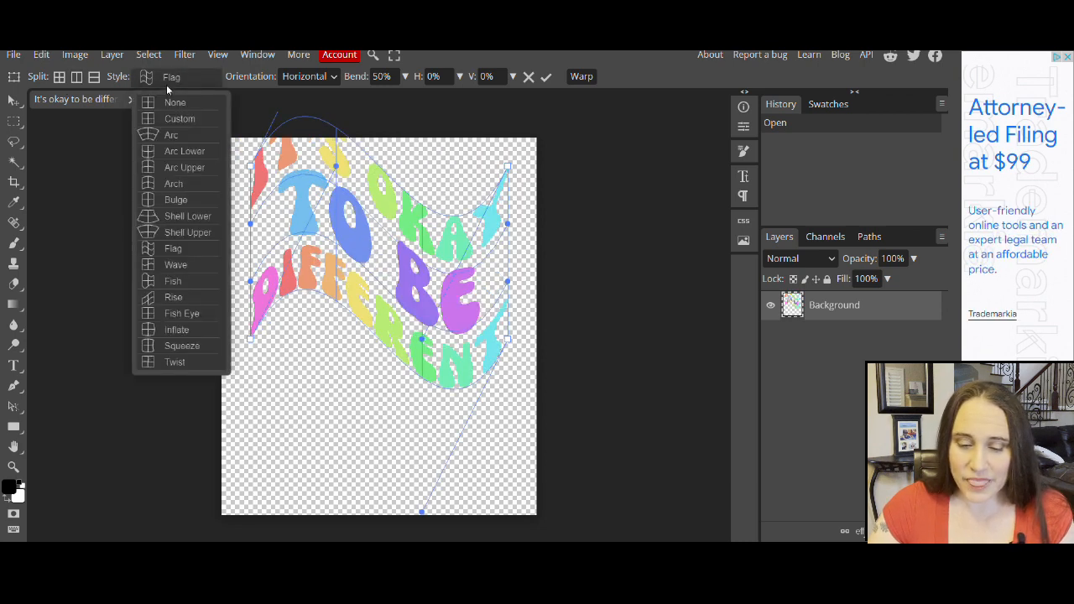
click(160, 265)
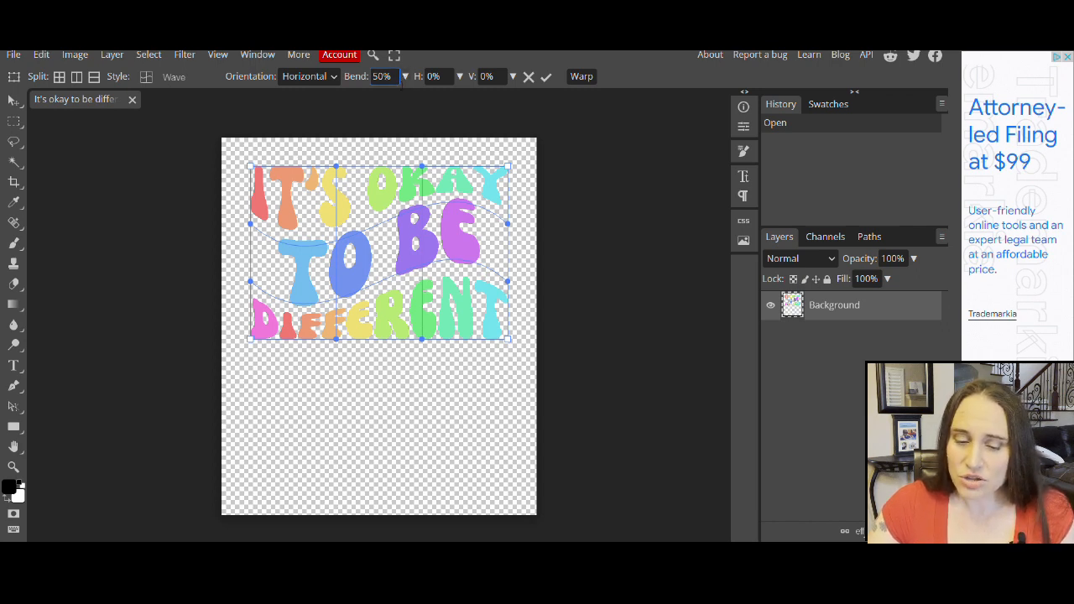
click(405, 77)
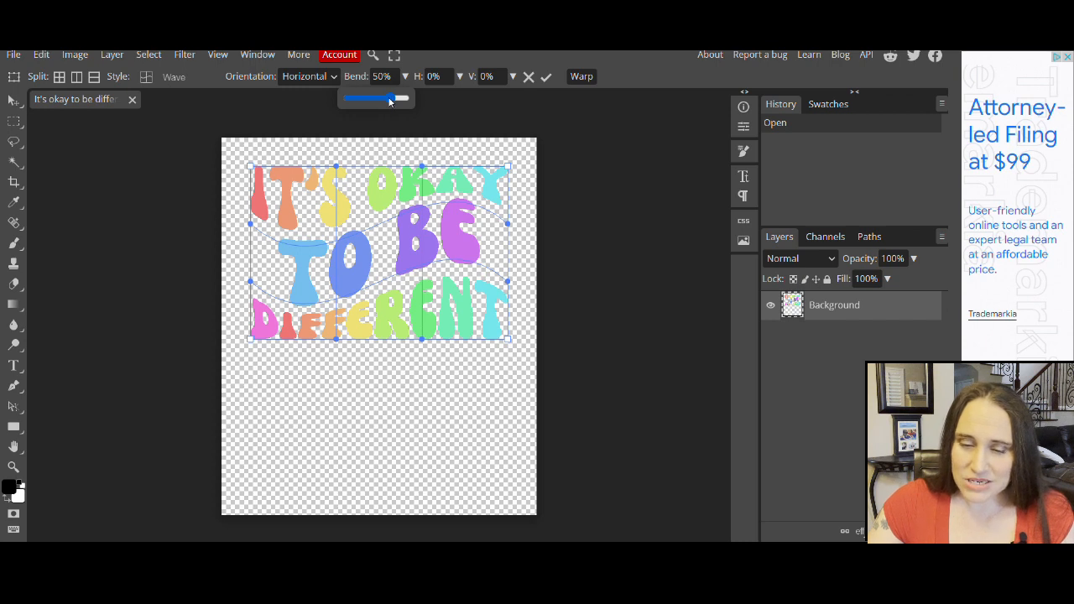
click(387, 97)
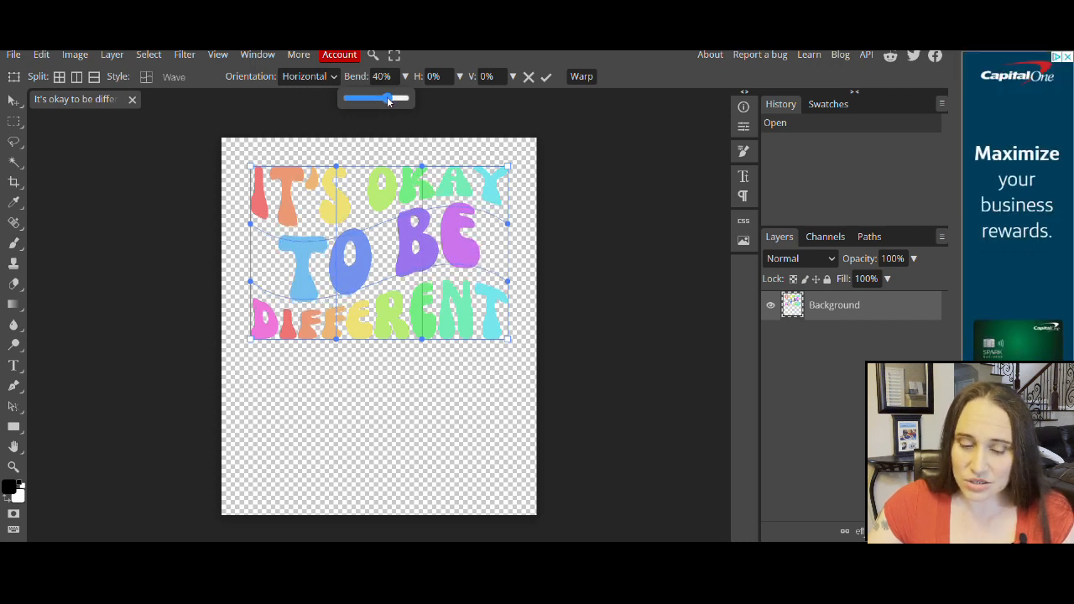
click(386, 96)
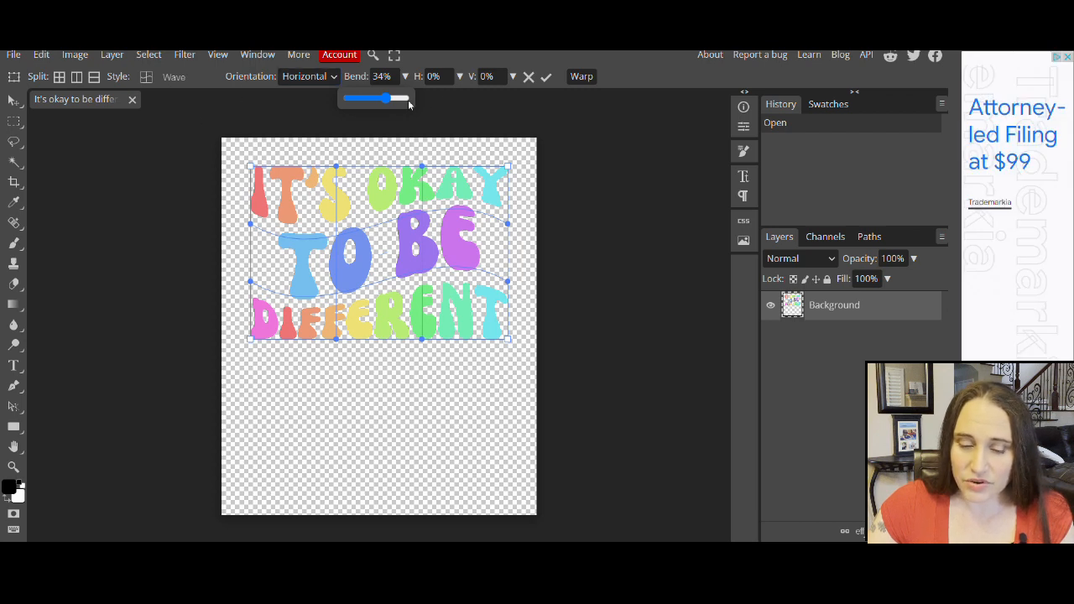
drag(386, 99, 383, 102)
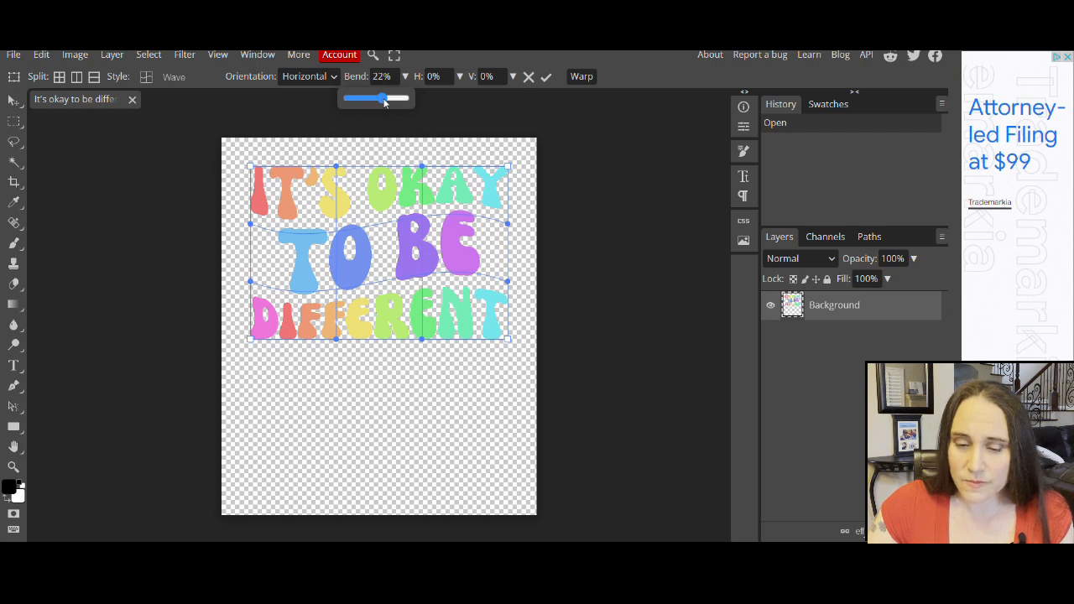
drag(384, 100, 383, 100)
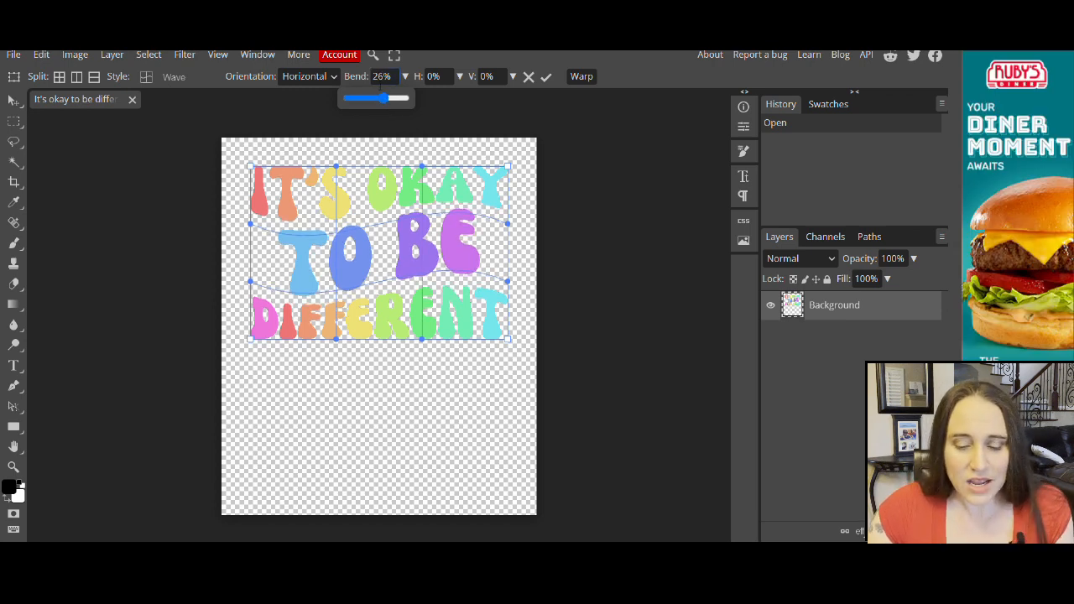
Export the wave-warped lettering as a PNG at 4500 × 5400 px and 100% quality
click(14, 56)
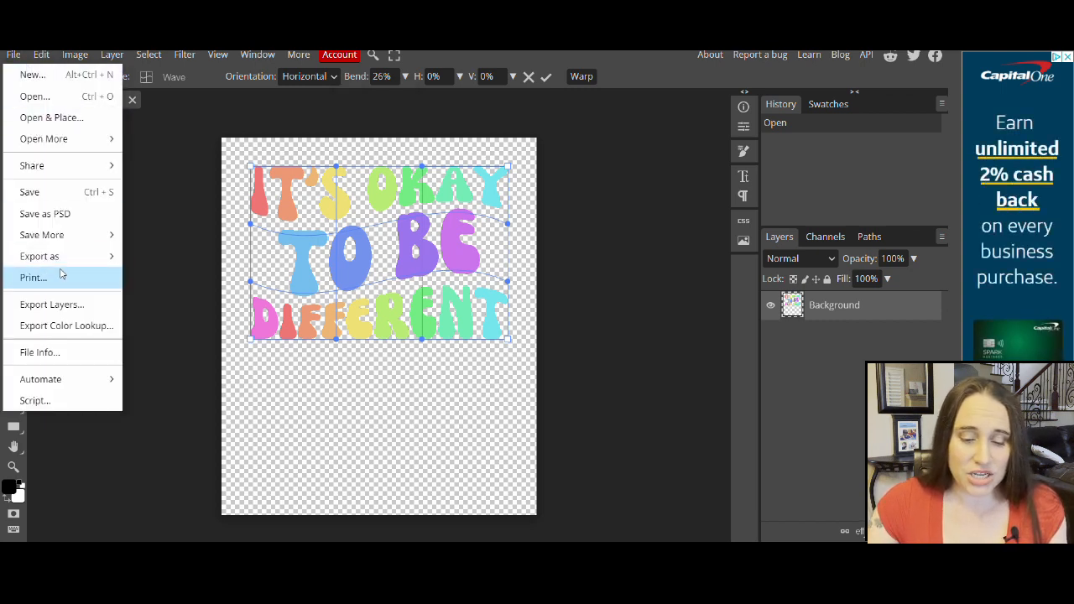
mouse_move(57, 257)
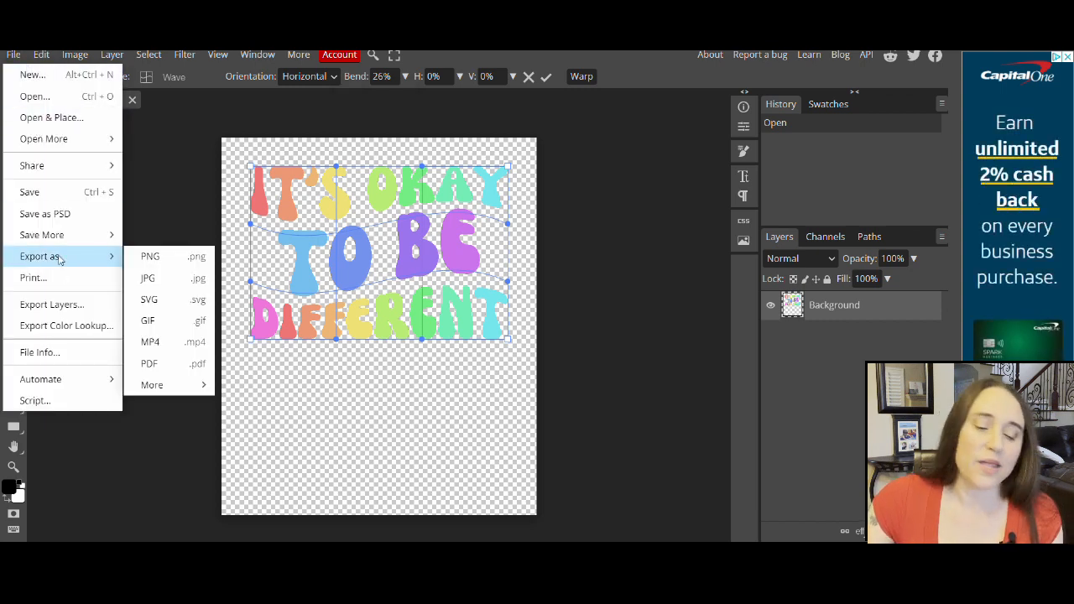
click(129, 256)
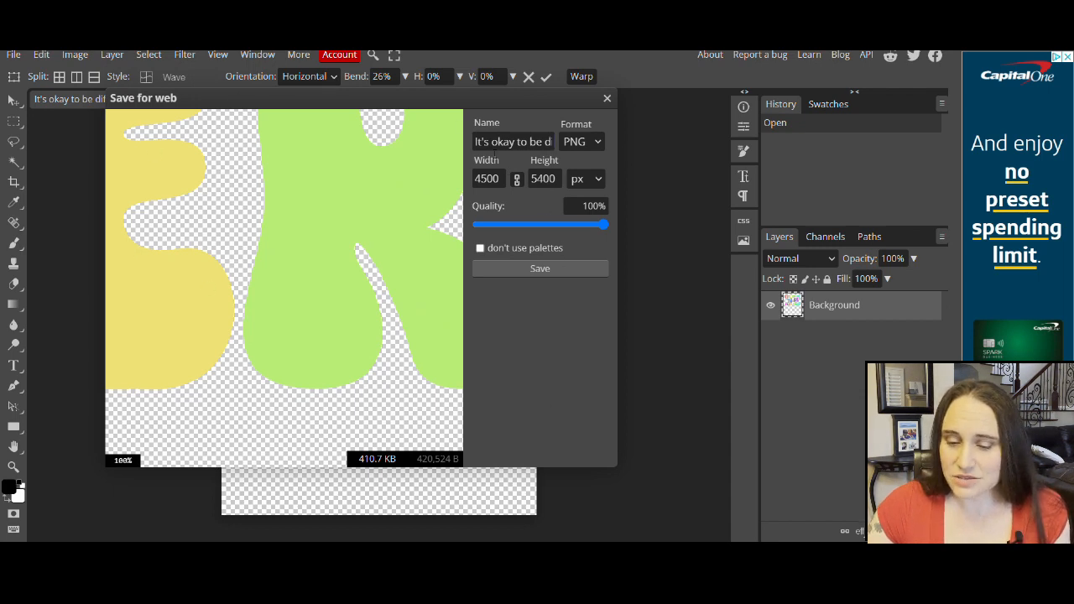
click(487, 150)
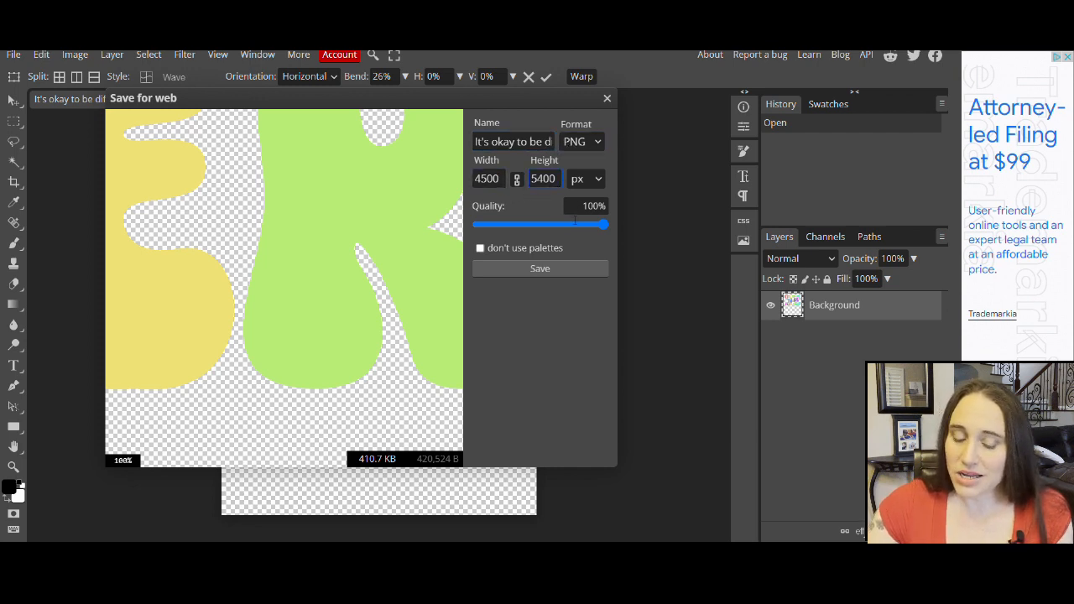
click(538, 273)
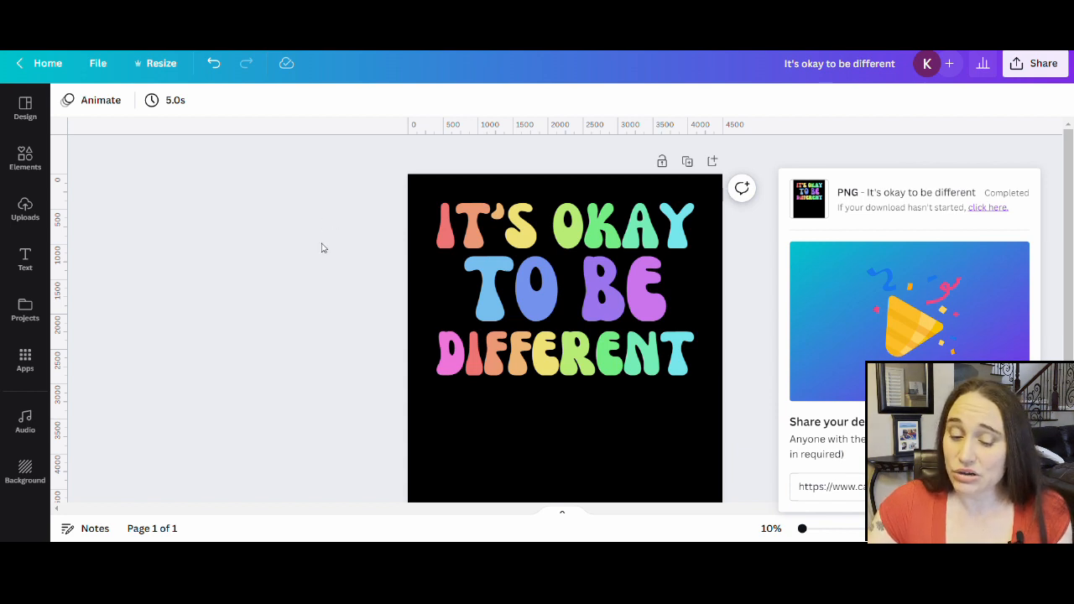
Return to the "It's okay to be different" design in Canva and add a second page
click(254, 289)
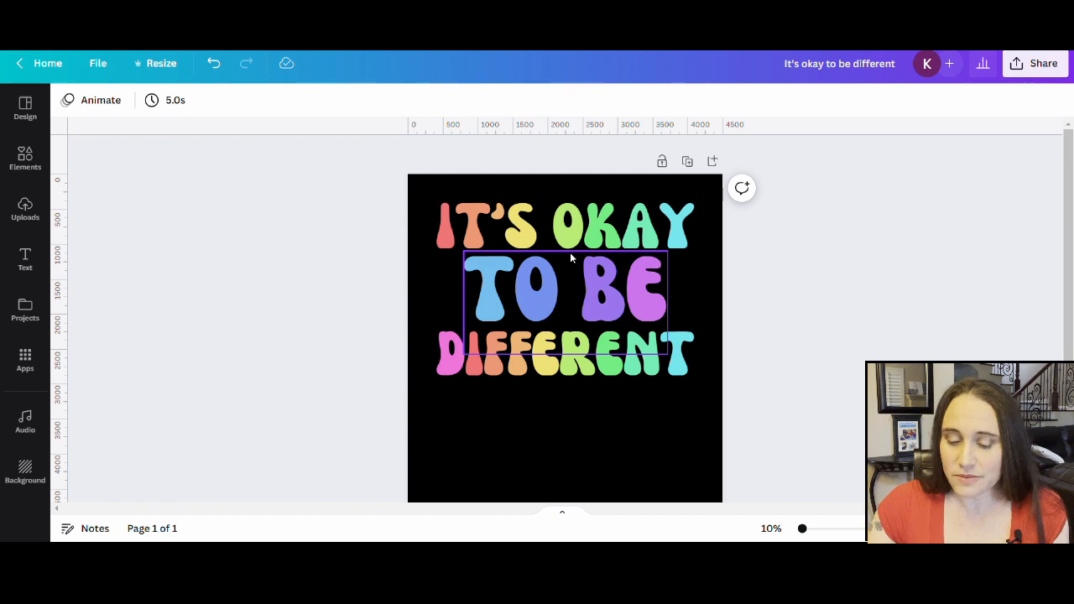
scroll(573, 256, down, 2)
scroll(618, 222, up, 2)
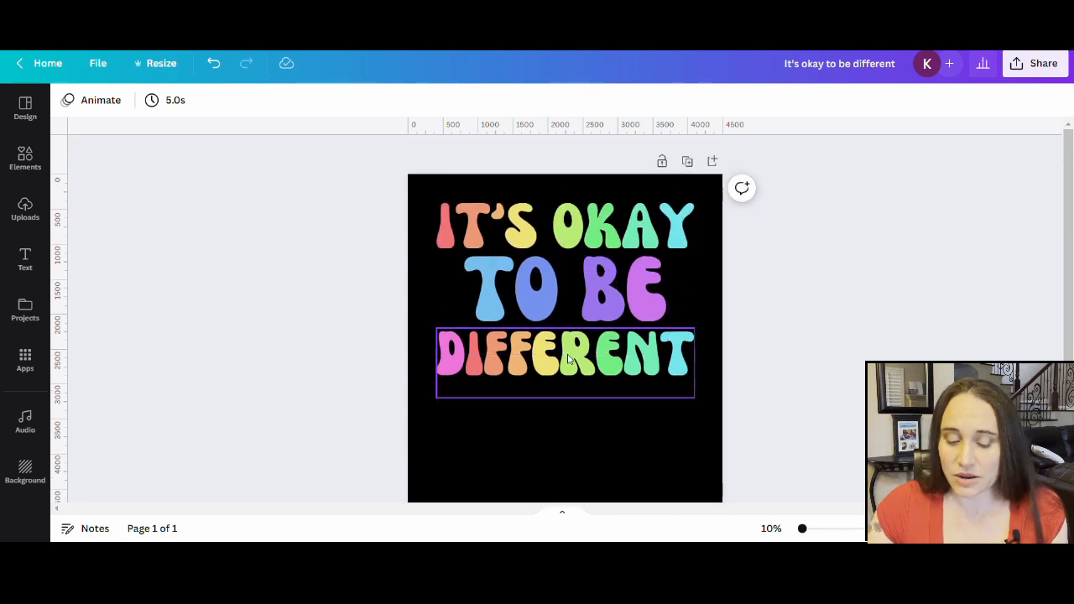
scroll(671, 364, down, 2)
scroll(672, 364, down, 1)
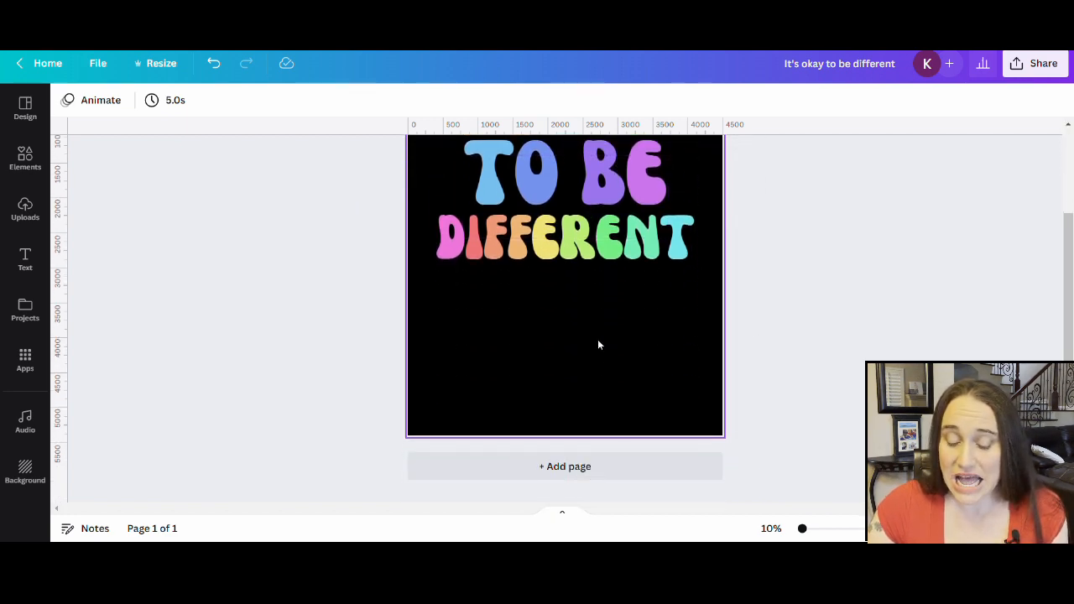
click(561, 476)
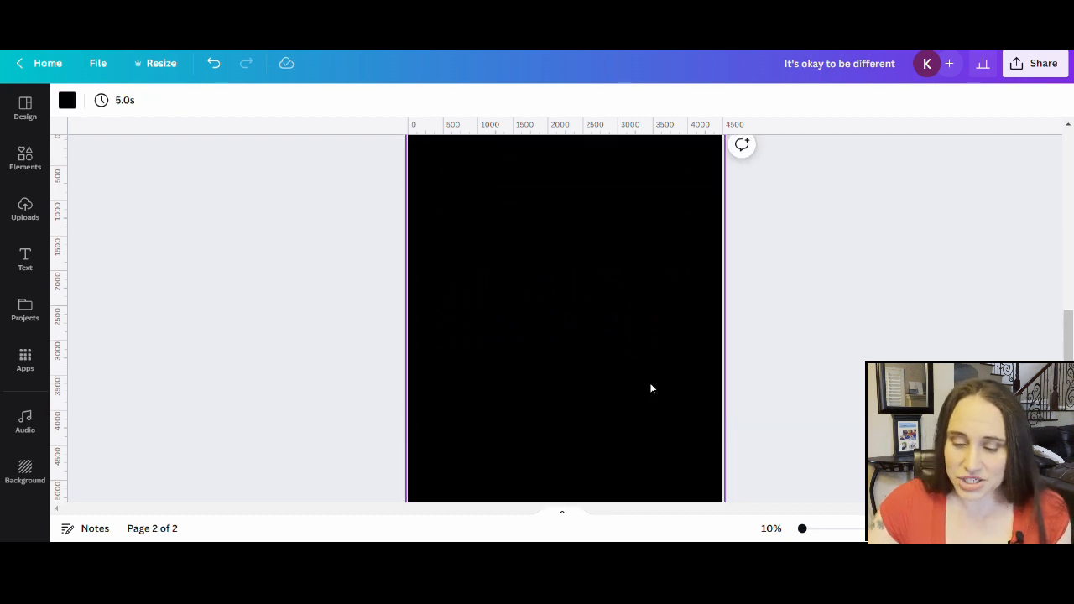
scroll(570, 406, down, 3)
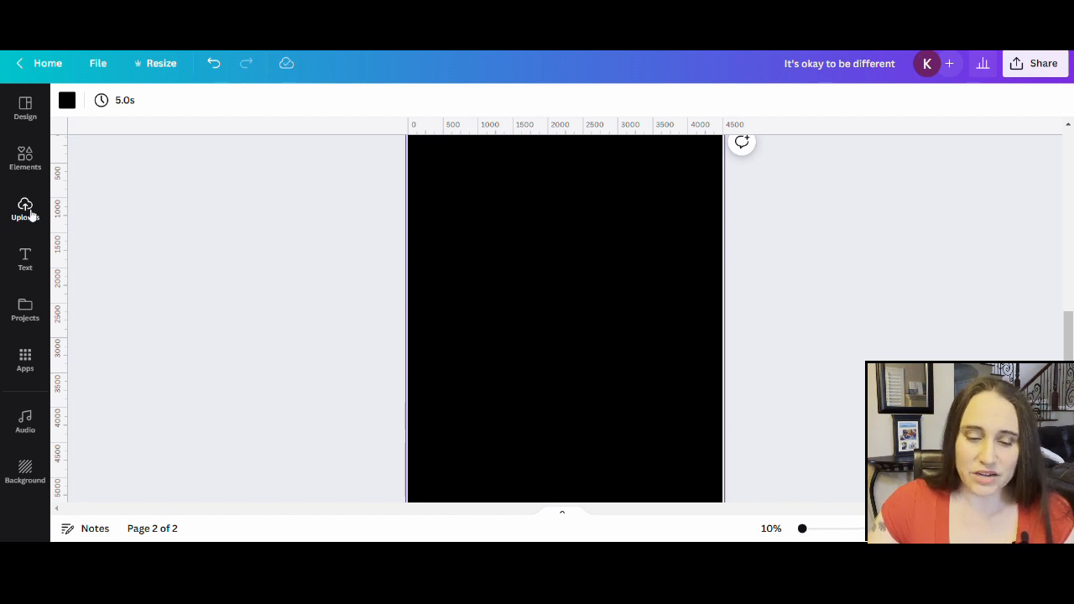
Upload the exported wave-warped PNG to Canva and place it on page 2
click(28, 210)
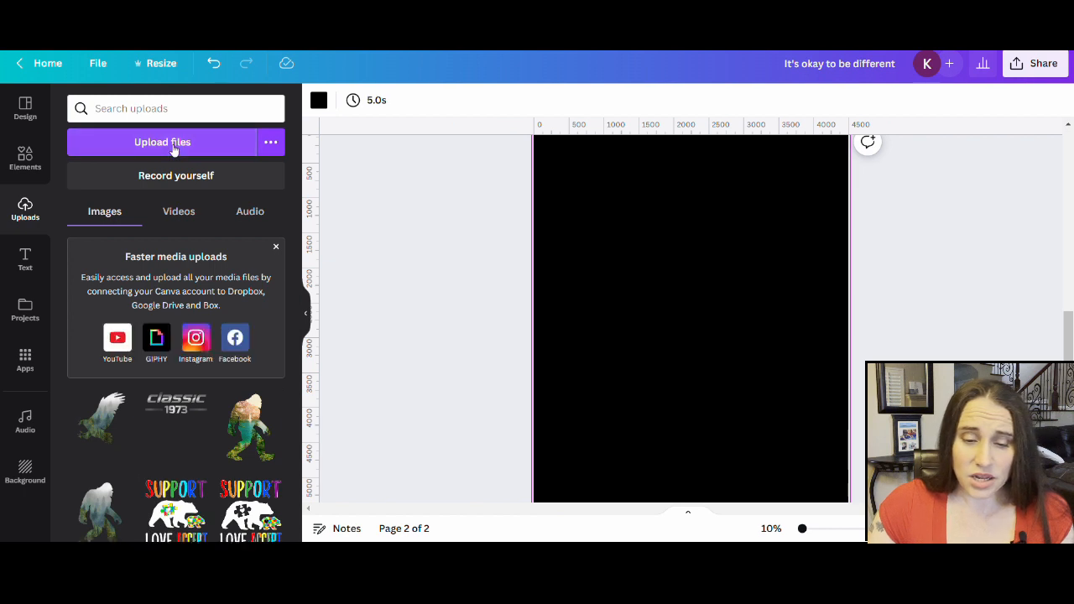
click(156, 146)
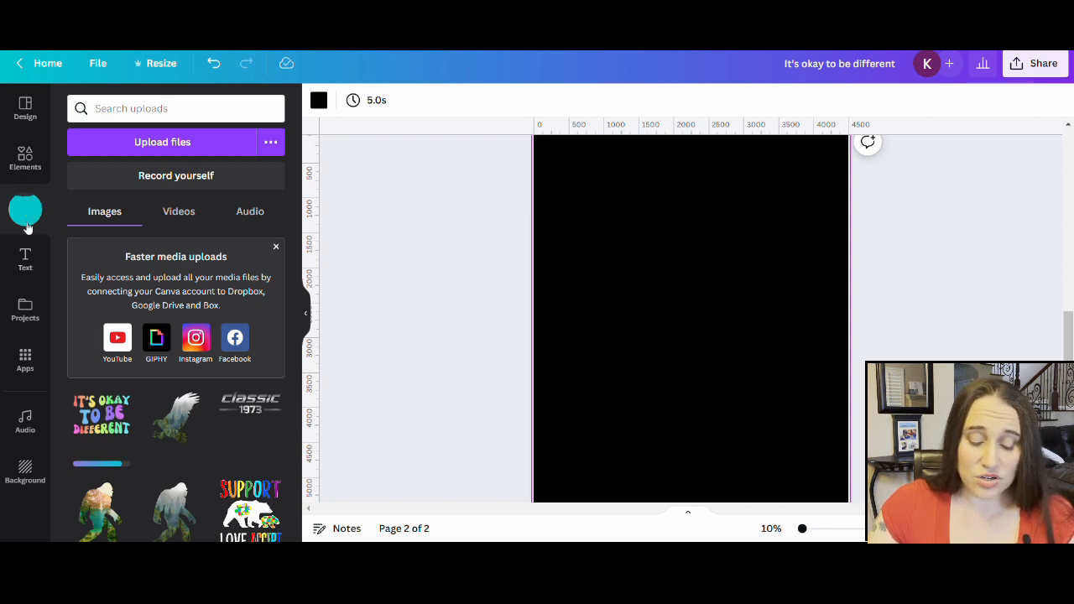
click(100, 414)
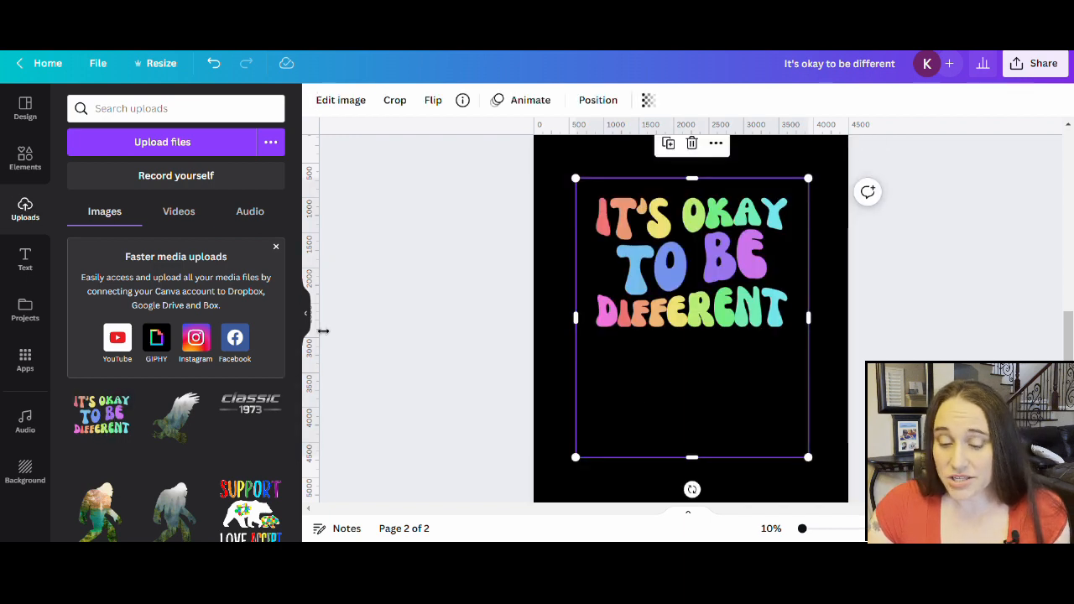
click(308, 318)
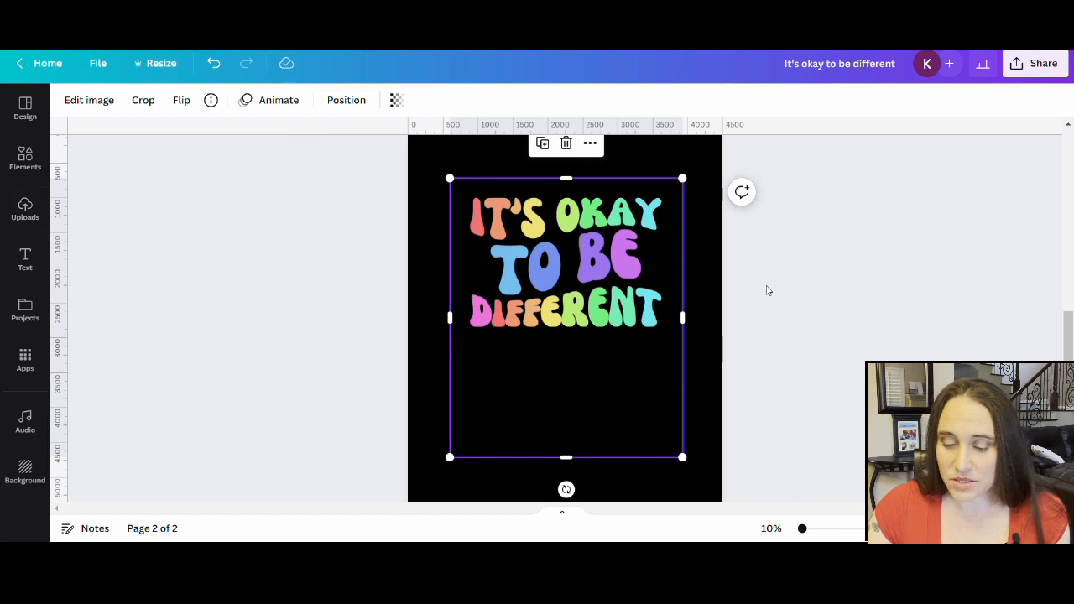
Crop the empty area below the warped lettering, leaving the image about 3,328 × 2,483 px
click(773, 323)
scroll(755, 403, up, 2)
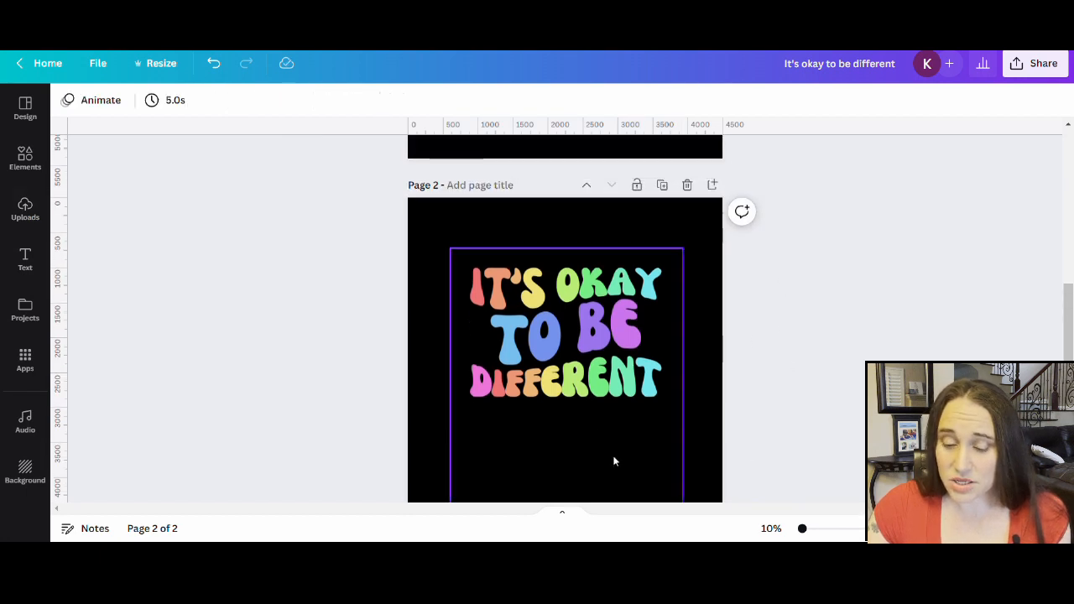
click(598, 418)
scroll(596, 414, down, 2)
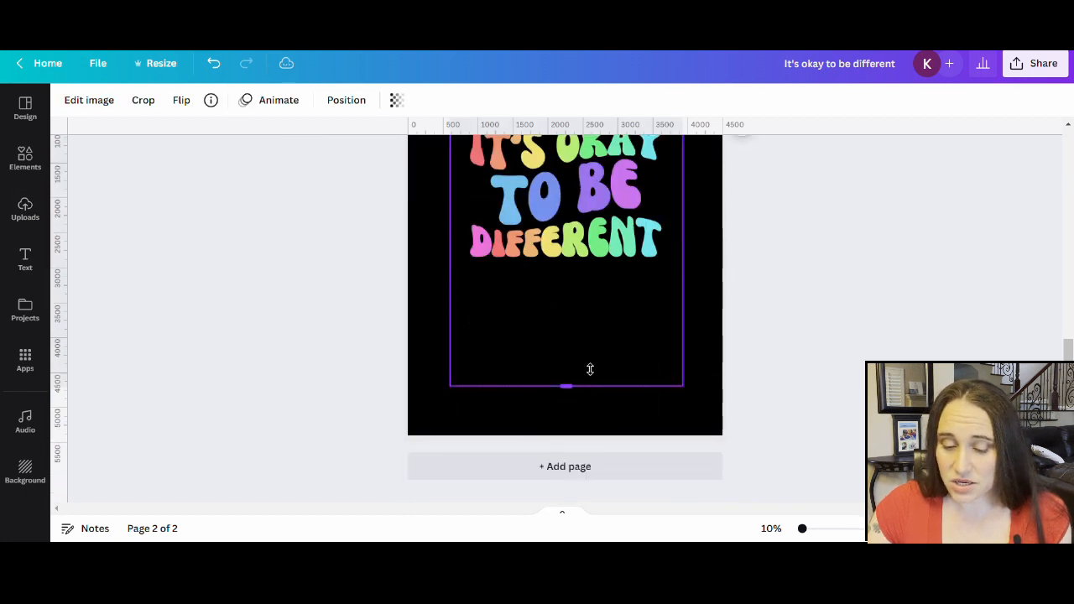
drag(590, 370, 602, 284)
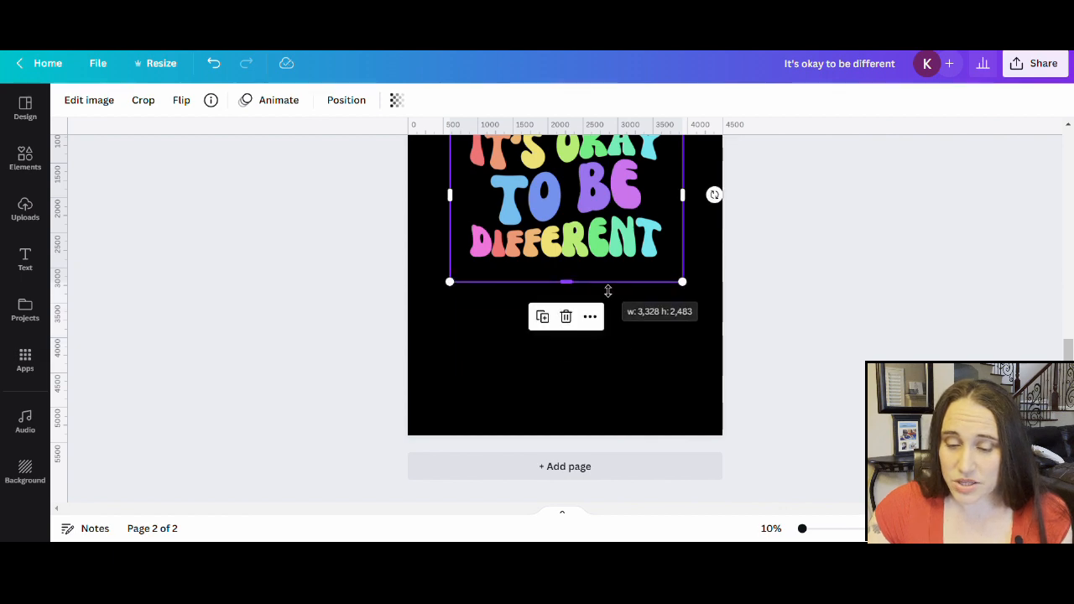
click(742, 378)
Move the warped lettering image onto page 1, below the original lettering, to compare the two versions
scroll(753, 451, up, 3)
drag(550, 410, 558, 159)
click(255, 339)
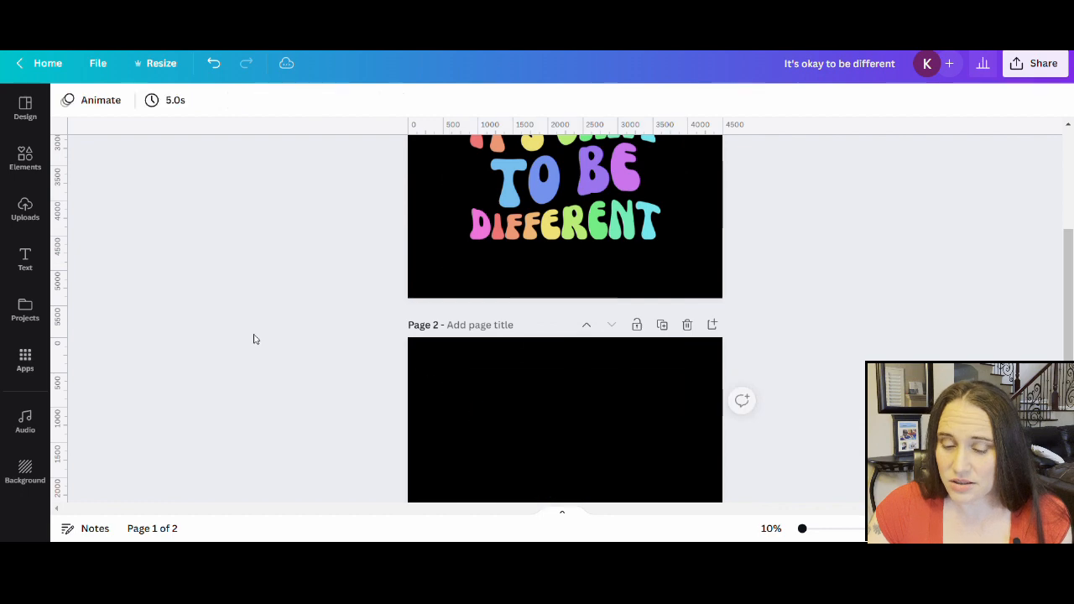
scroll(256, 339, up, 3)
drag(623, 487, 604, 498)
scroll(878, 350, down, 2)
click(854, 350)
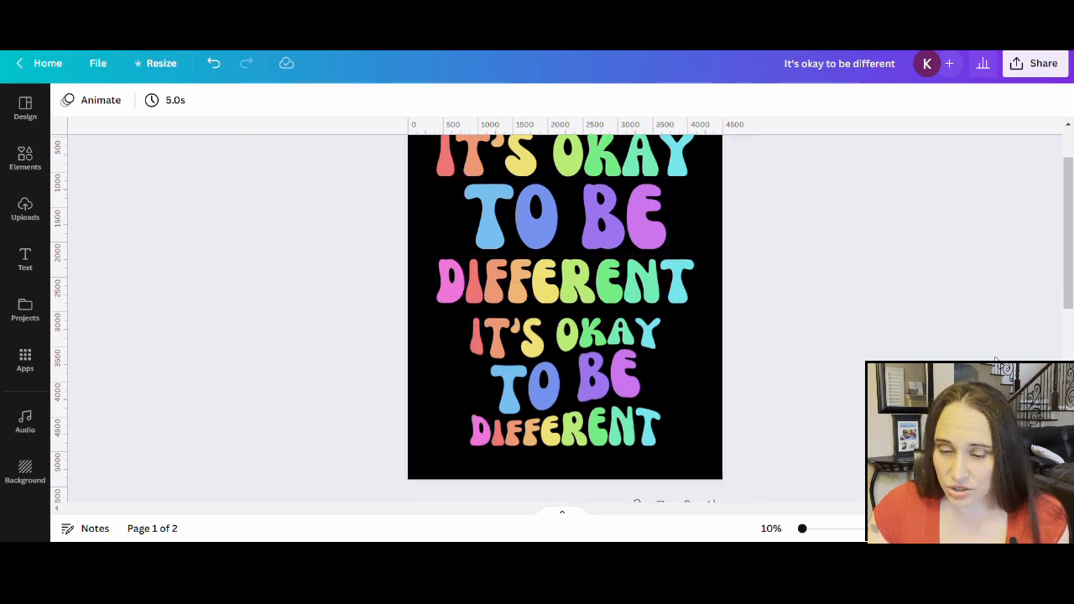
Move the warped lettering image back to page 2 and position it near the top of the page
scroll(601, 398, down, 3)
drag(561, 245, 583, 477)
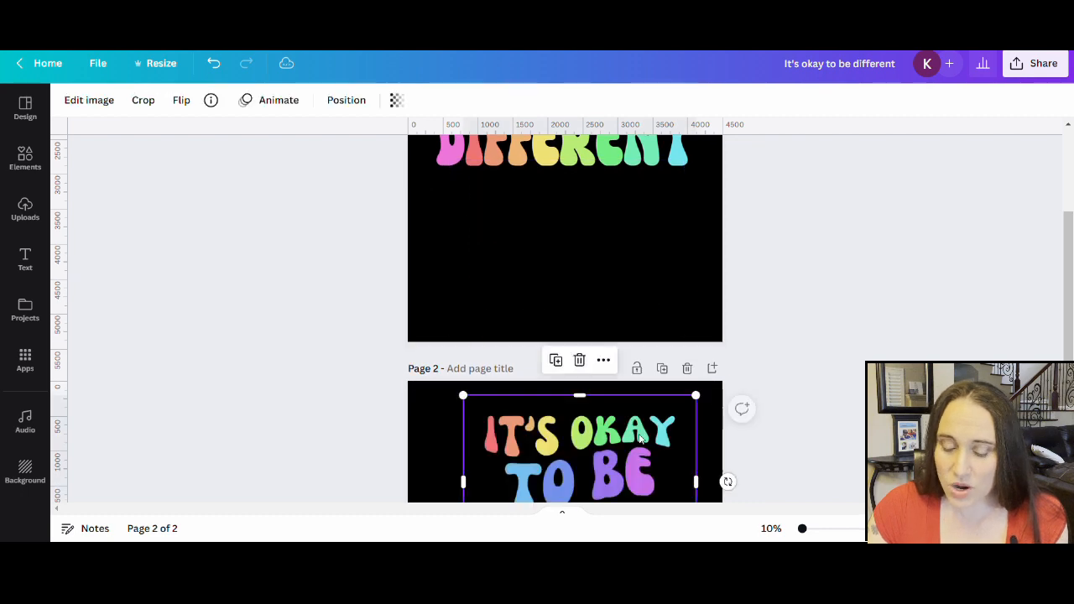
scroll(727, 343, down, 3)
drag(649, 285, 635, 287)
click(663, 390)
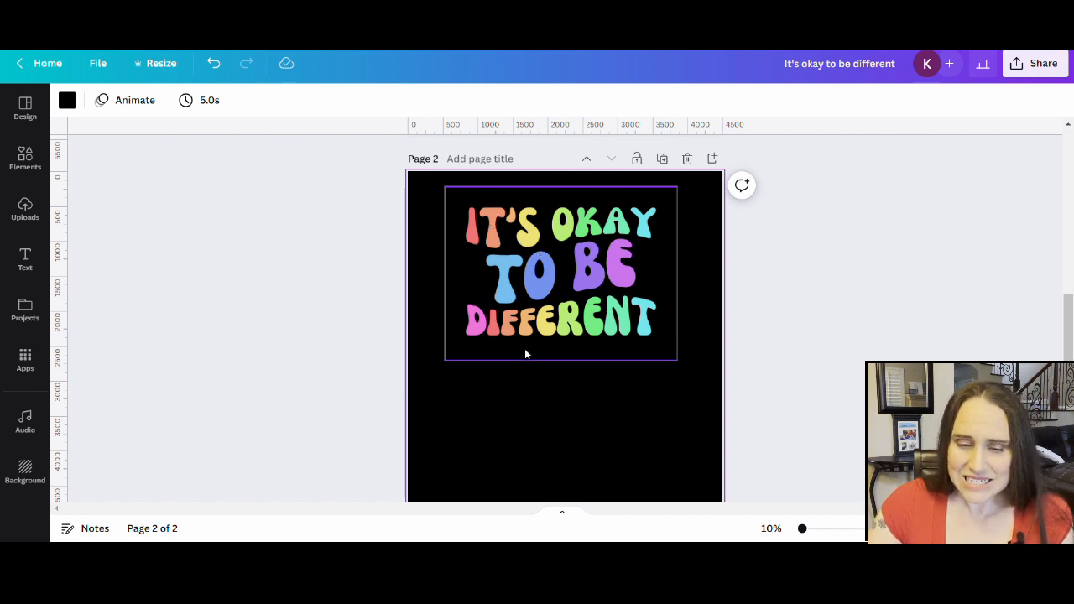
Add a Glow shadow to the warped lettering image on page 2, with blur 0 and transparency 100
click(539, 307)
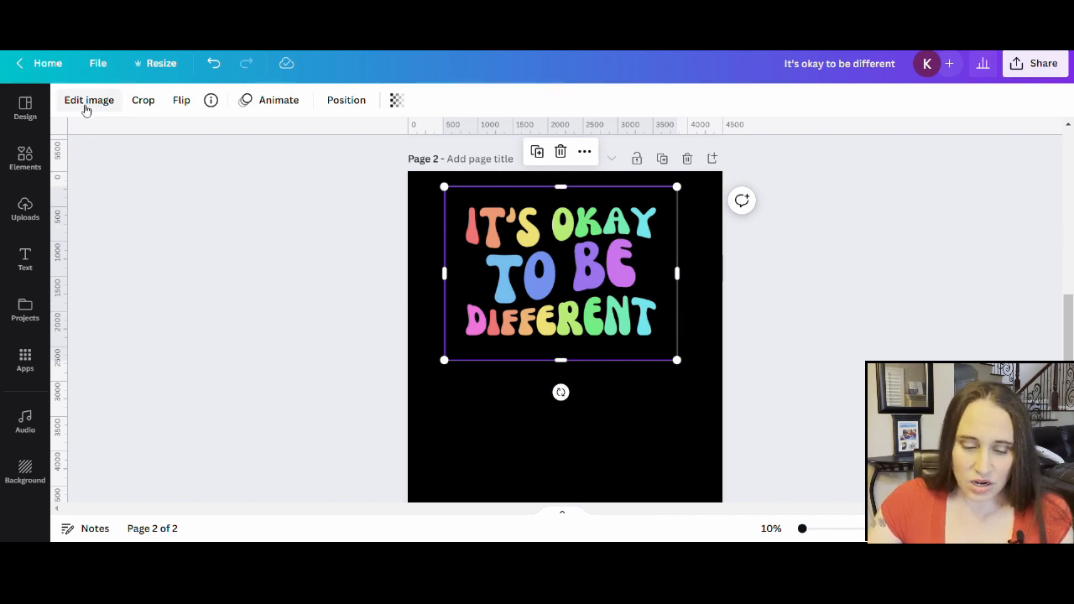
click(88, 102)
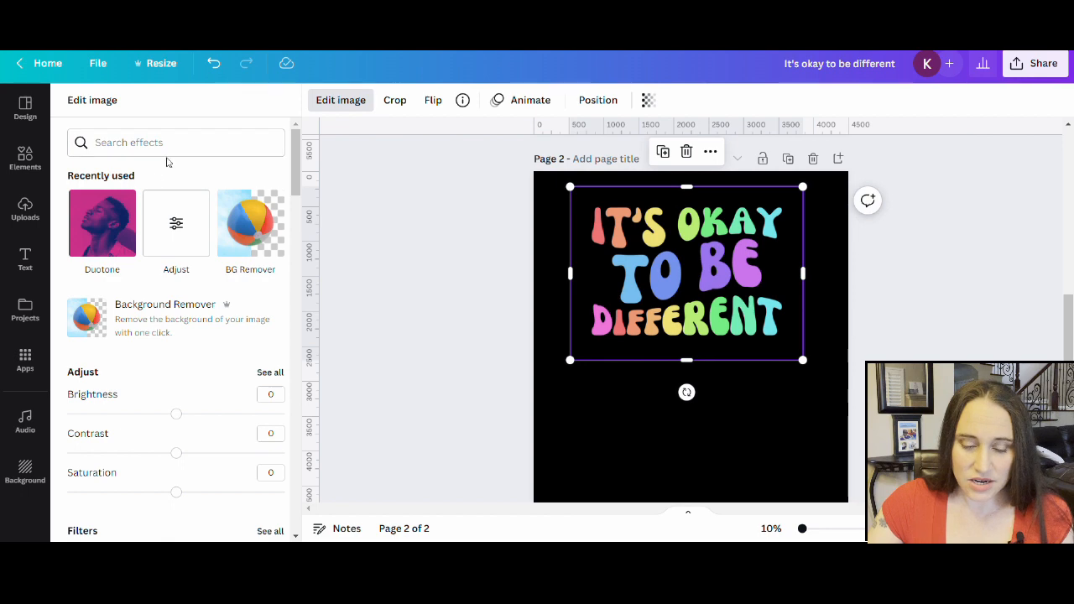
scroll(193, 184, down, 3)
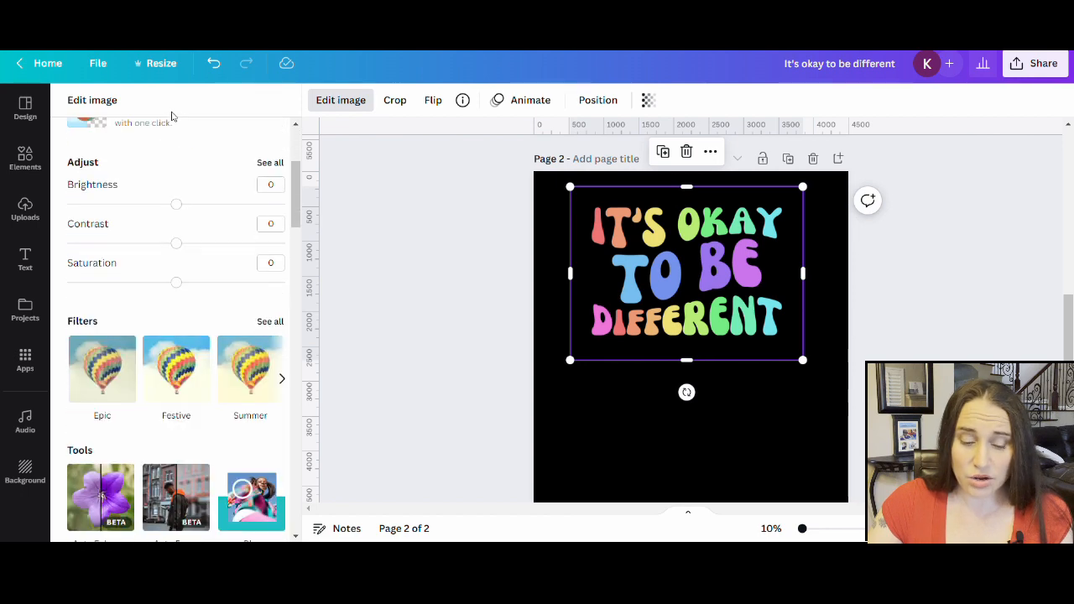
scroll(185, 160, down, 3)
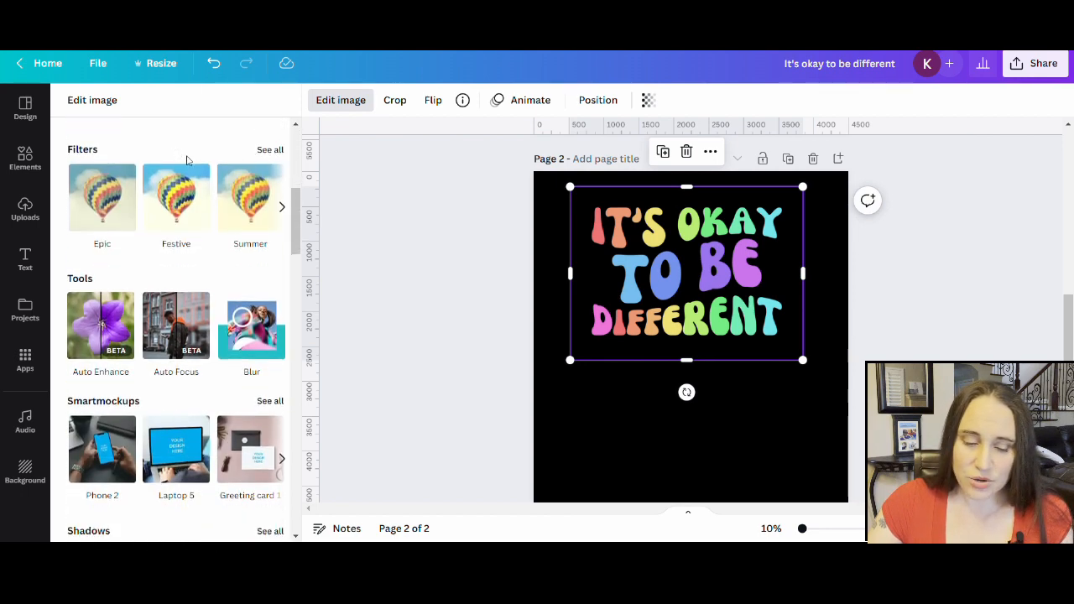
scroll(168, 193, down, 4)
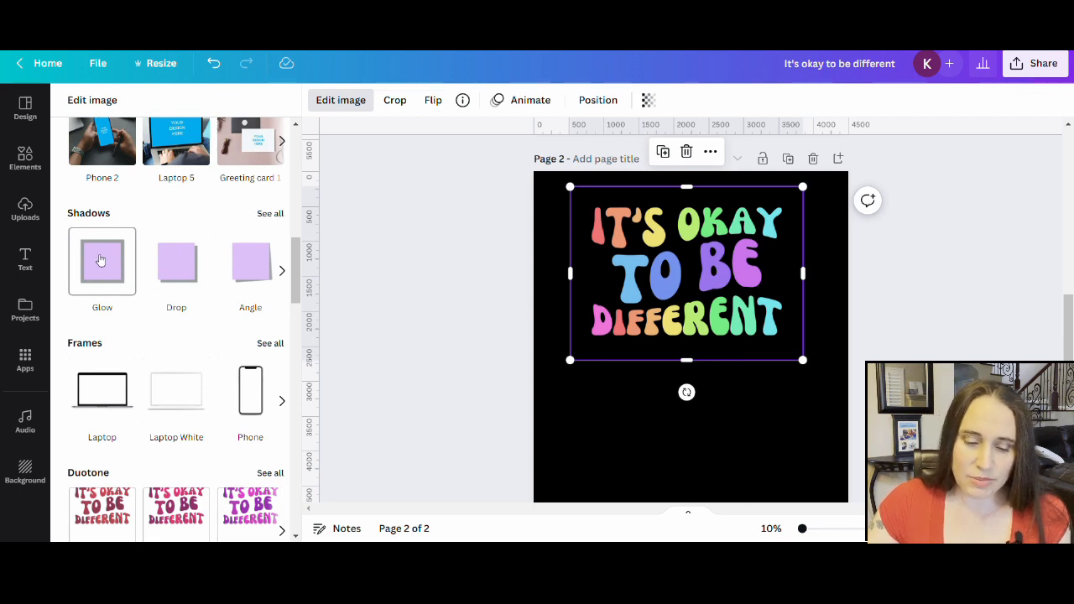
click(101, 261)
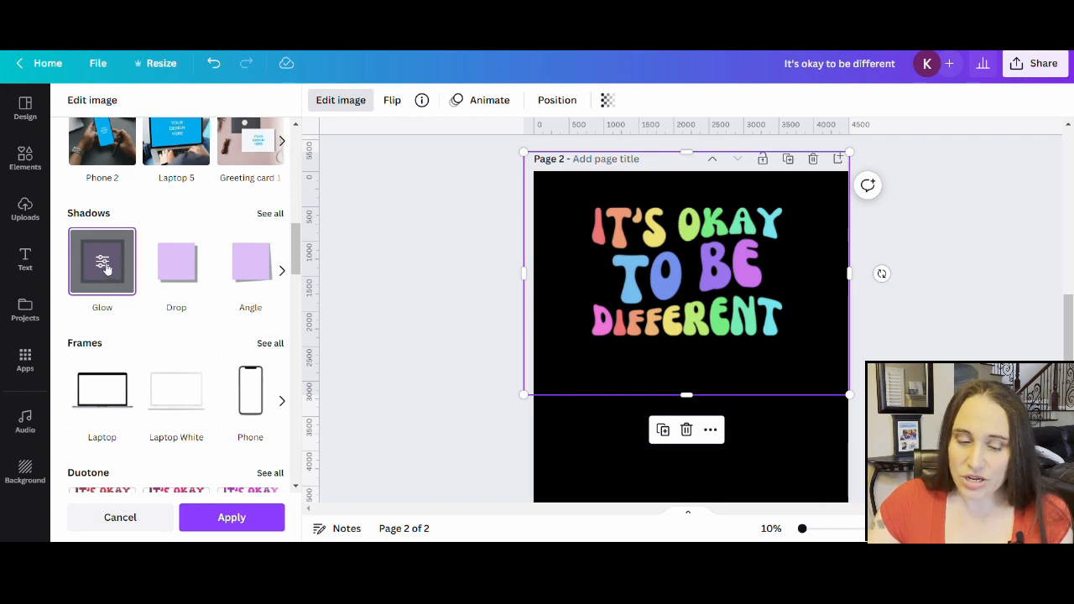
click(103, 264)
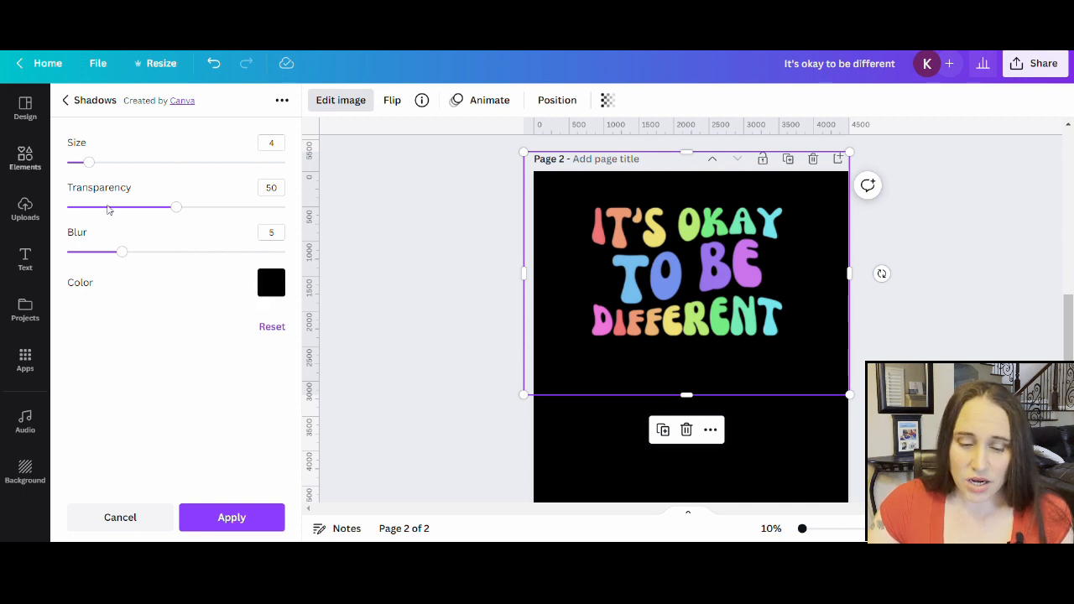
drag(122, 253, 67, 252)
drag(177, 210, 285, 208)
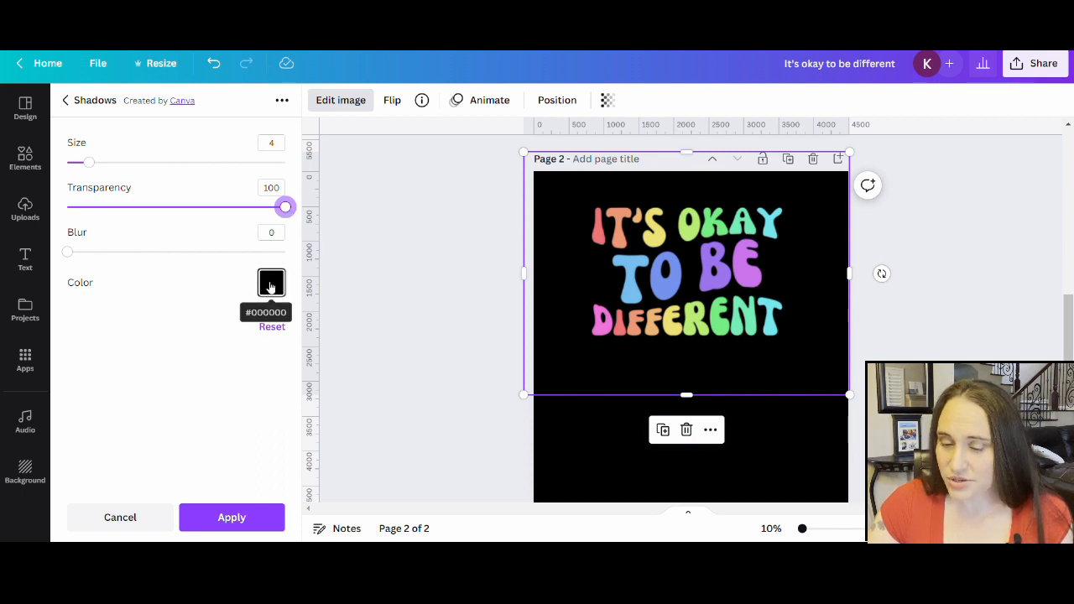
Try white, blue and green as the glow color, settle on white, and set the glow size to 40
click(270, 288)
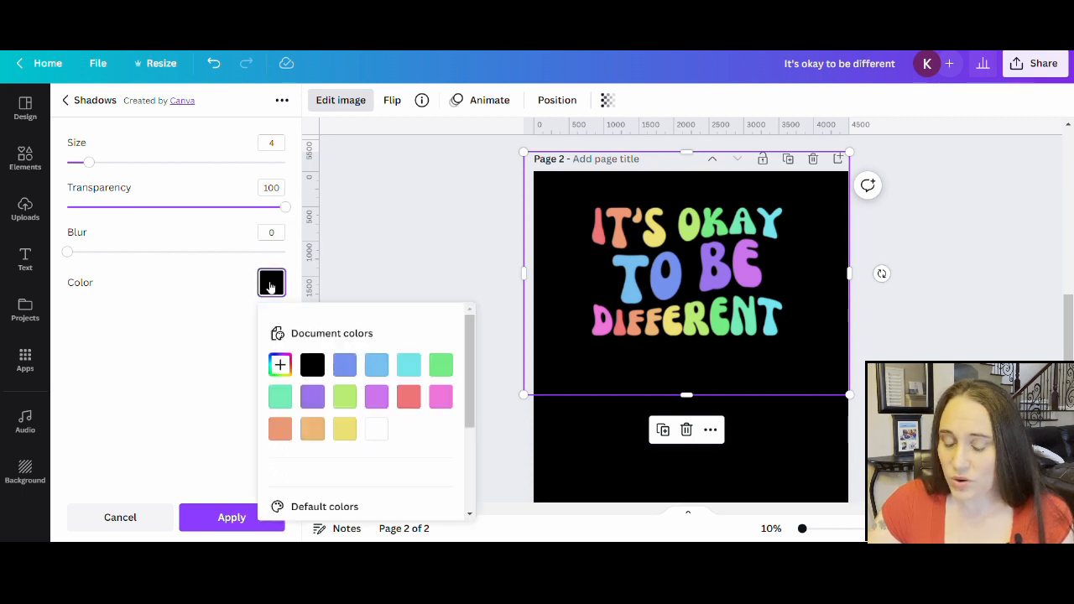
click(382, 438)
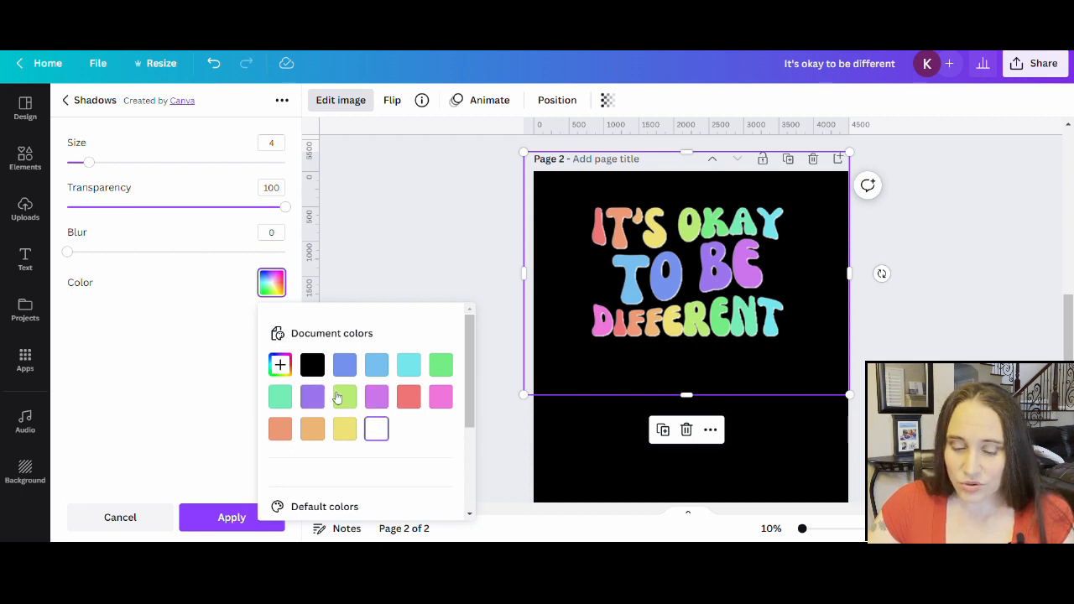
click(346, 368)
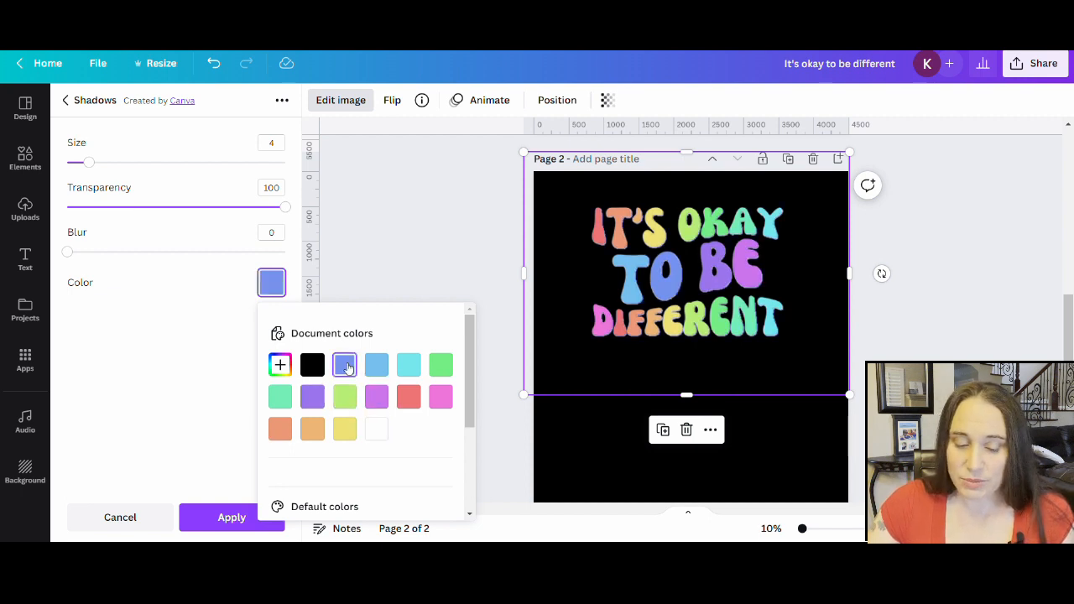
click(441, 374)
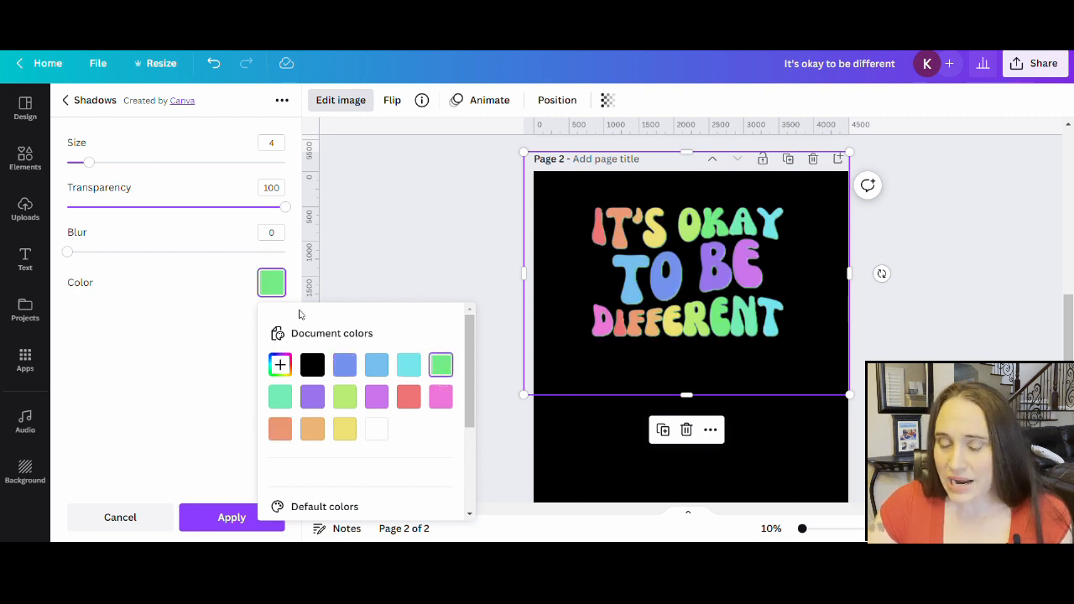
click(376, 431)
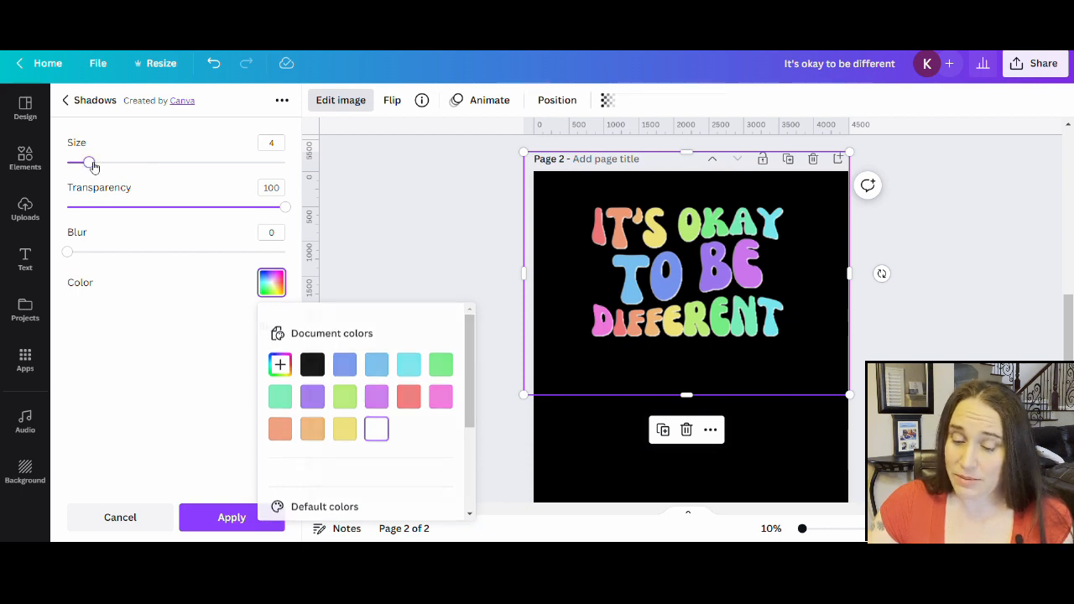
drag(92, 164, 320, 178)
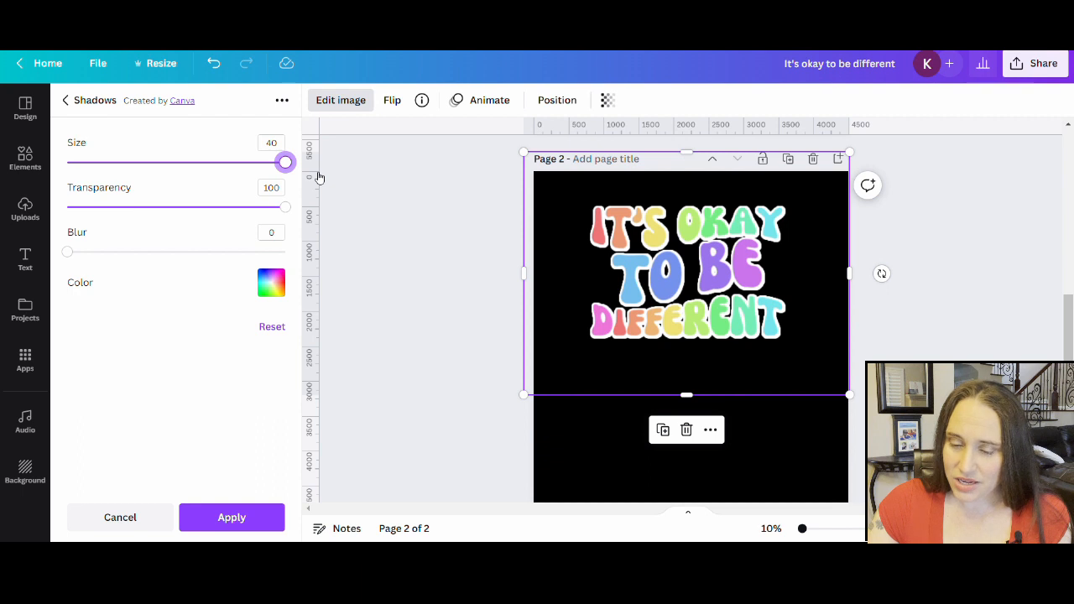
Reduce the white glow size on the warped lettering image to 5 and apply the shadow
drag(319, 178, 97, 170)
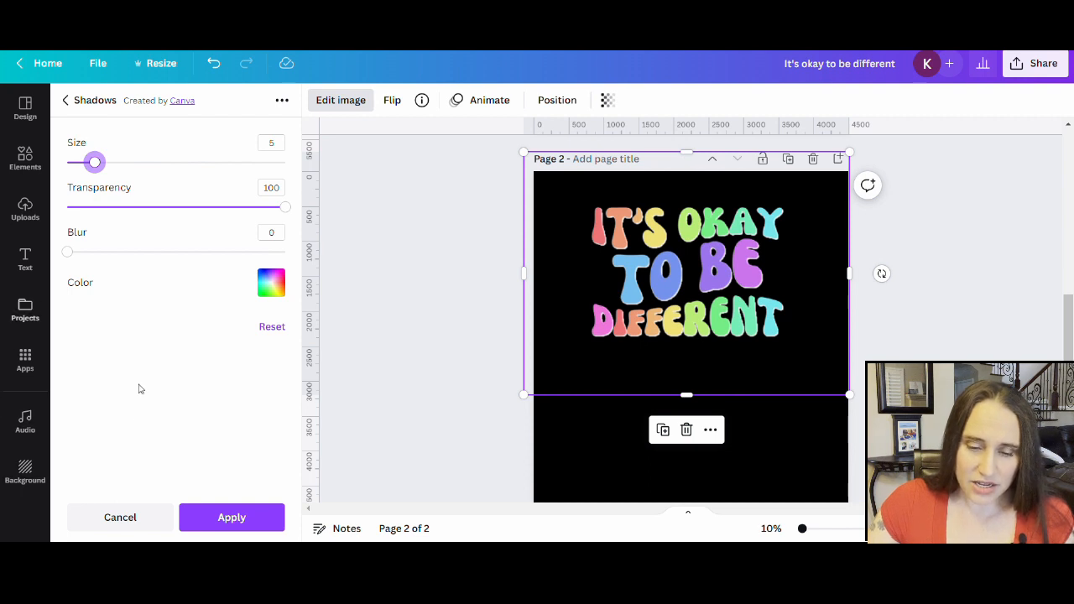
click(214, 520)
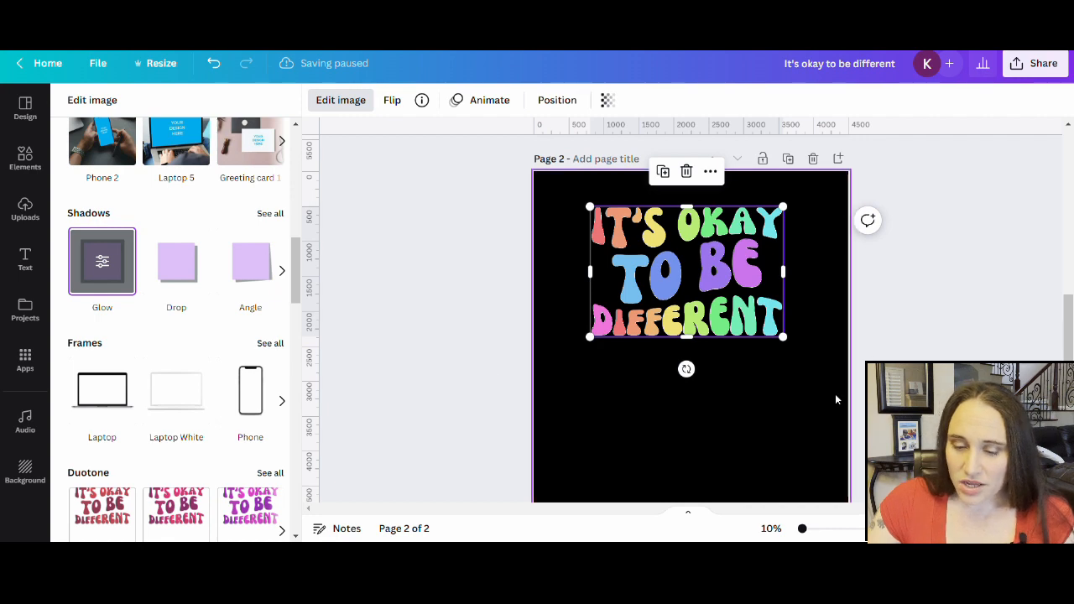
click(638, 431)
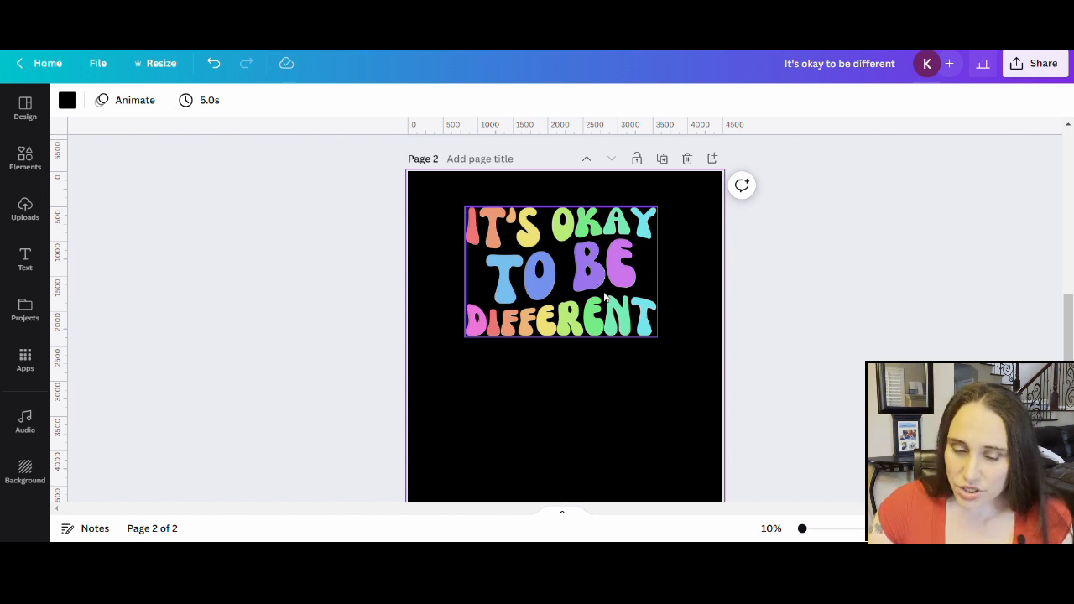
Enlarge the outlined lettering image to nearly the full width of page 2 and center it near the page's upper edge
click(655, 336)
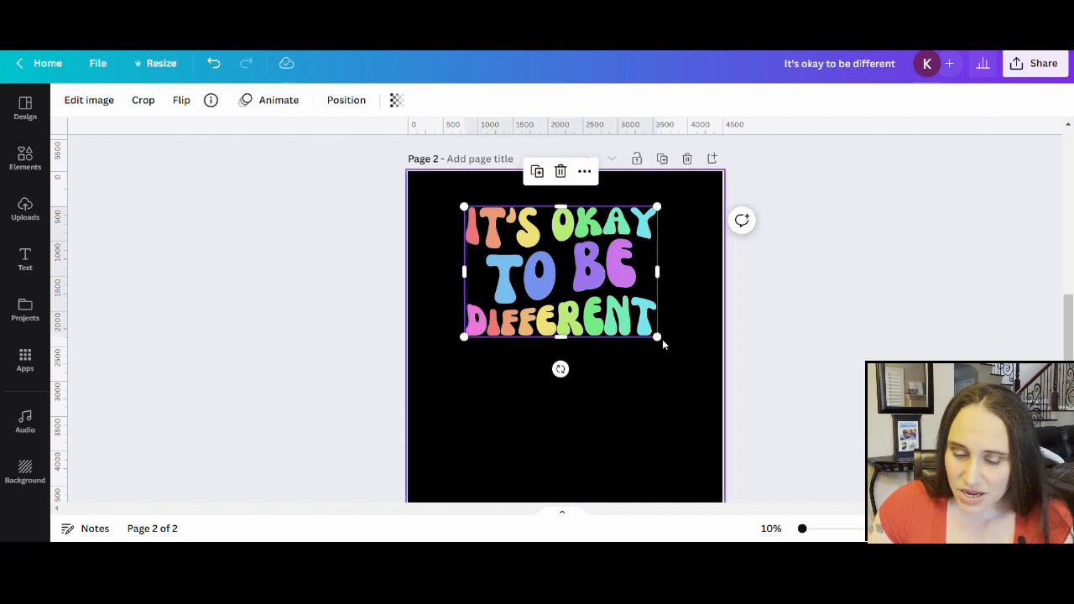
drag(669, 347, 736, 391)
drag(585, 338, 577, 334)
click(493, 409)
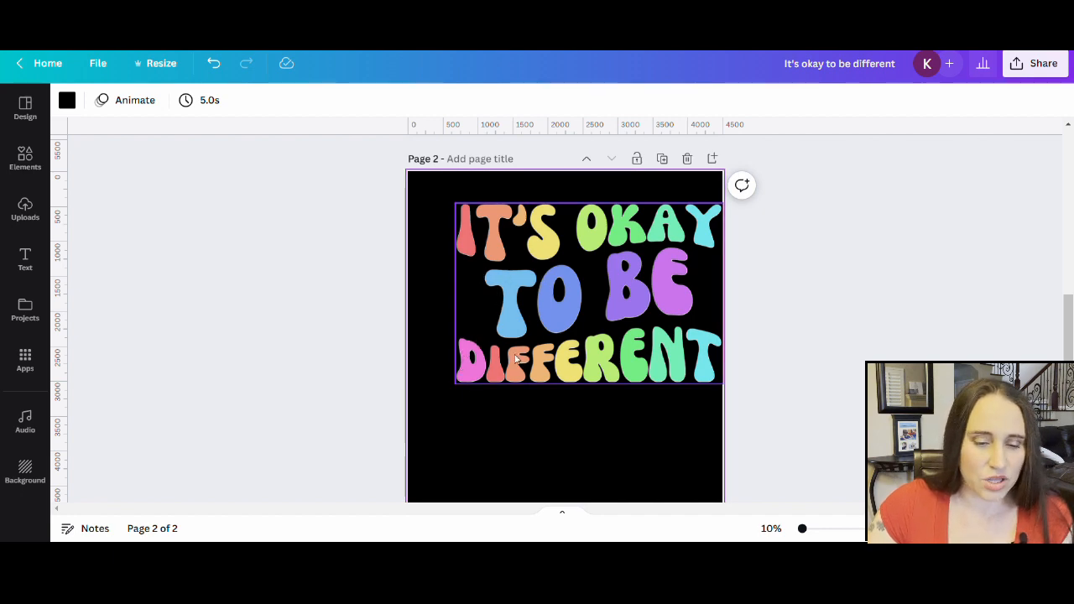
drag(573, 346, 561, 341)
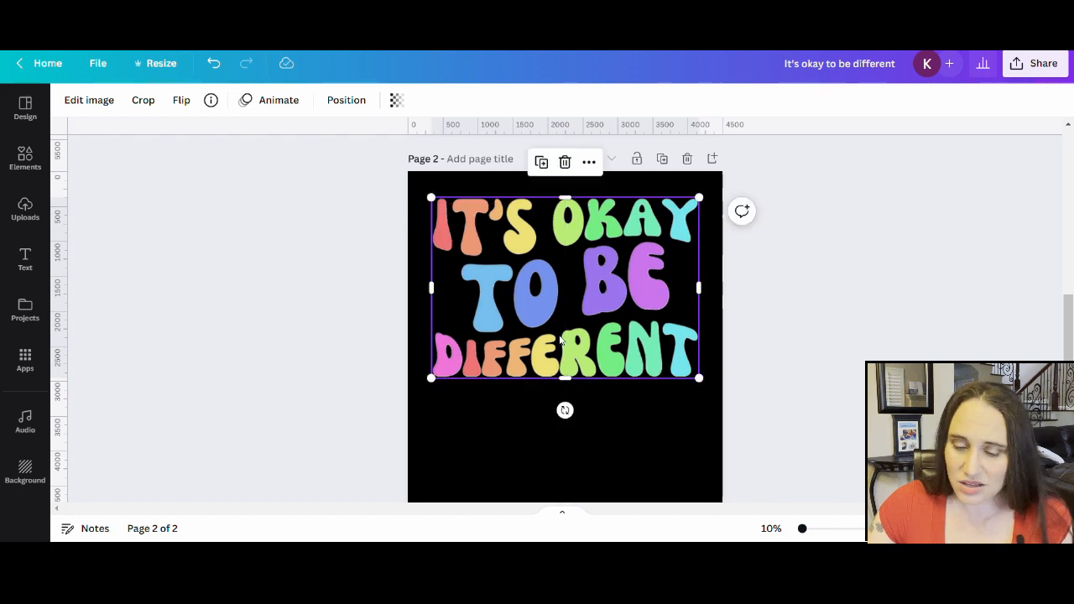
Add another Glow shadow to the enlarged lettering image, with blur 0 and transparency 100
click(88, 101)
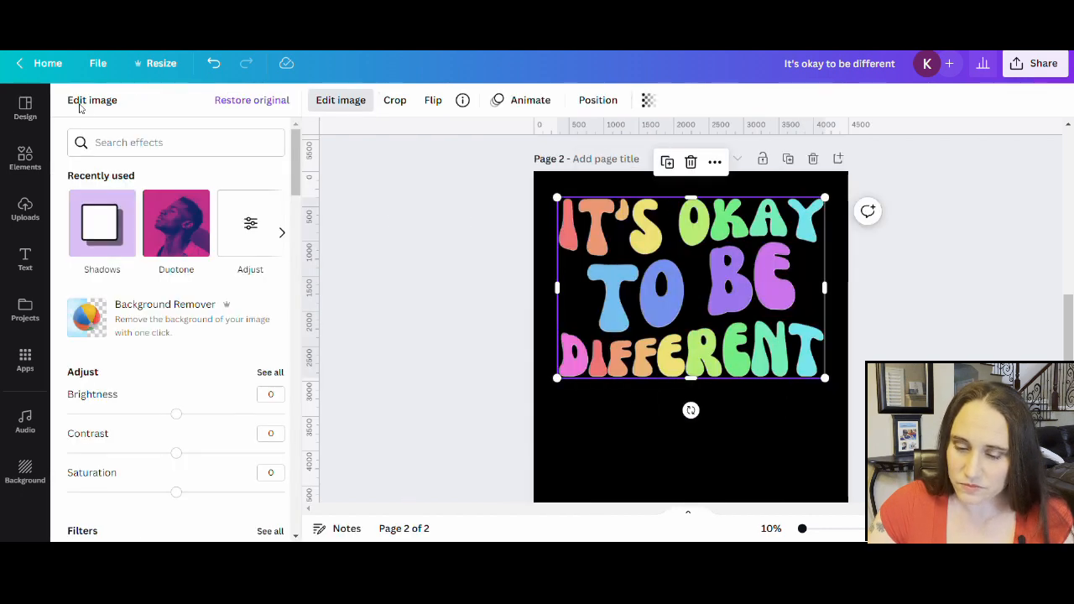
click(101, 238)
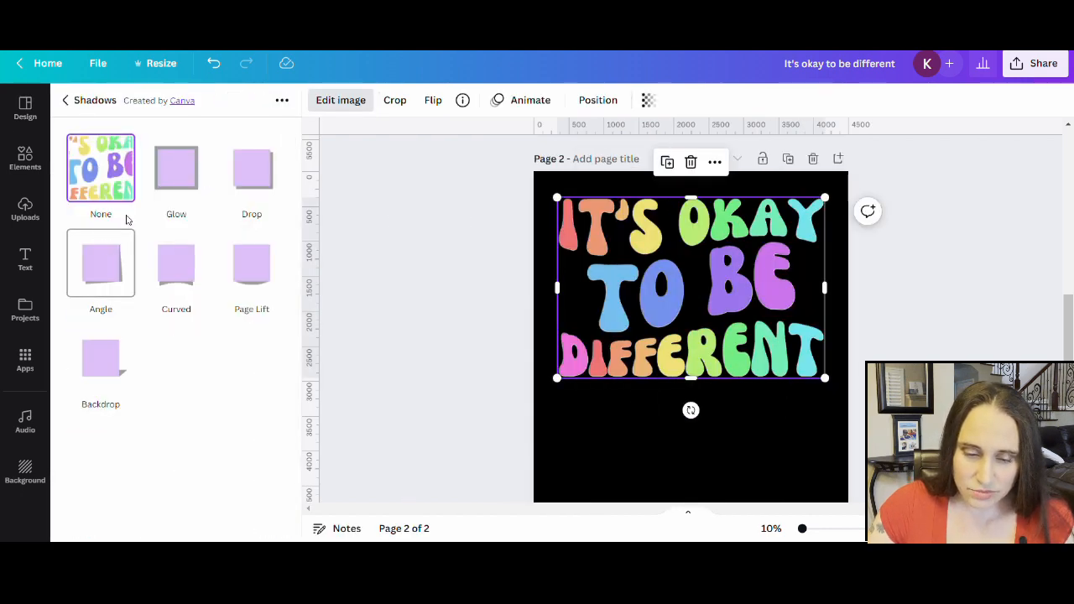
click(172, 180)
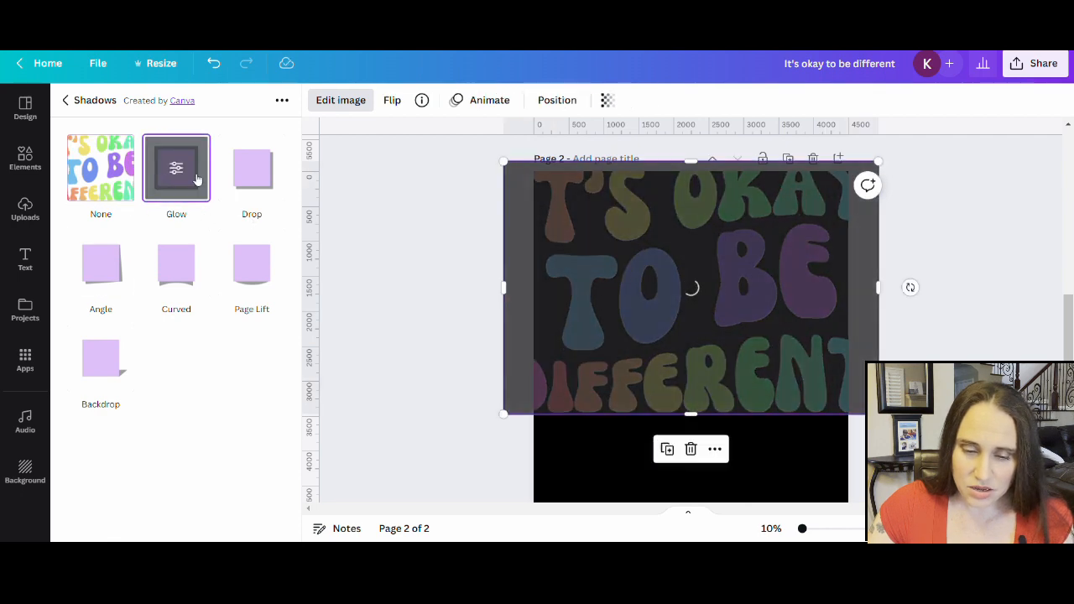
click(176, 172)
drag(115, 252, 17, 251)
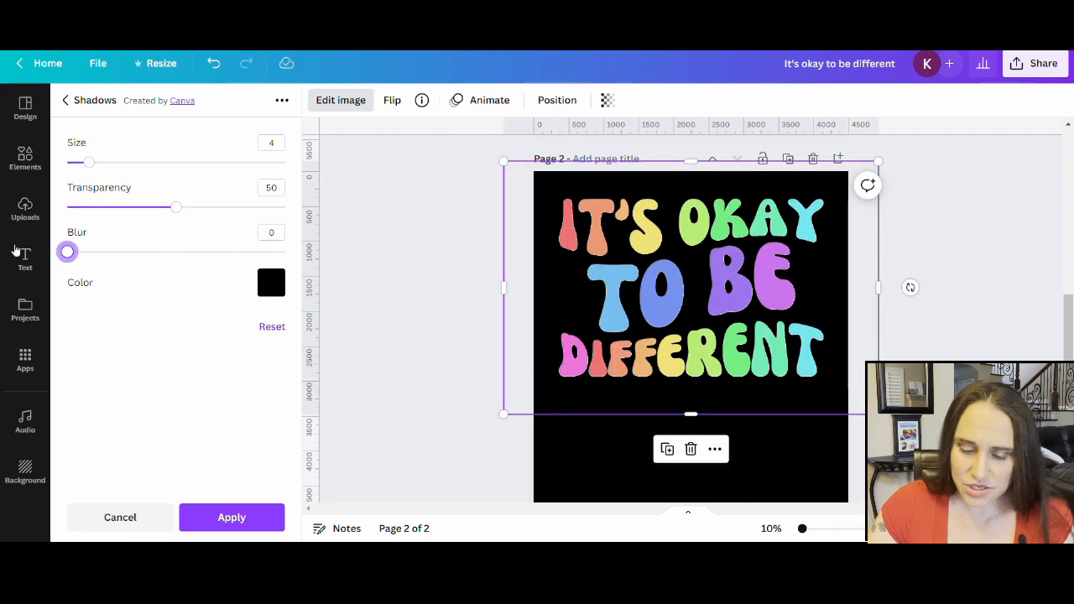
drag(190, 210, 286, 207)
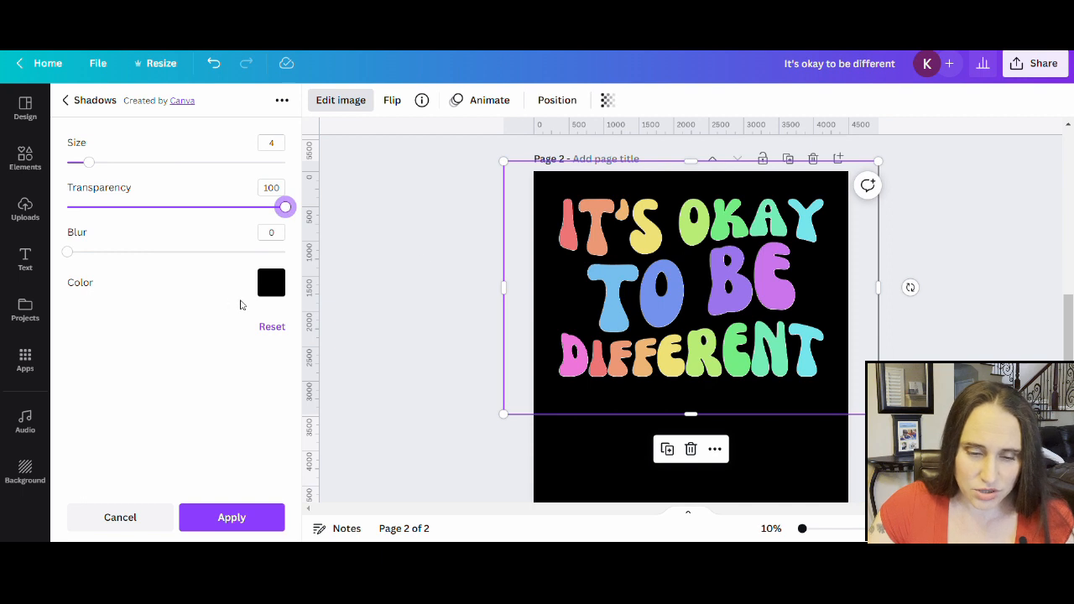
Set the new glow's color to white and its size to 5, and apply it
click(282, 290)
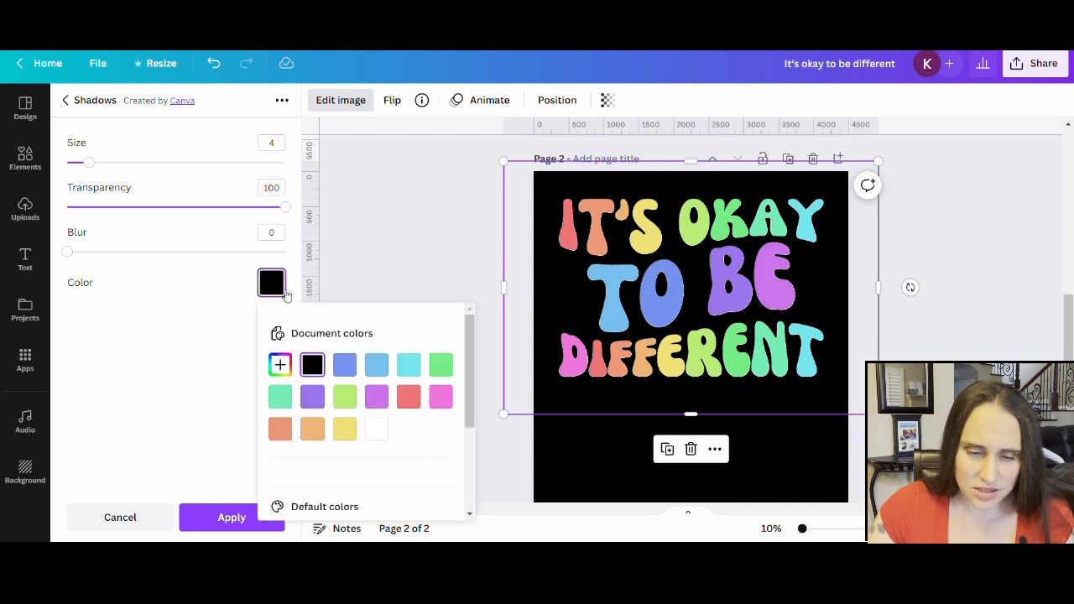
click(377, 430)
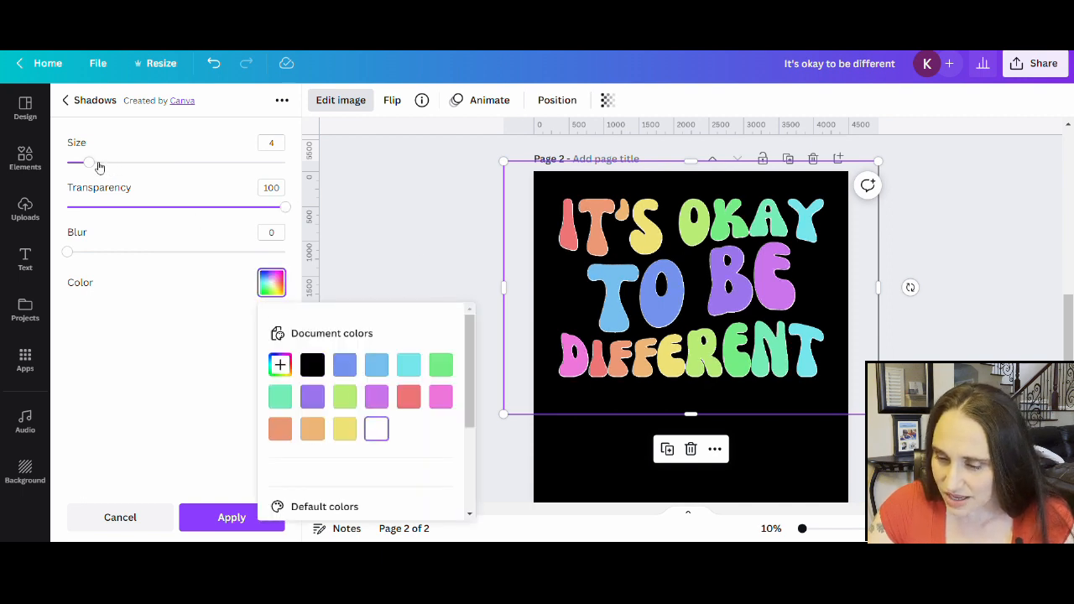
drag(89, 162, 96, 164)
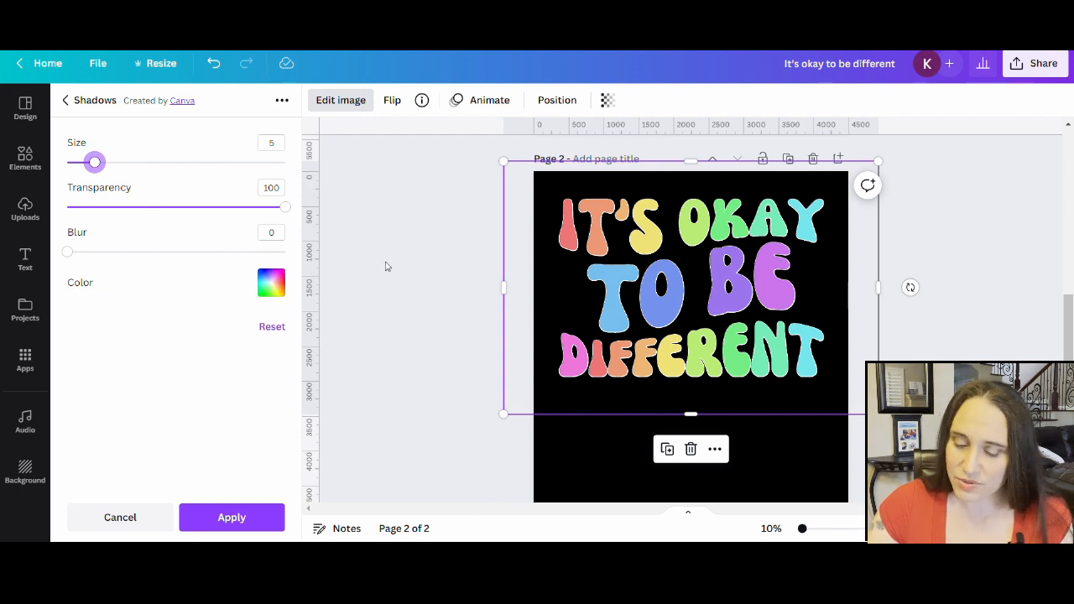
click(242, 523)
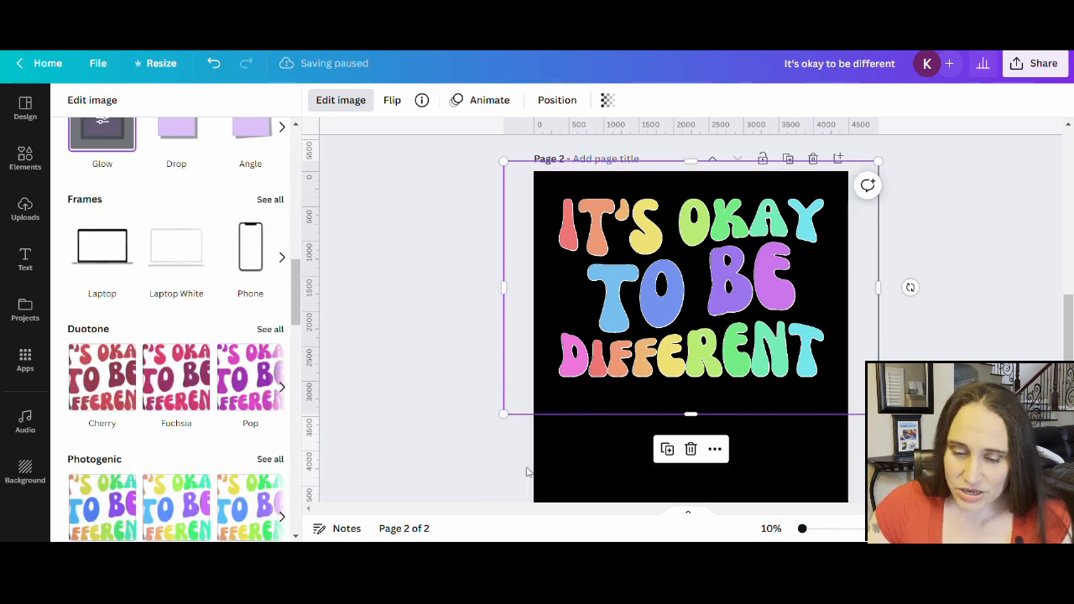
click(580, 468)
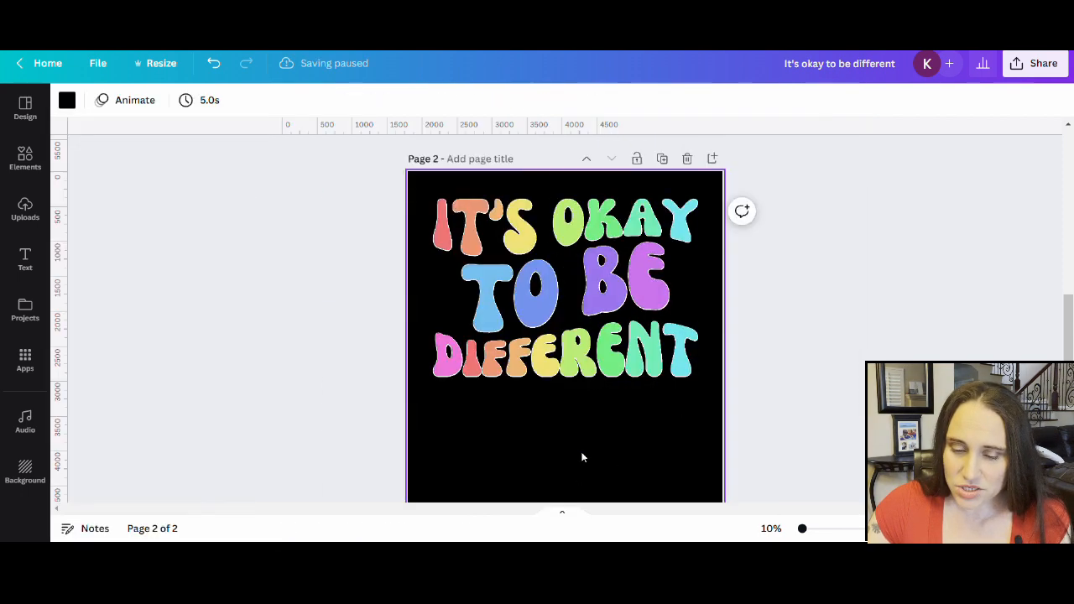
Add a Drop shadow to the outlined lettering image on page 2 and open its settings
click(471, 225)
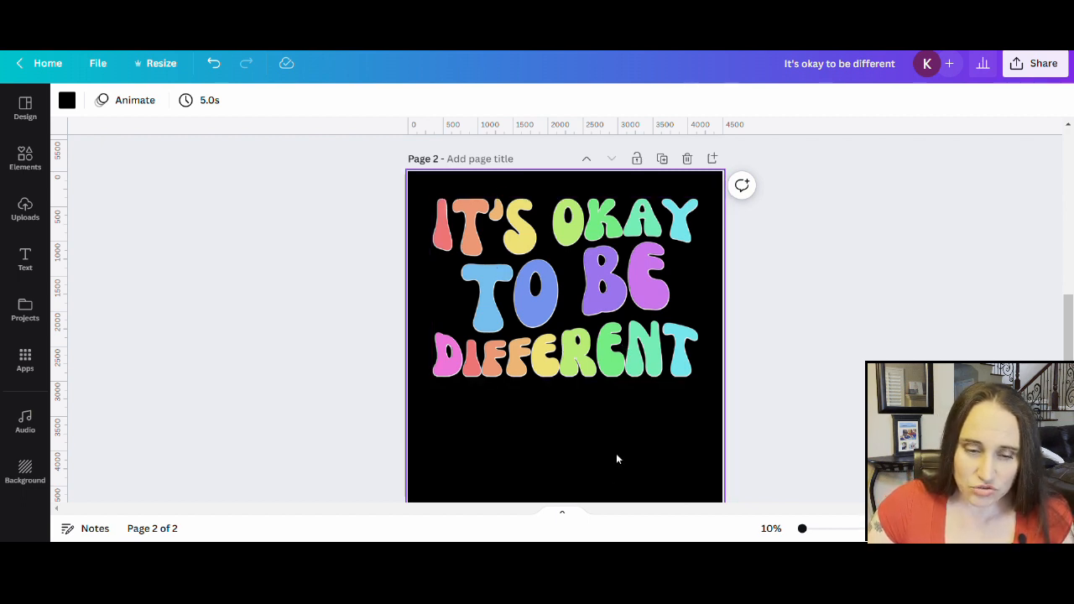
click(493, 256)
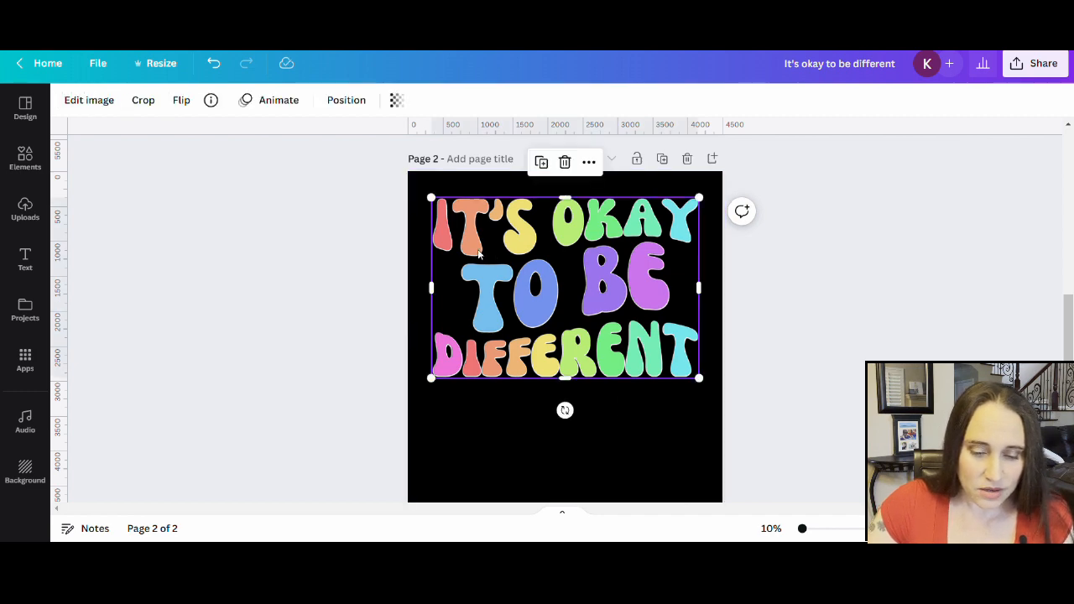
click(101, 102)
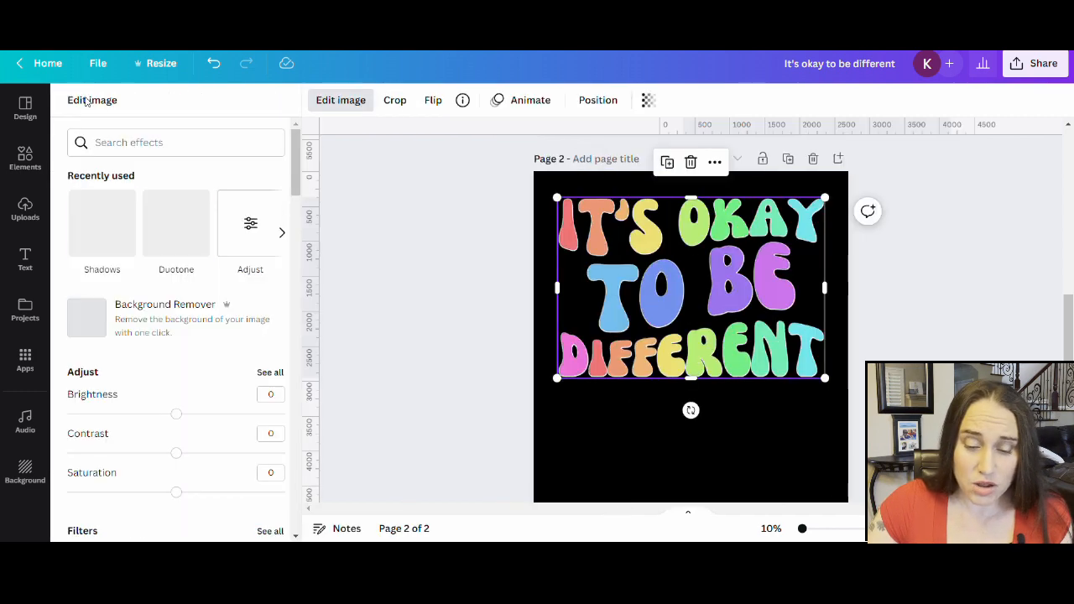
click(130, 214)
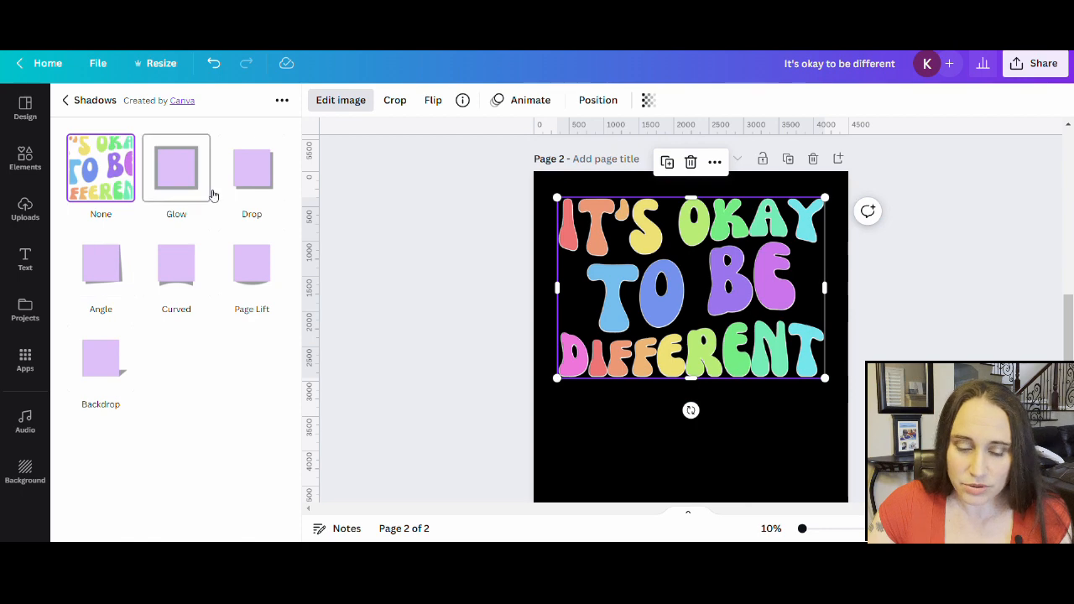
click(272, 180)
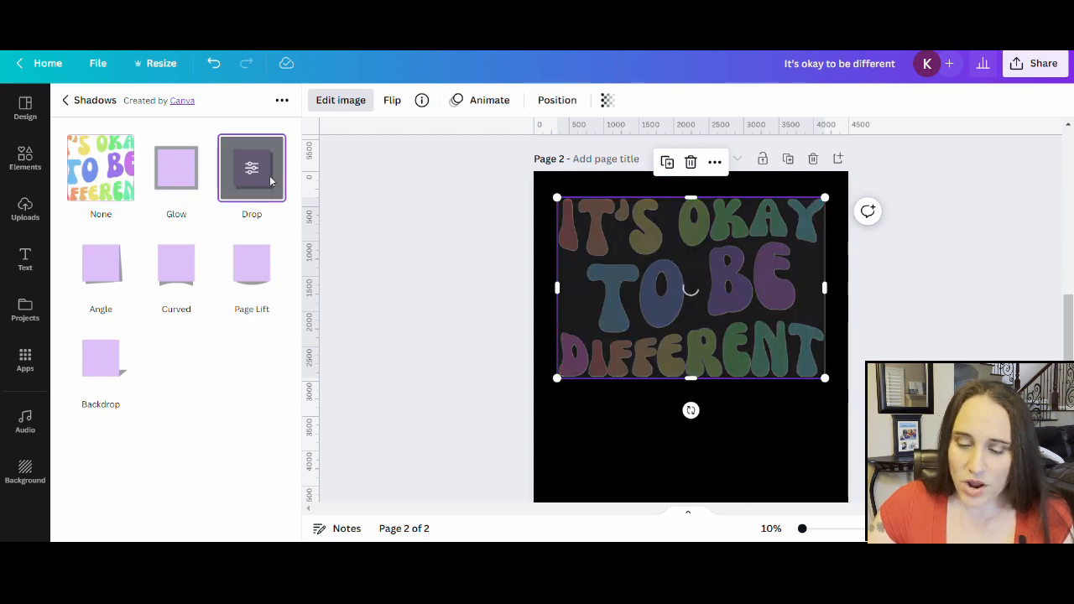
click(248, 172)
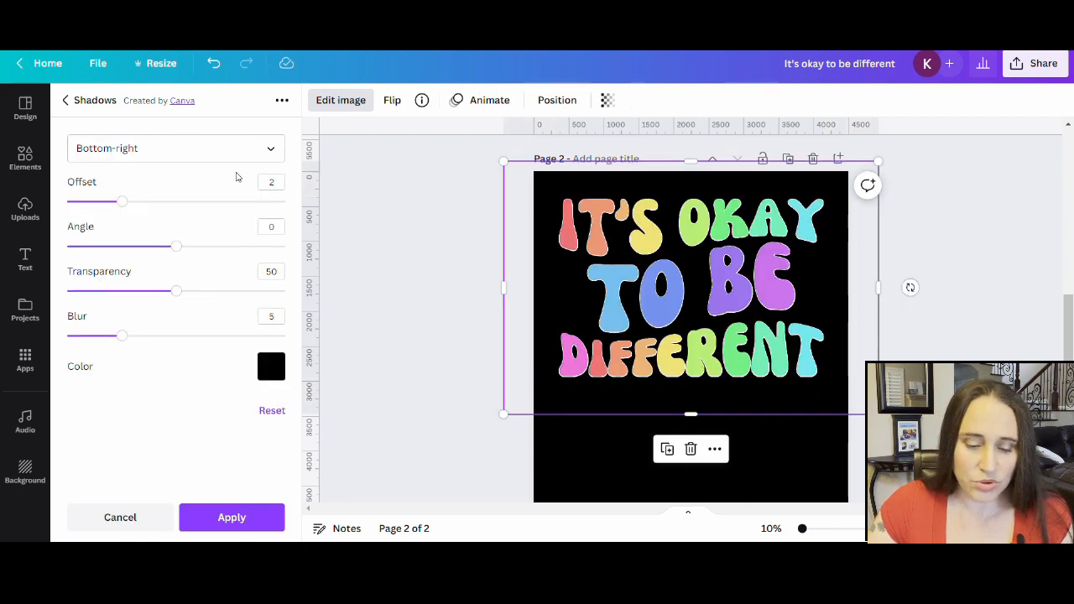
Review the drop shadow directions, keep Bottom-right, and set the transparency to 100 and the blur to 0
click(103, 148)
scroll(150, 290, down, 1)
scroll(150, 289, down, 1)
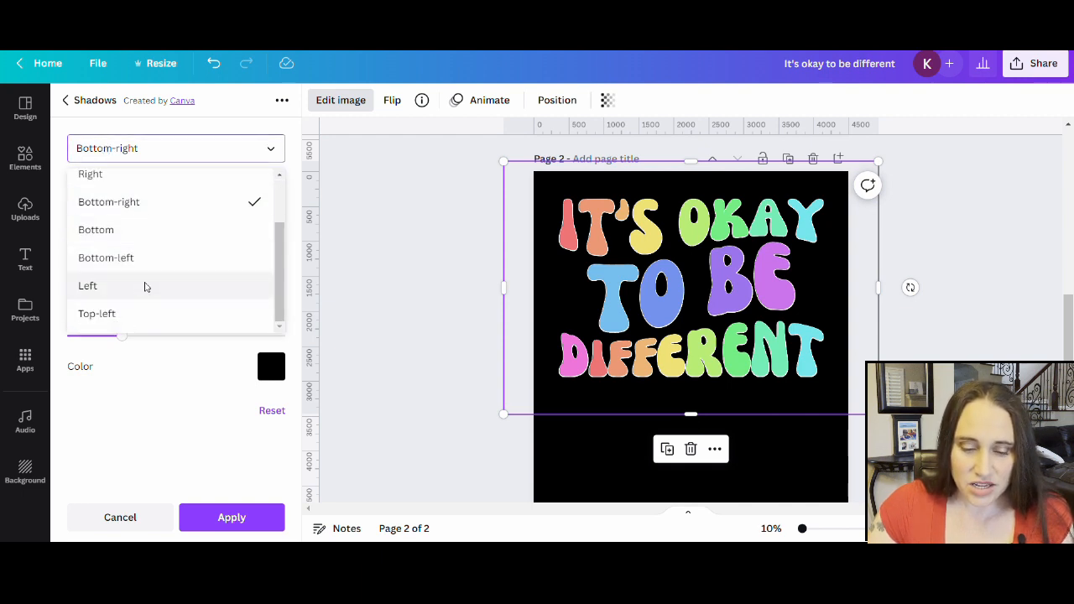
click(206, 145)
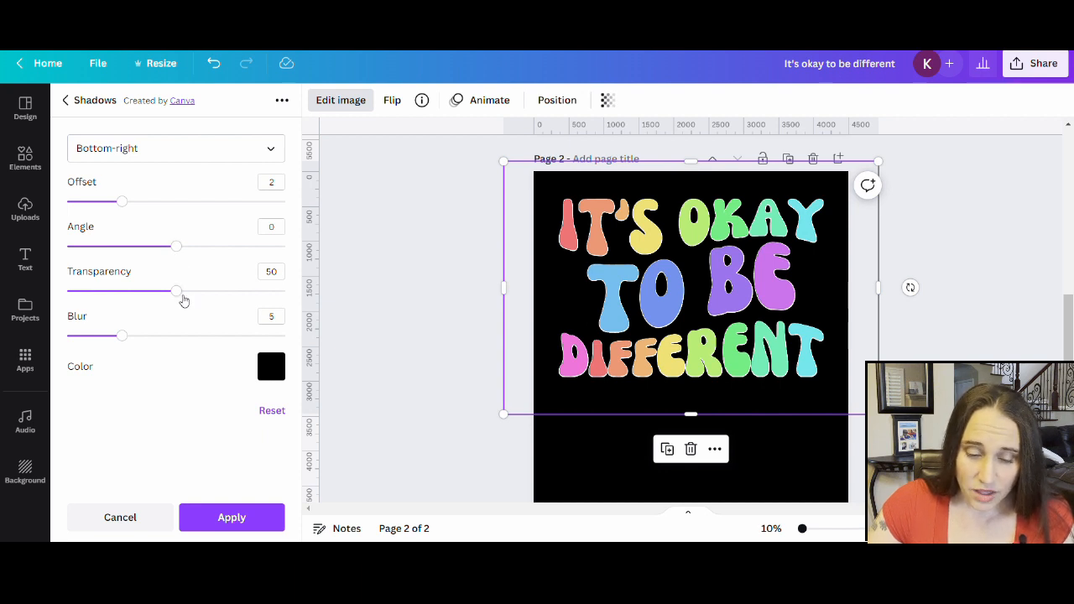
drag(179, 294, 310, 299)
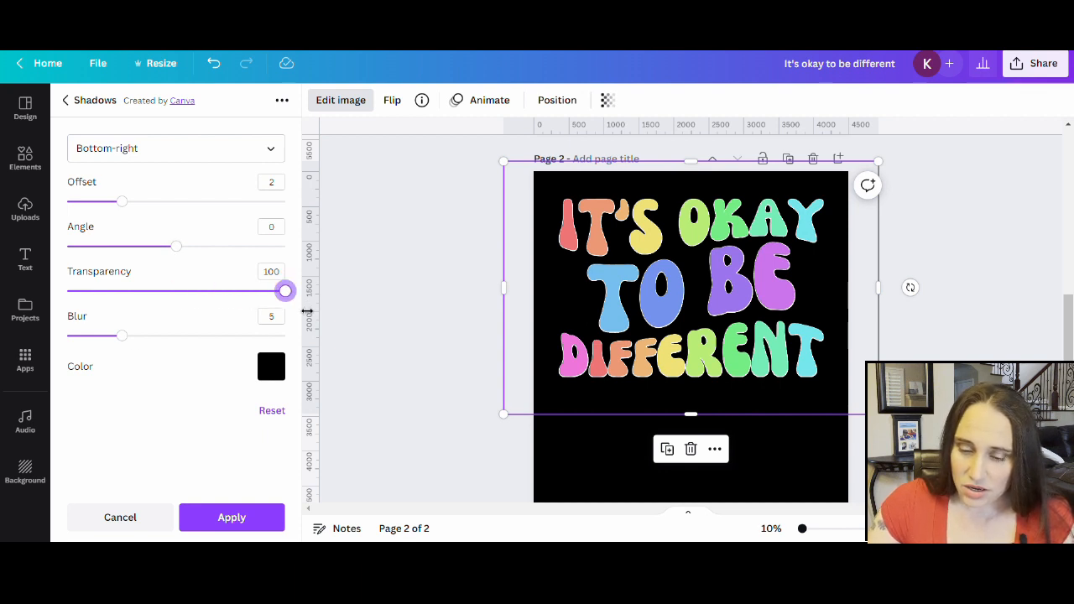
drag(123, 335, 25, 352)
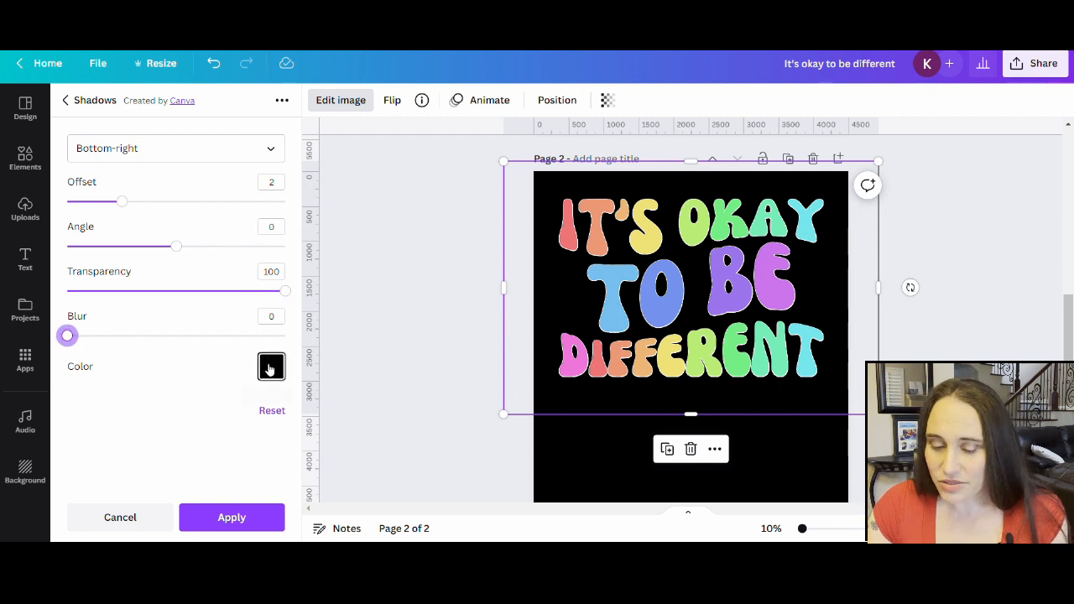
Try white and light gray #BDBDBD for the drop shadow, settle on dark gray #626262, and close the shadow settings
click(269, 368)
click(378, 257)
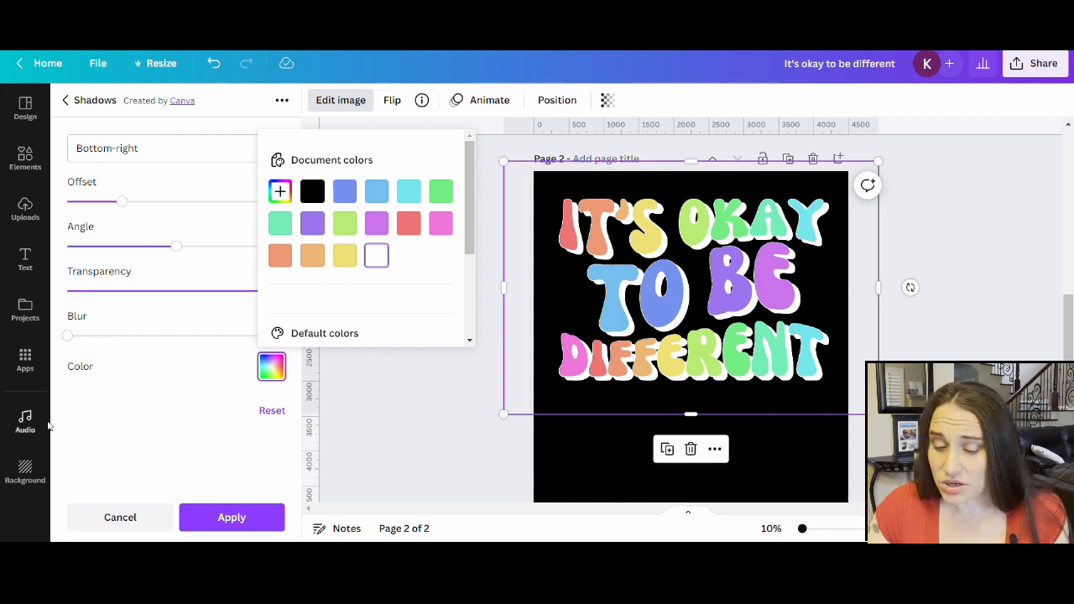
click(290, 192)
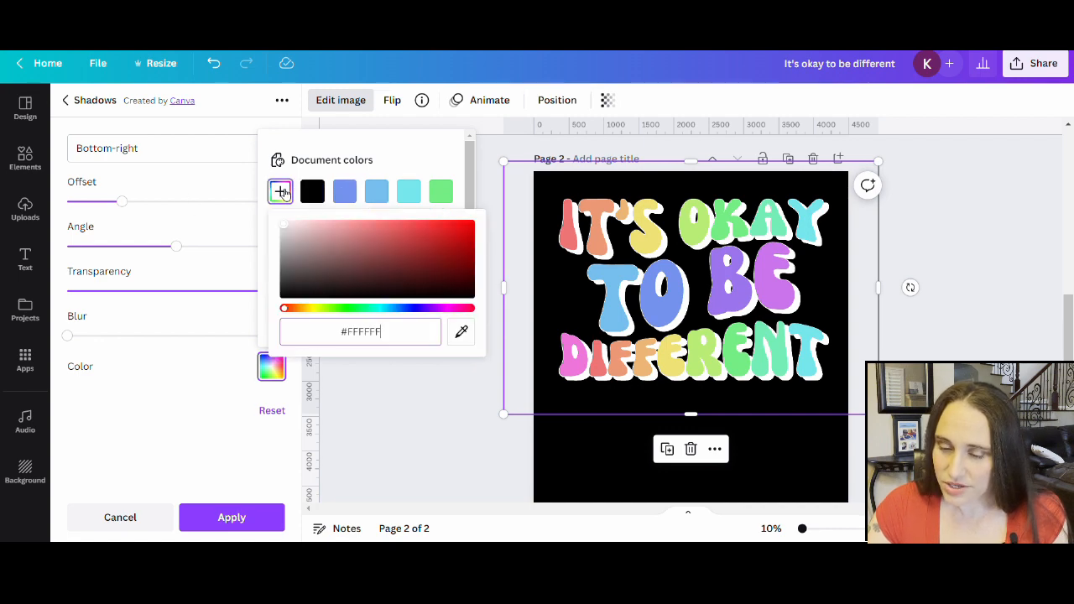
click(283, 240)
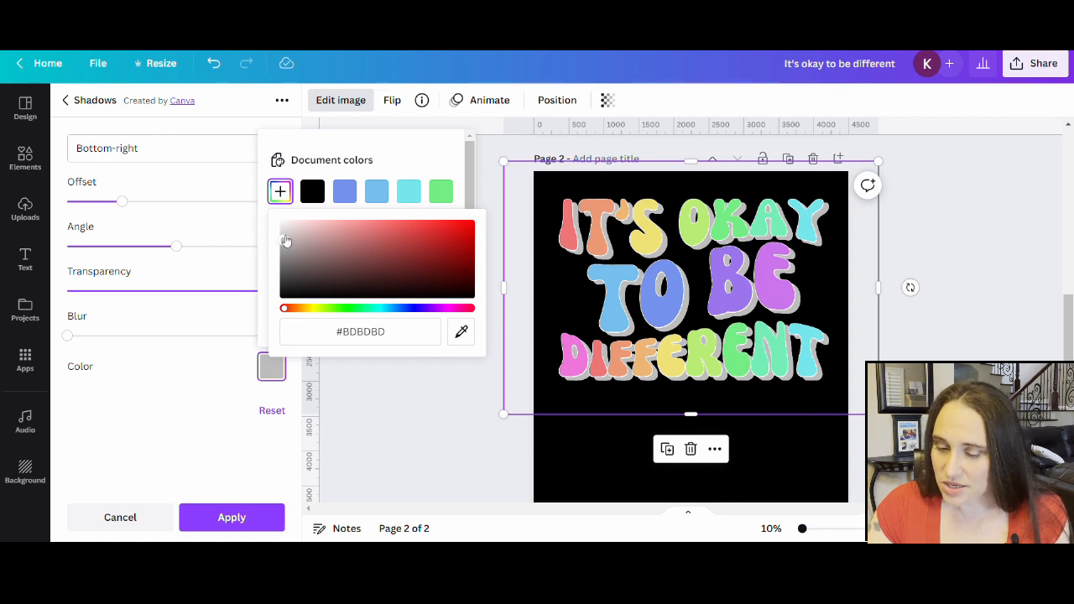
drag(284, 240, 260, 272)
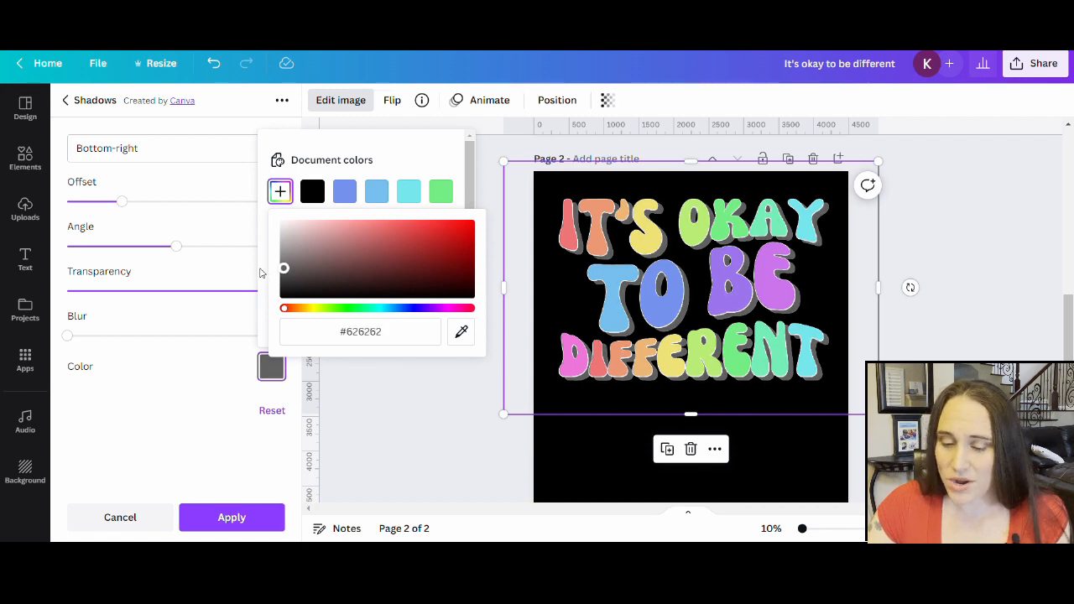
click(581, 472)
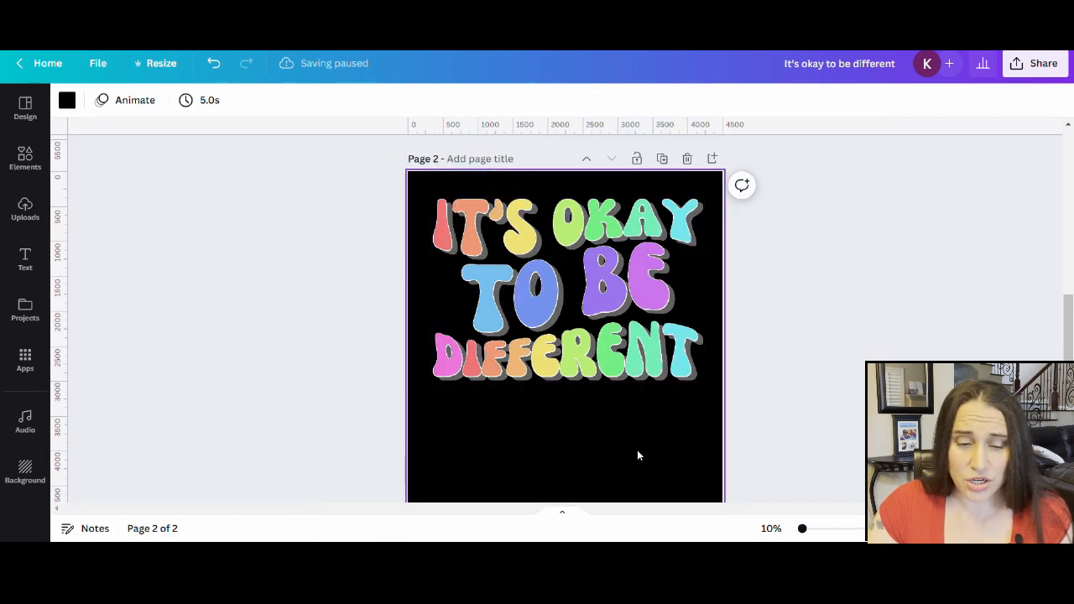
Change the background color of page 2 to white
click(217, 345)
click(528, 496)
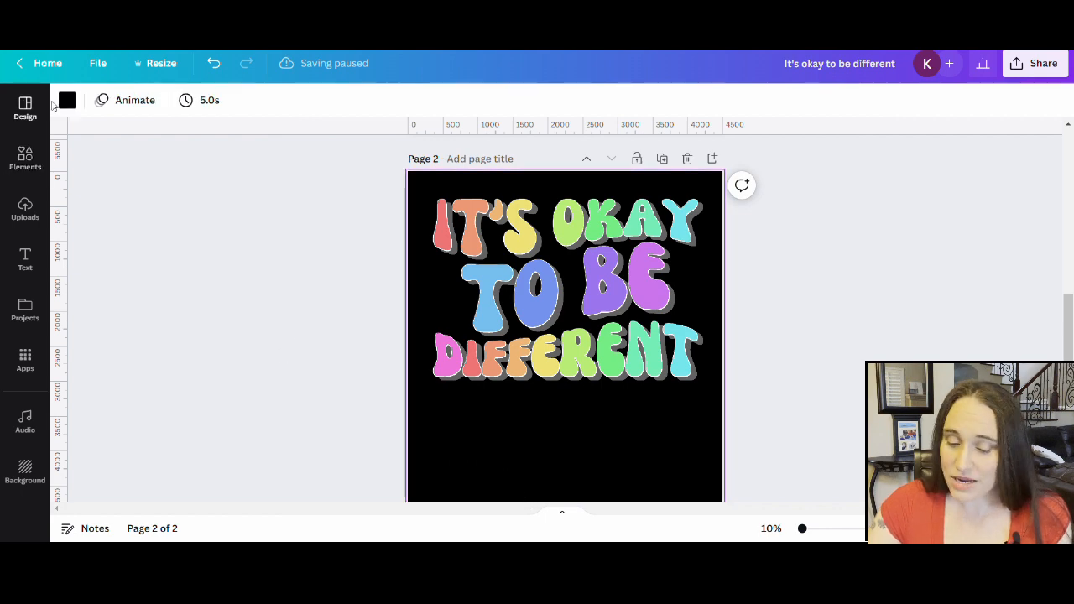
click(67, 101)
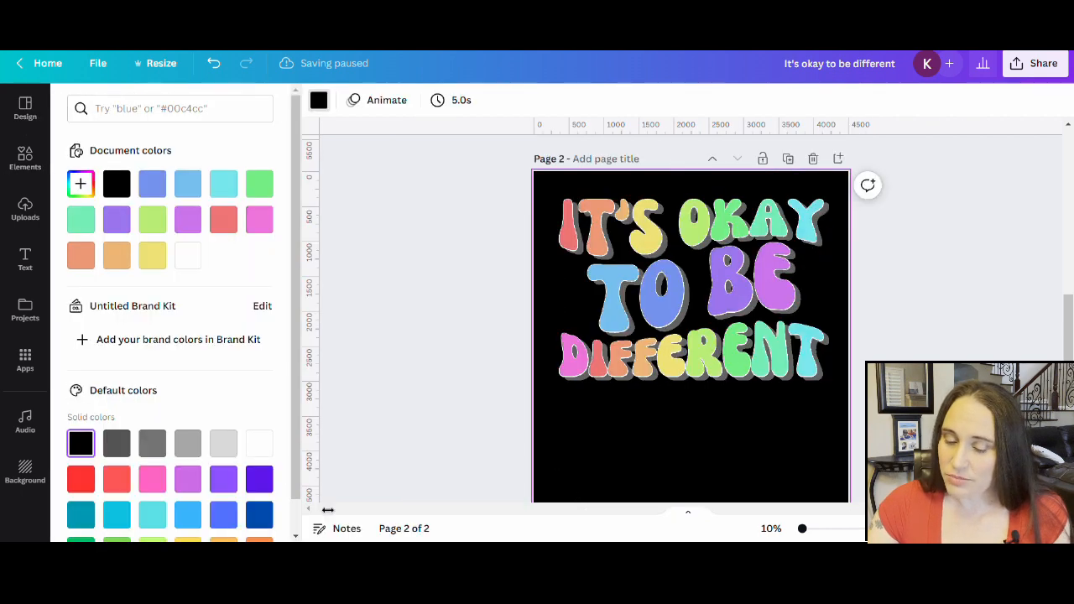
click(258, 444)
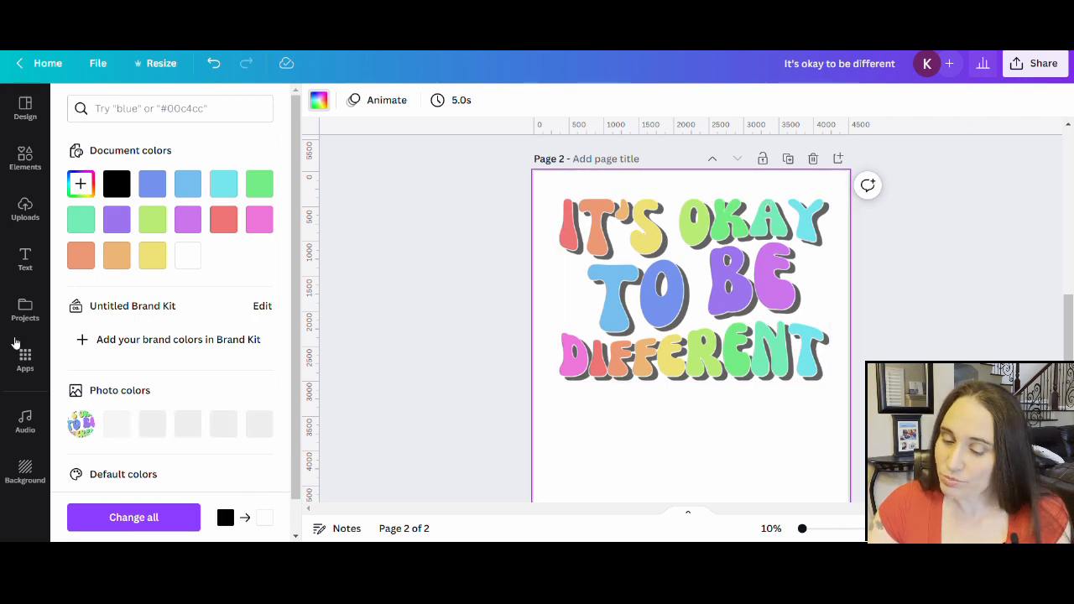
scroll(171, 365, down, 2)
scroll(202, 394, down, 1)
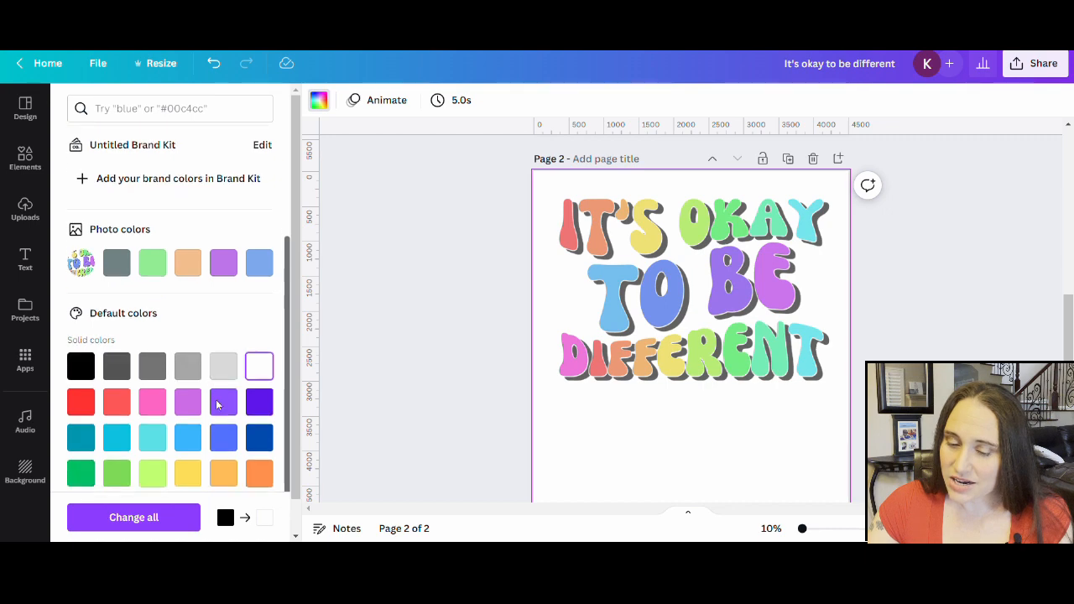
Try purple and green as the page 2 background, settle on black, and close the color choices
click(226, 388)
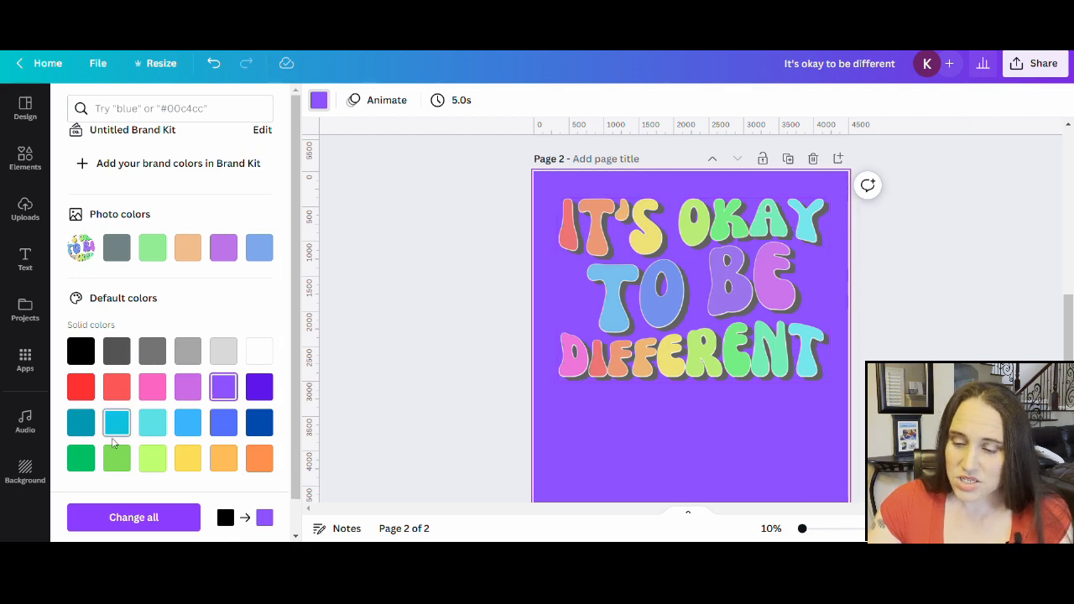
click(79, 458)
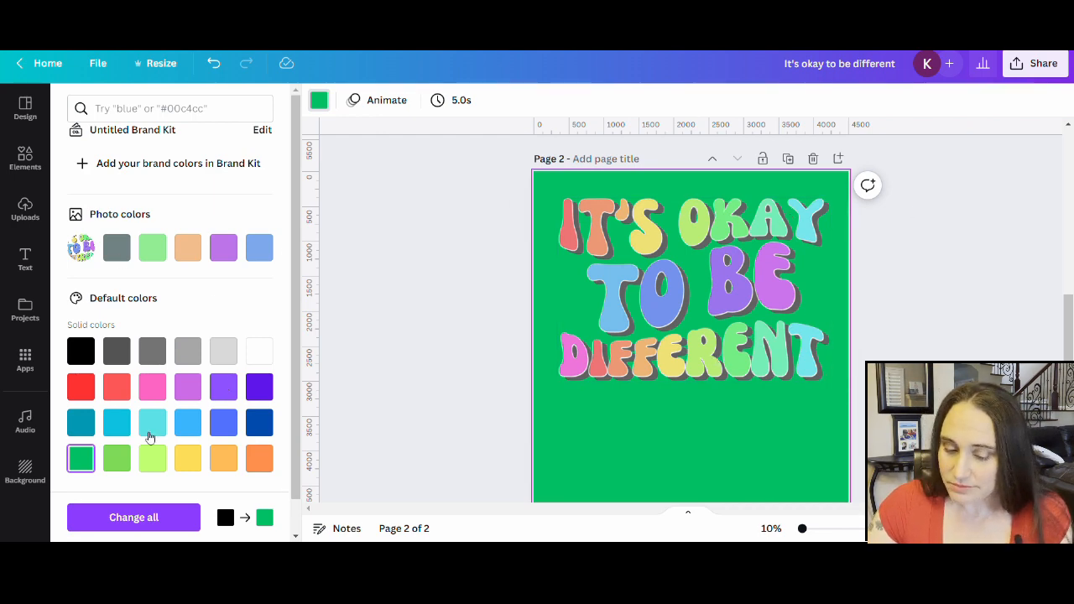
click(82, 351)
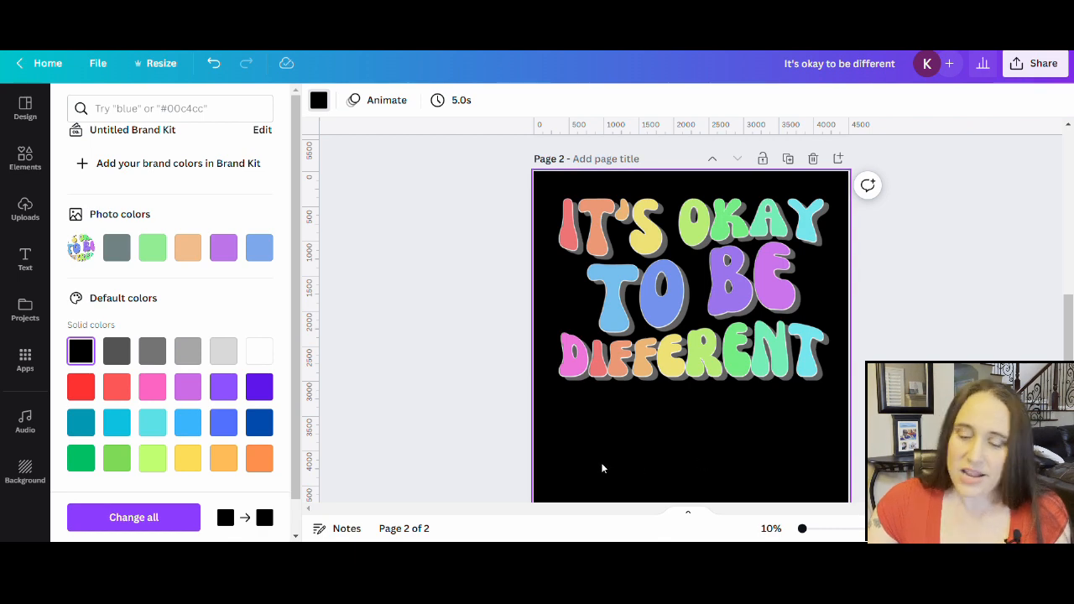
click(513, 450)
click(466, 425)
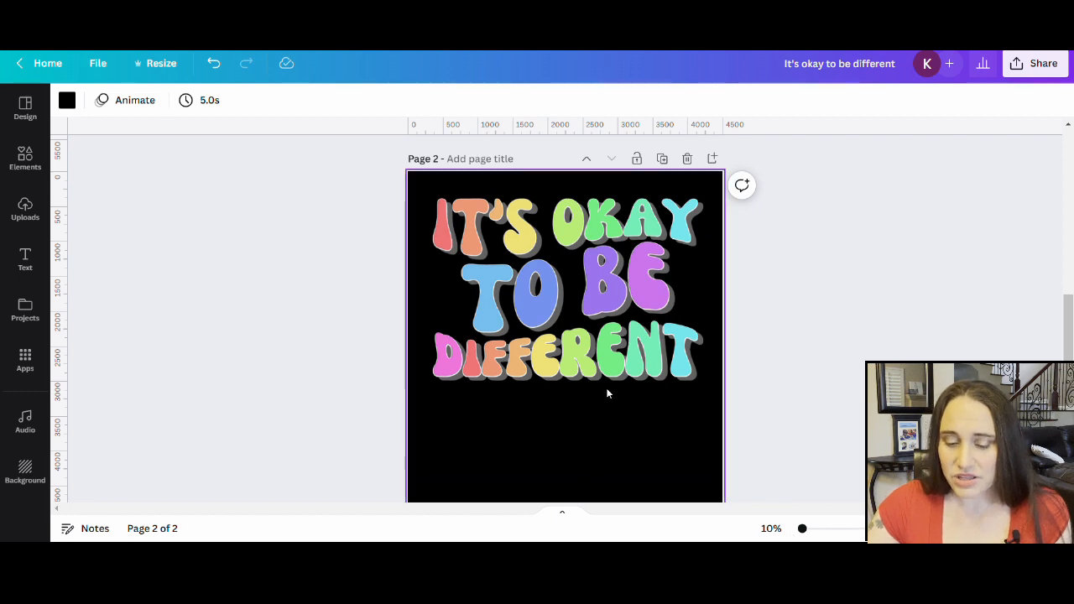
click(587, 418)
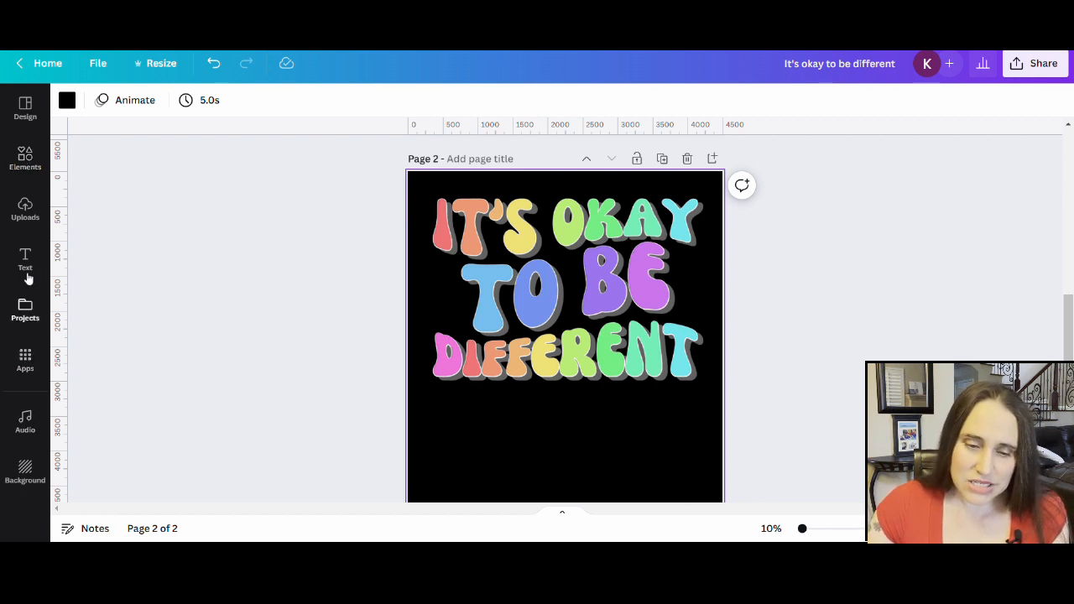
Search the elements for "rainbow" and show all matching graphics
click(36, 171)
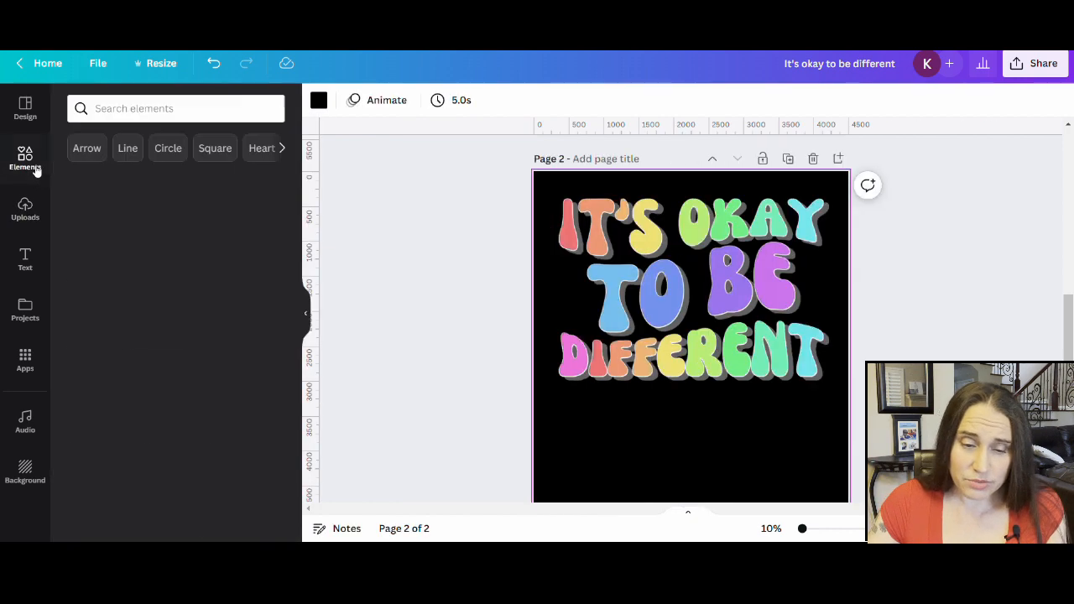
click(212, 110)
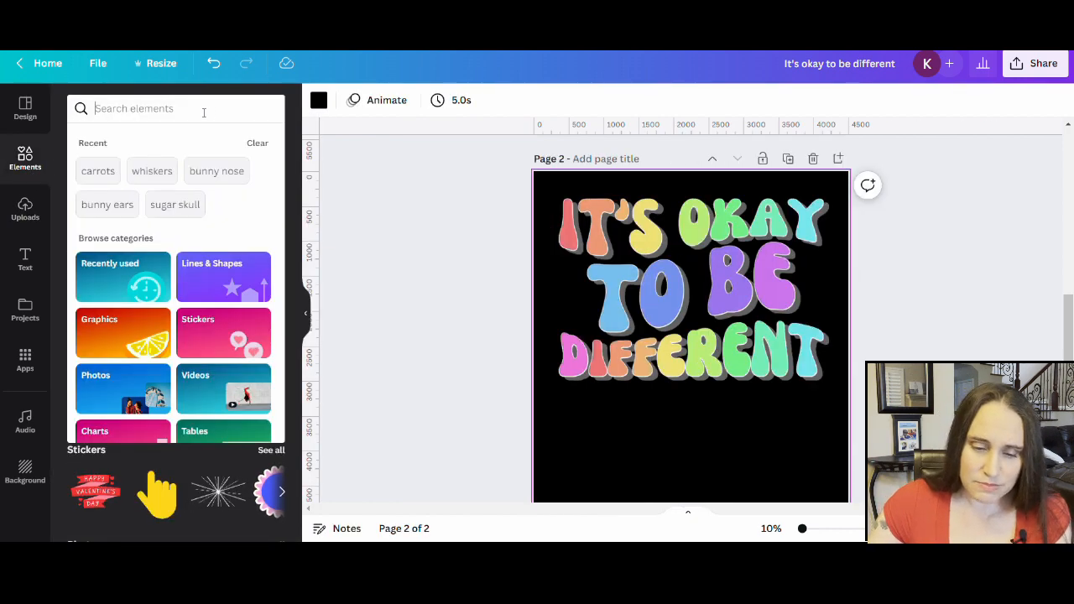
text(rainbow)
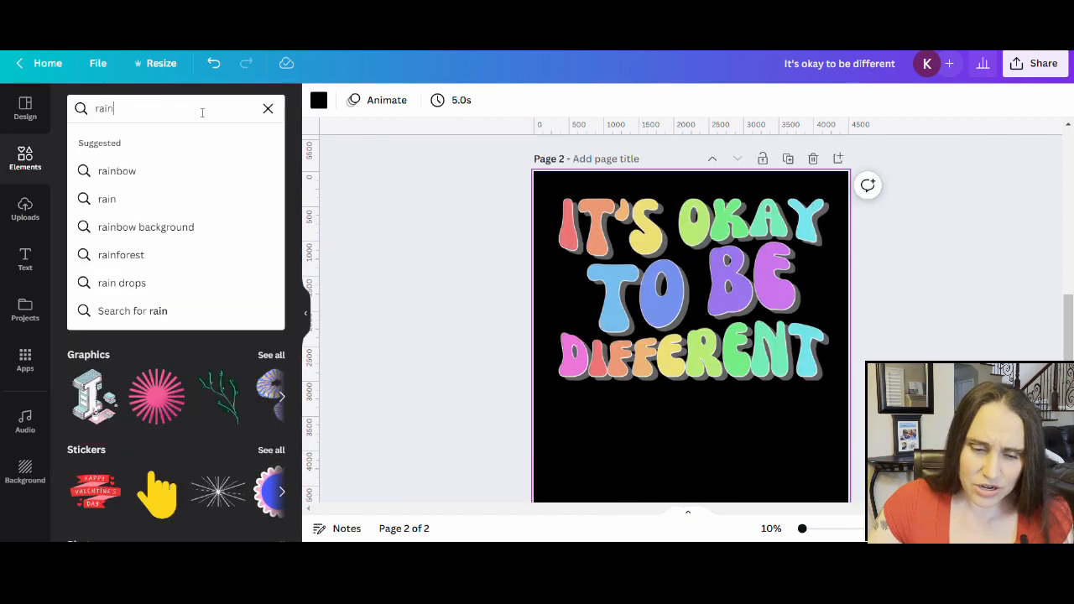
key(Return)
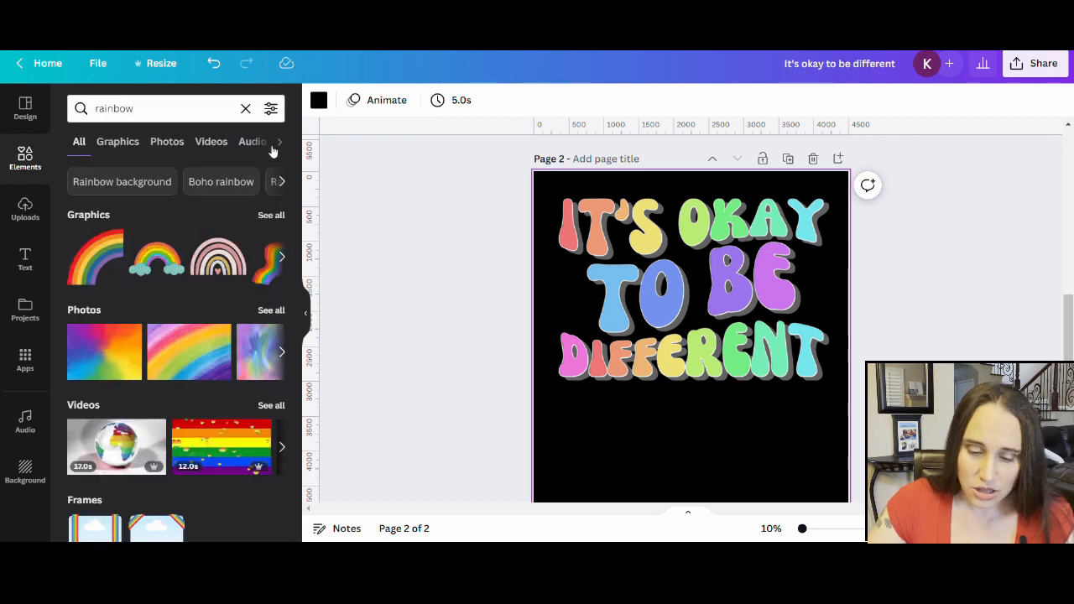
click(273, 215)
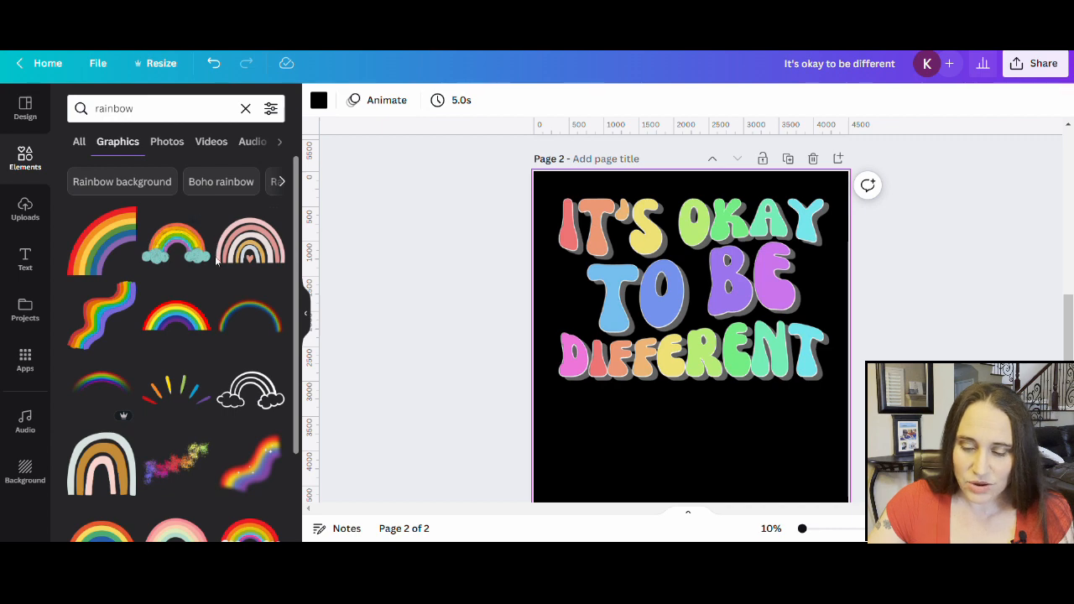
Try the rainbow graphic with plain white clouds, enlarged and centered over the lettering, and remove it
scroll(231, 243, down, 1)
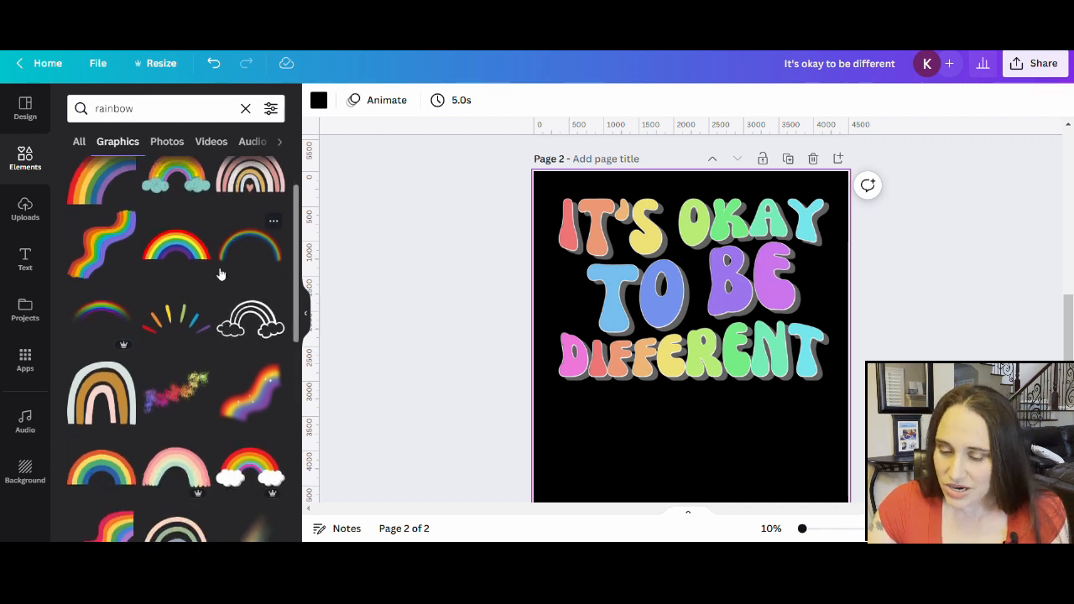
scroll(218, 271, down, 1)
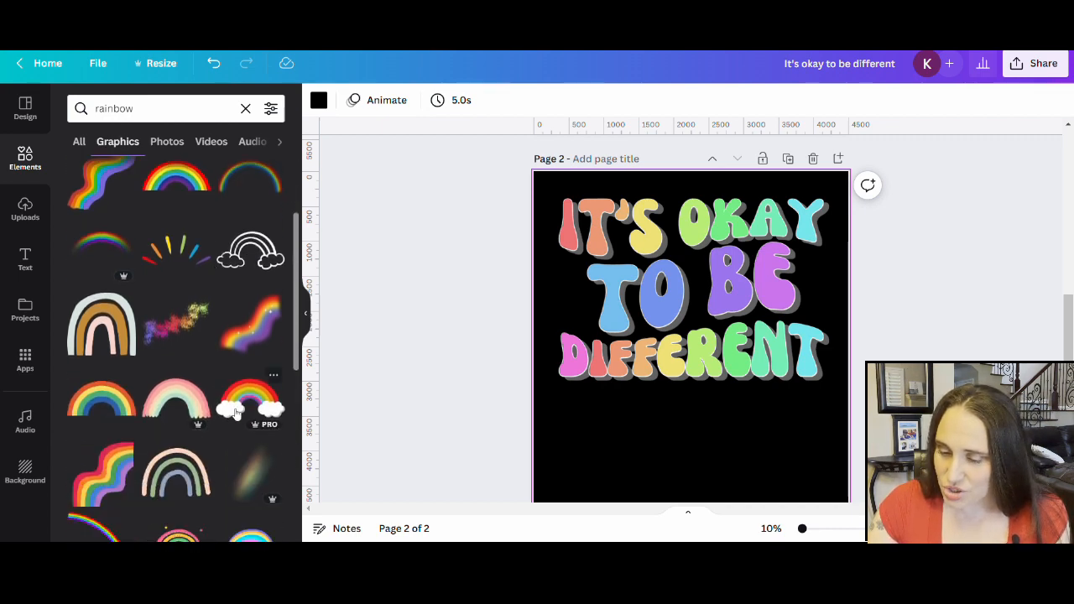
click(235, 412)
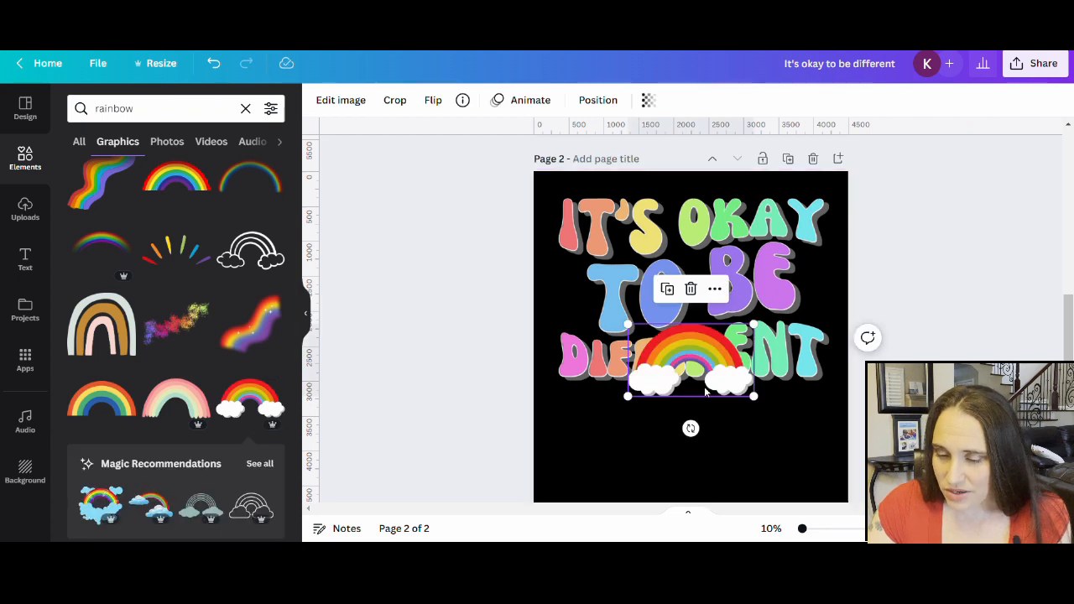
drag(754, 325, 913, 234)
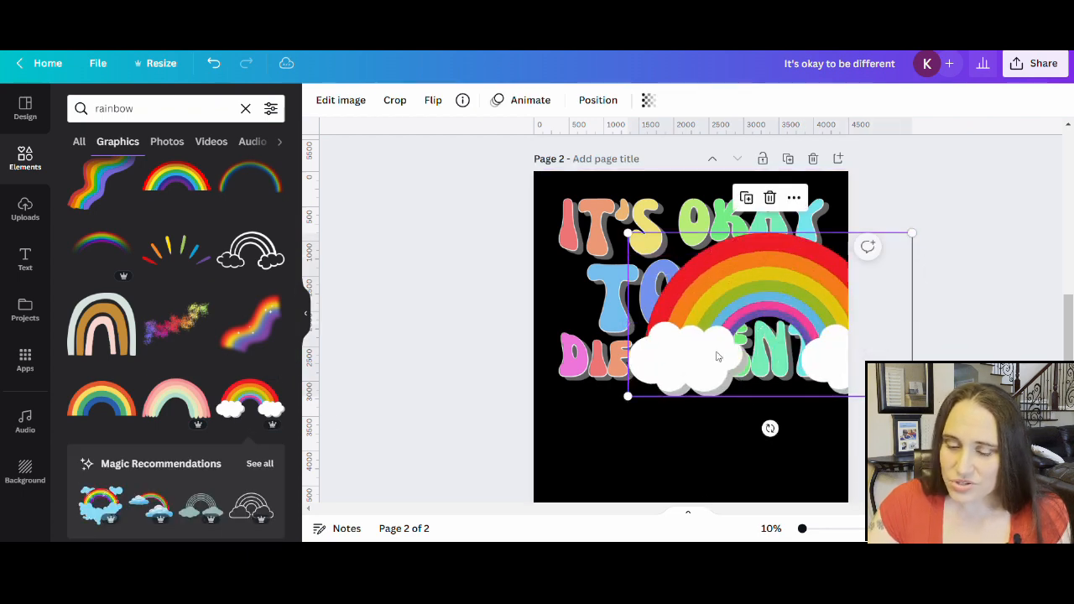
drag(651, 346, 610, 342)
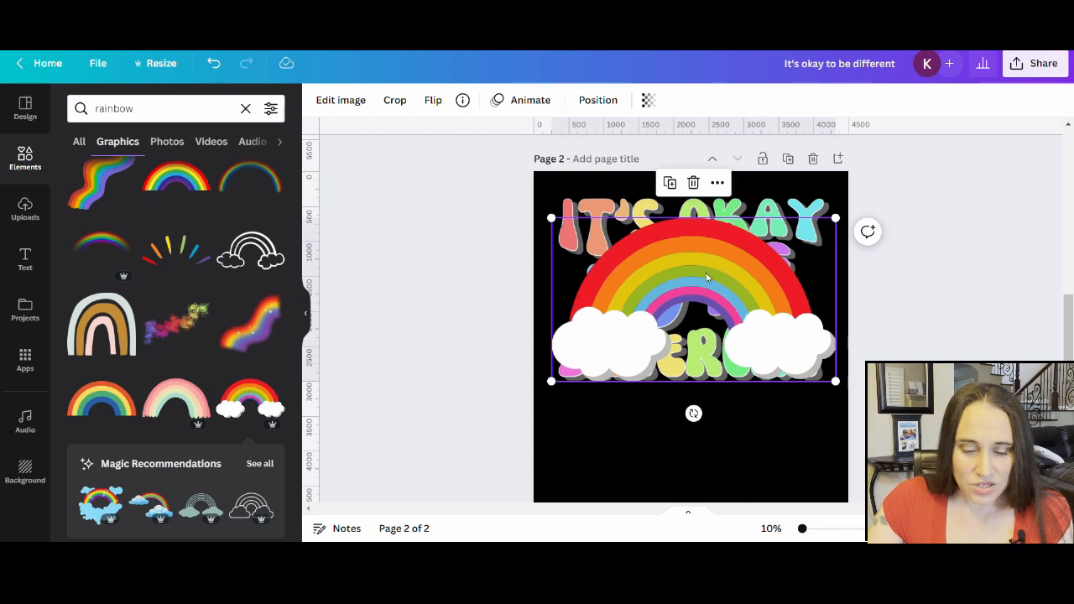
drag(730, 311, 147, 292)
Try the cloudless rainbow in red, yellow, green and blue on the page, and delete it
scroll(147, 292, down, 2)
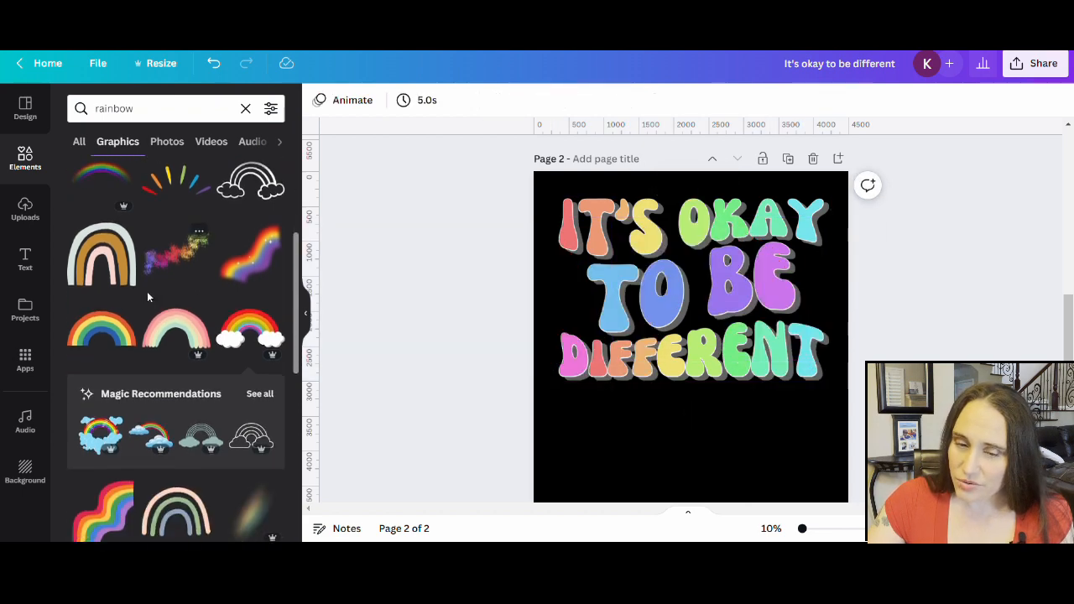
click(103, 335)
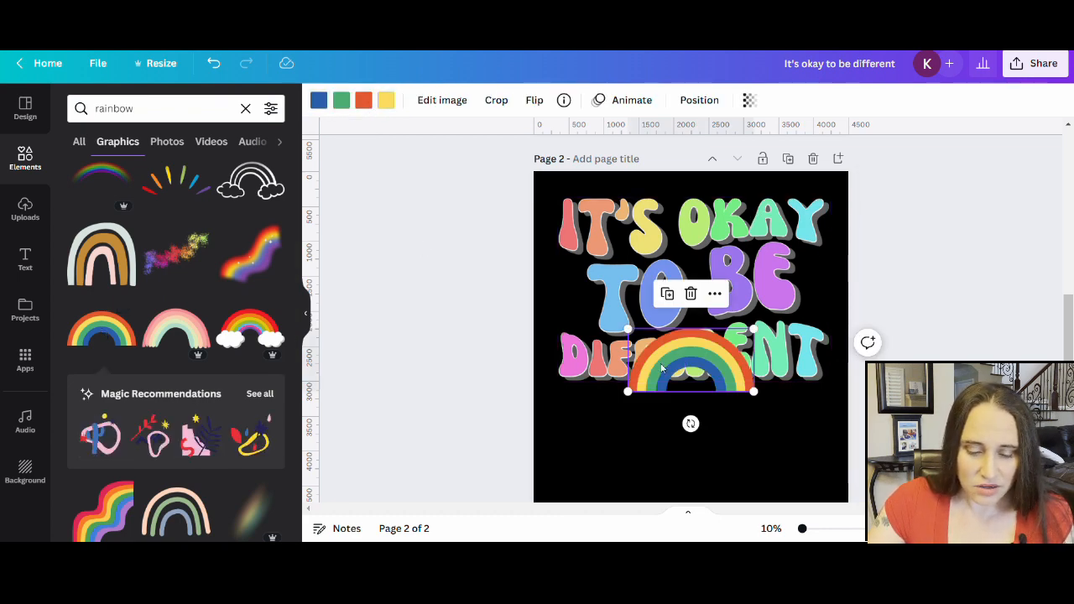
key(Delete)
Add the rainbow with fluffy blue-white clouds at both ends, enlarge it to nearly the page width, and center it over the lettering
scroll(288, 329, down, 3)
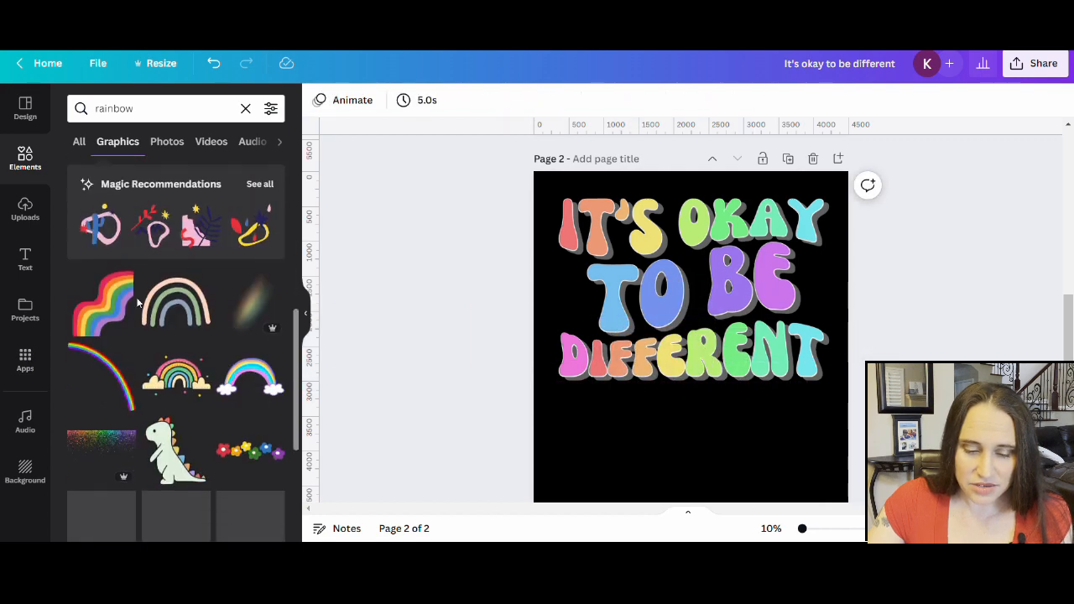
scroll(140, 304, down, 3)
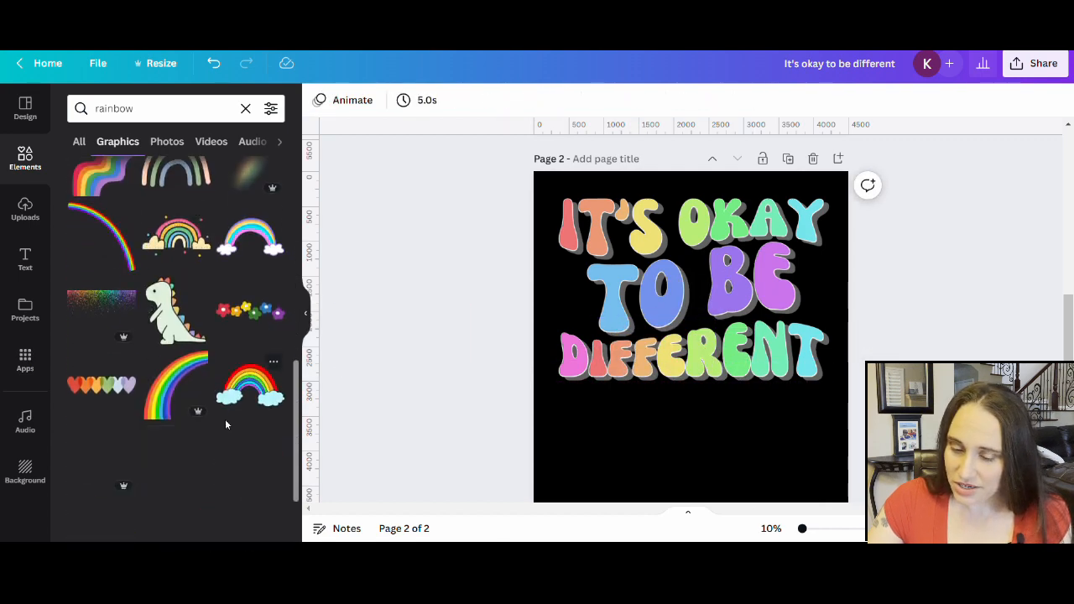
scroll(225, 419, down, 2)
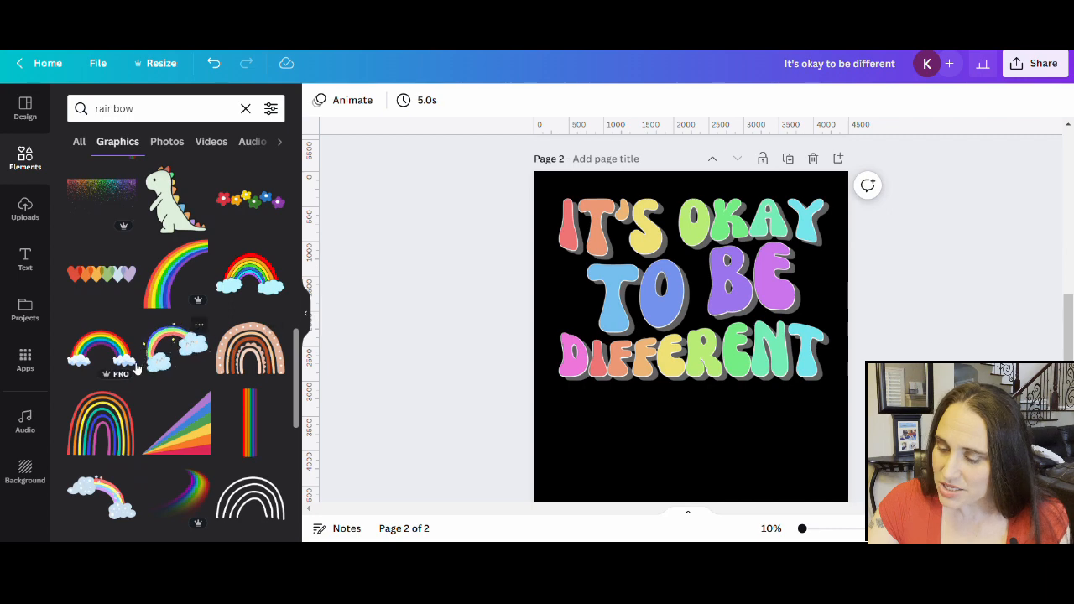
click(112, 353)
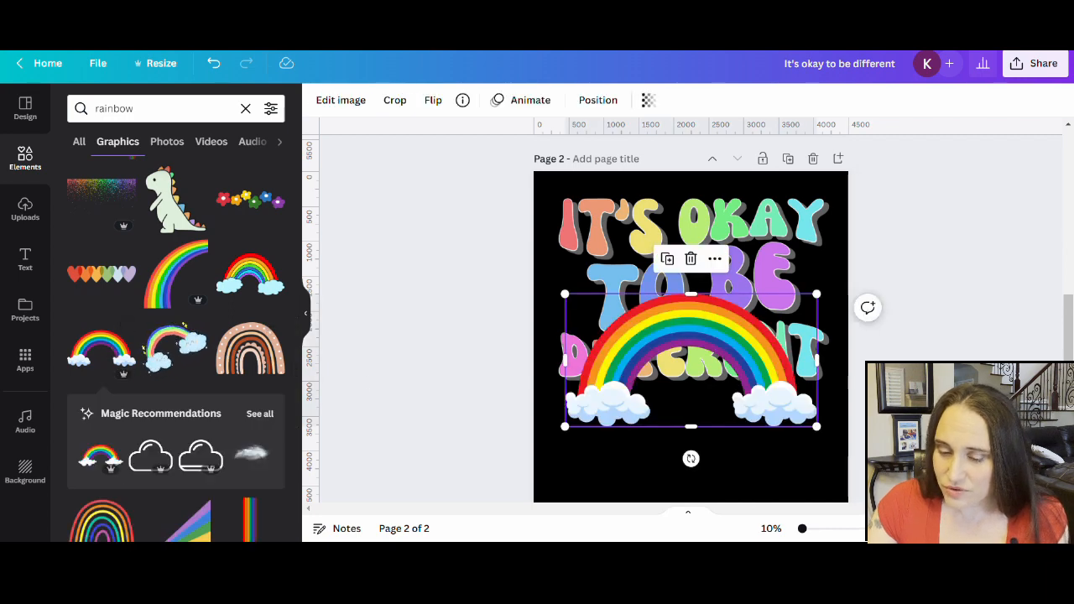
drag(818, 297, 873, 258)
drag(725, 321, 695, 273)
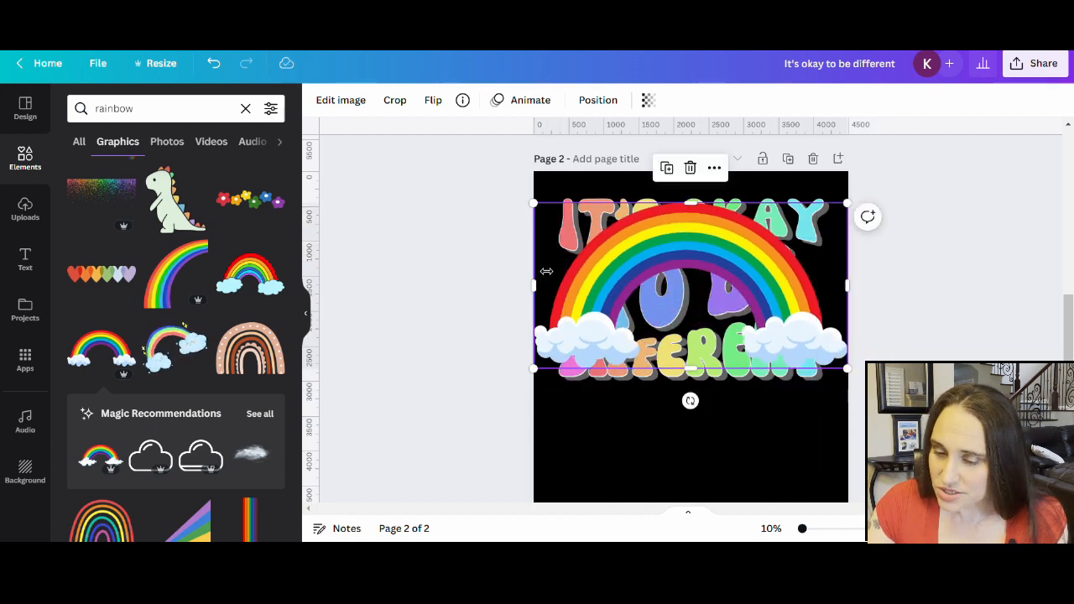
drag(544, 207, 542, 208)
drag(742, 292, 745, 278)
click(787, 456)
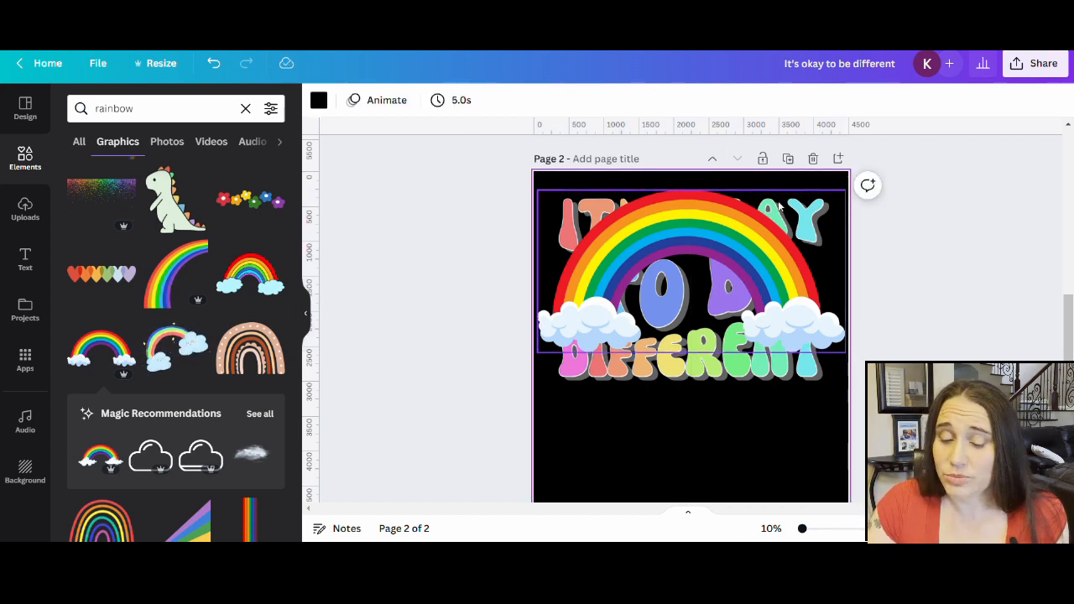
click(749, 253)
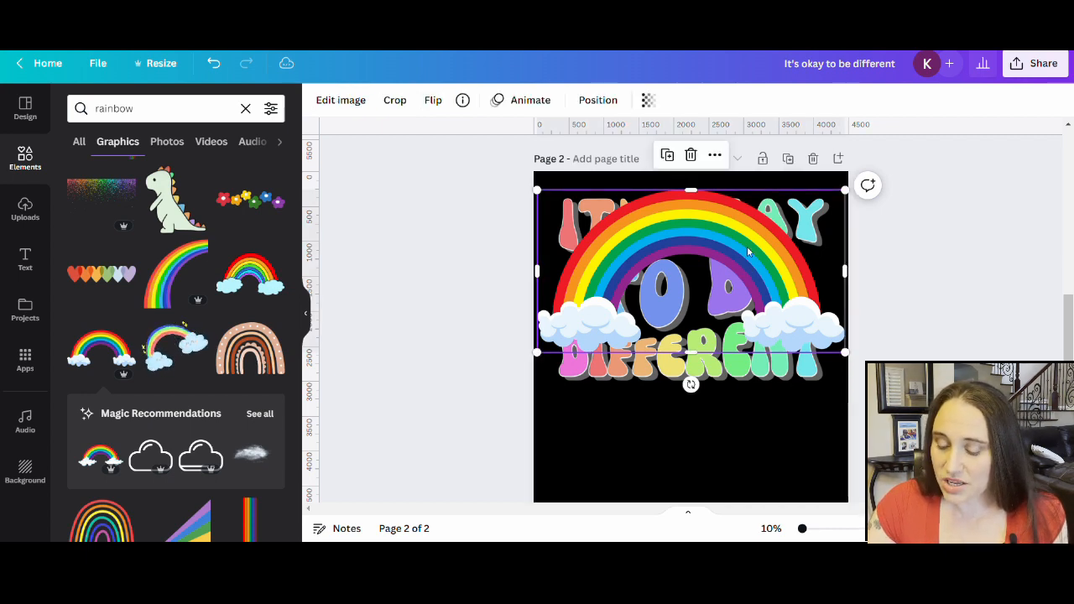
right_click(748, 252)
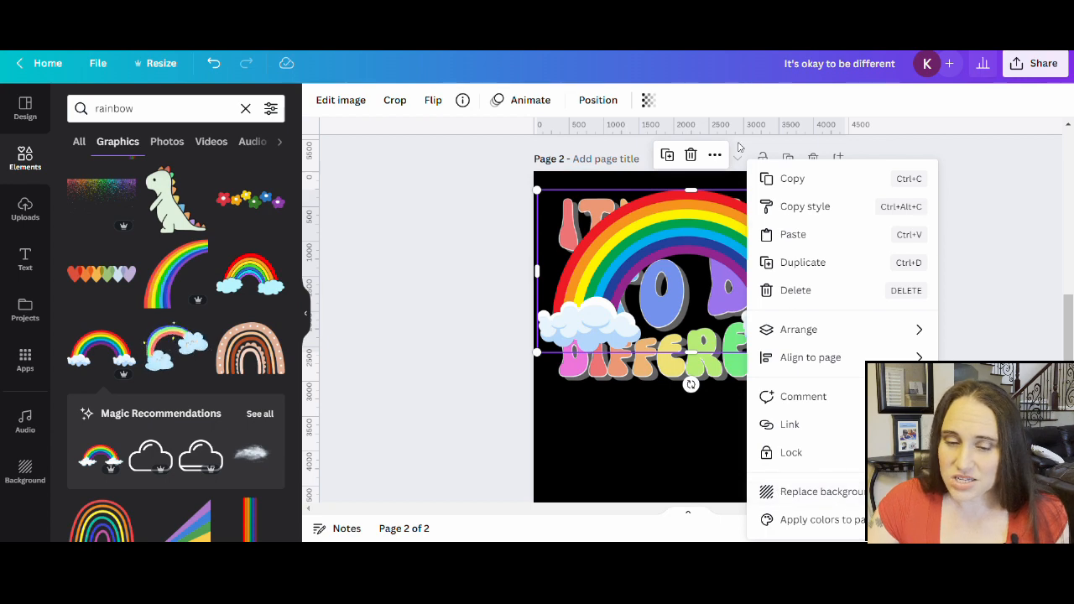
click(612, 391)
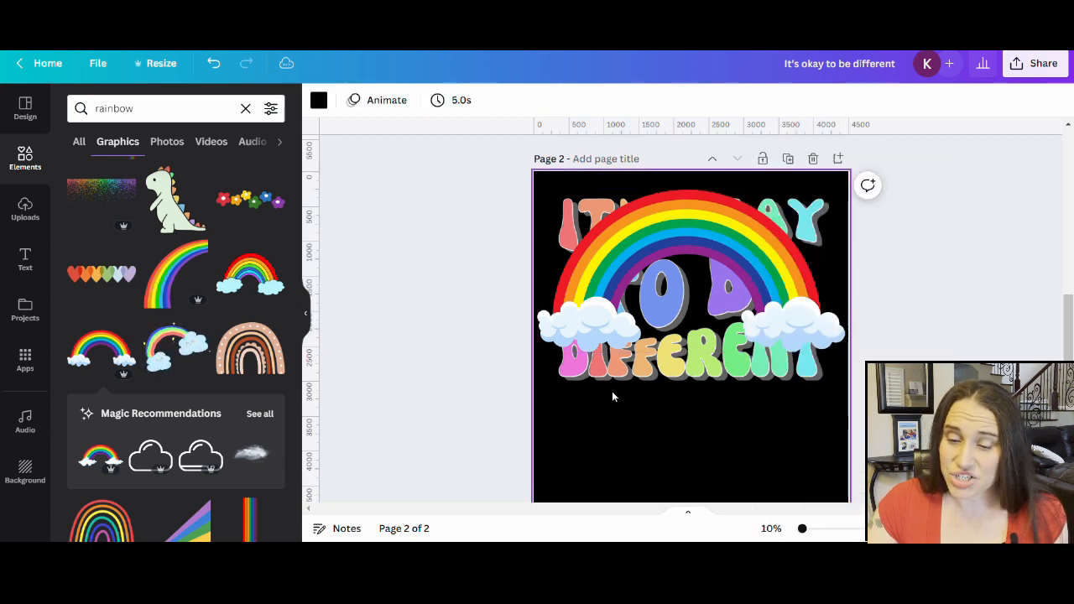
Send the rainbow graphic backward so it sits behind the lettering
click(674, 321)
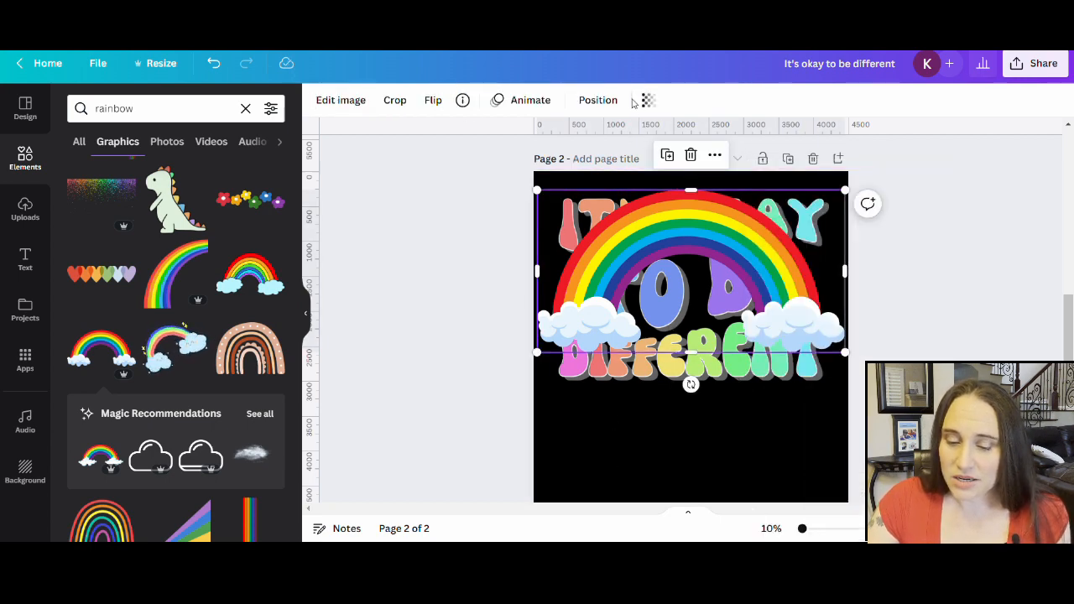
click(596, 100)
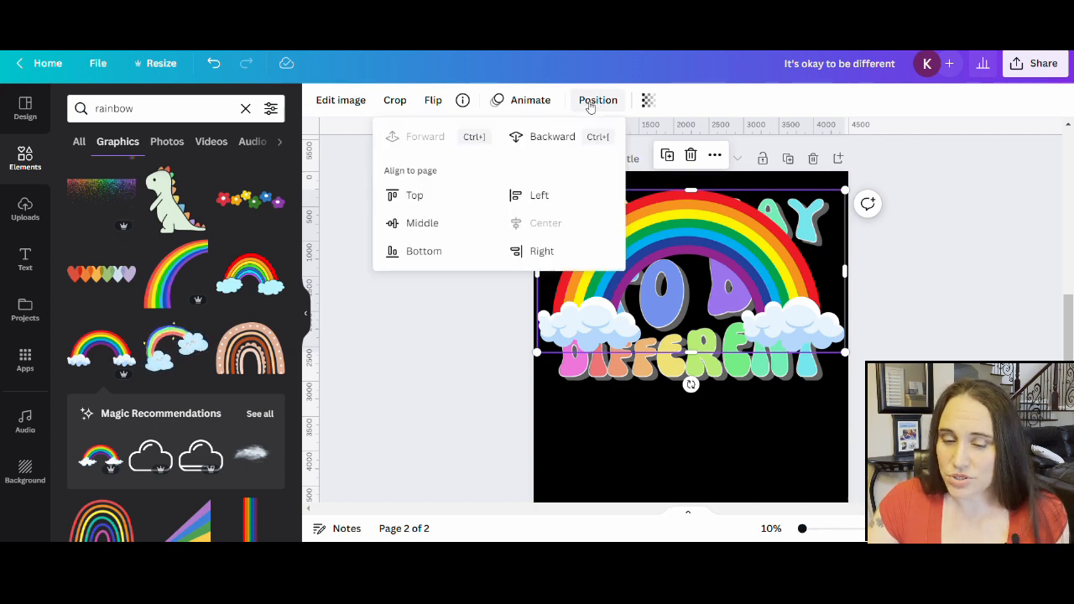
click(521, 141)
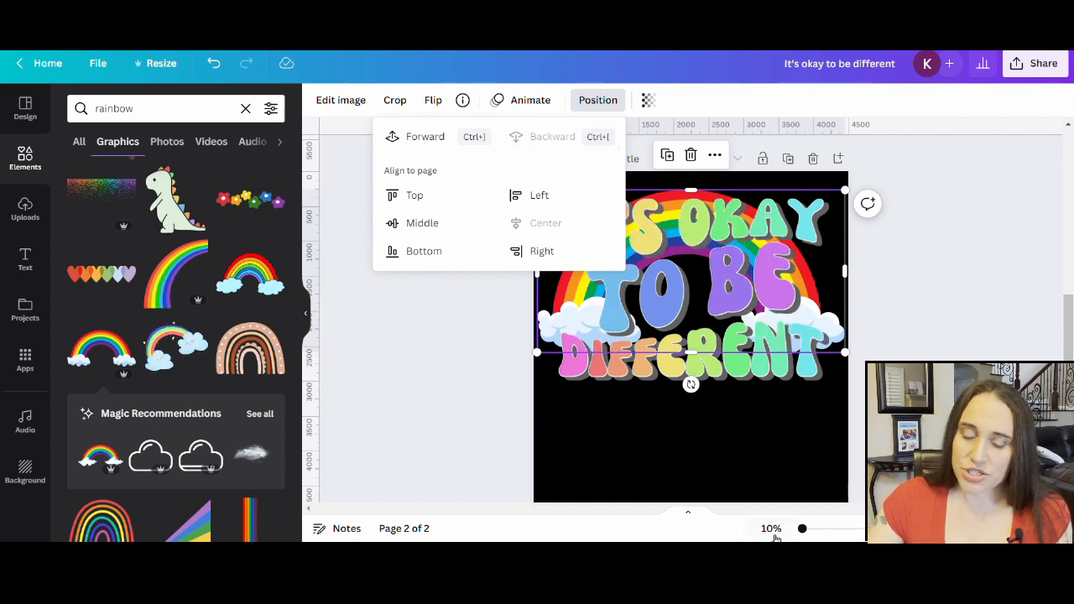
click(727, 460)
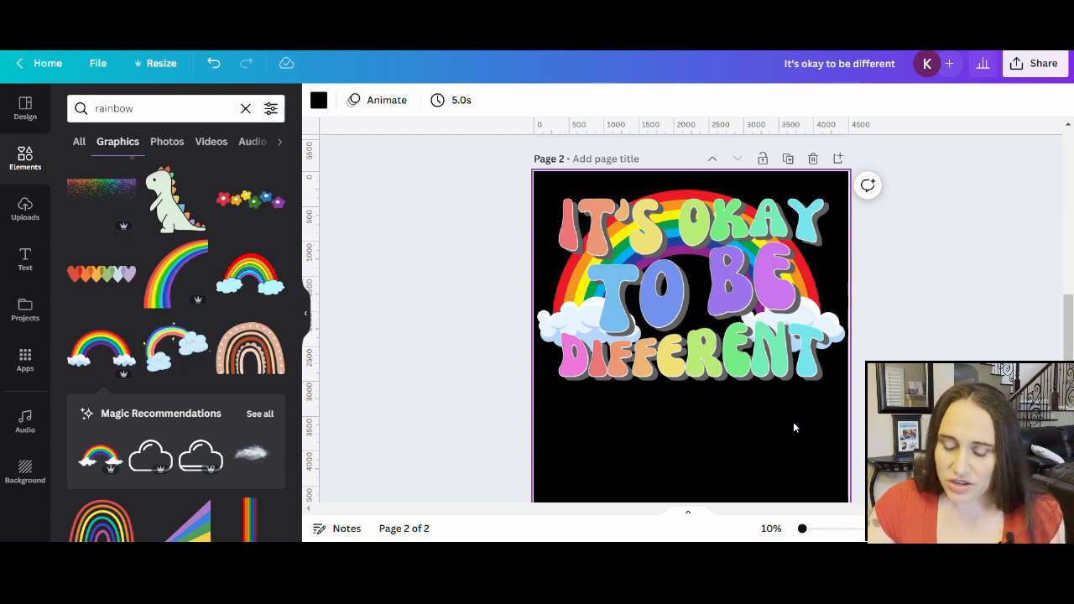
Adjust the rainbow's placement behind the lettering, raising its arch slightly above the first line and centering it horizontally on the page
click(544, 336)
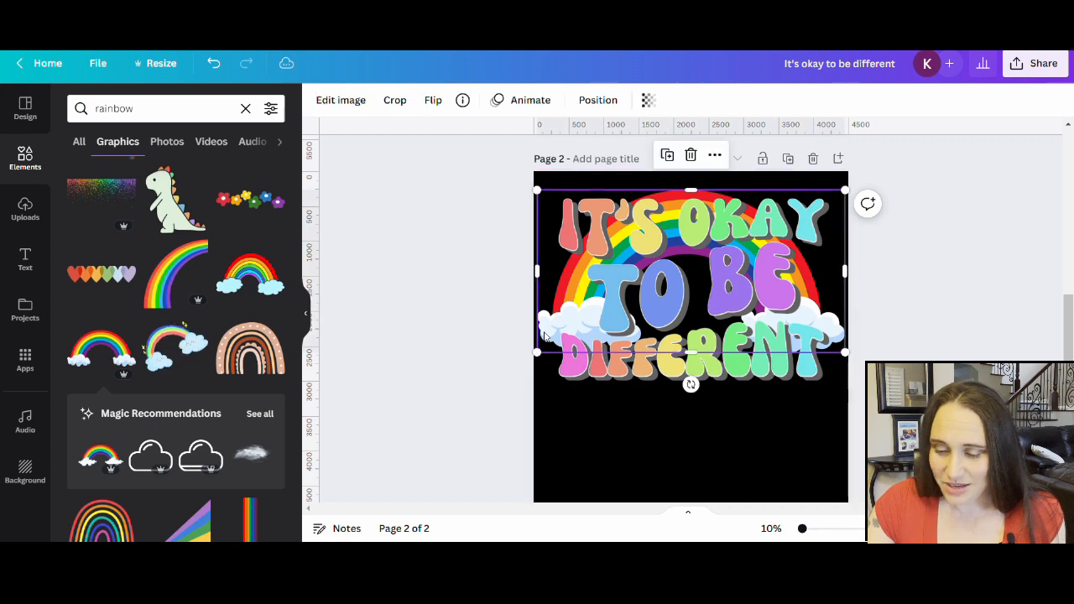
drag(543, 336, 551, 345)
click(749, 489)
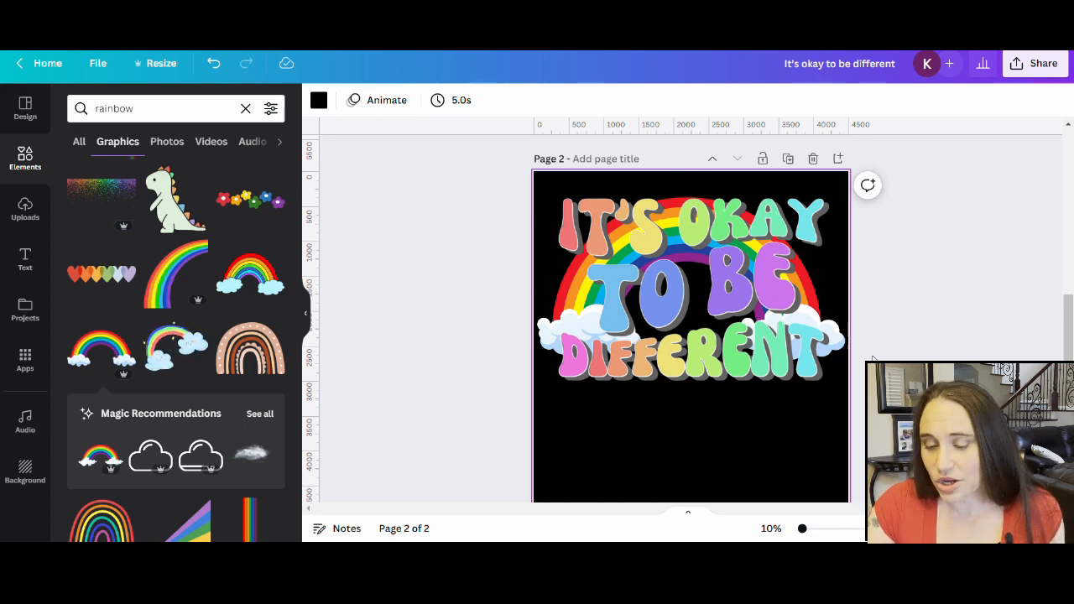
click(840, 370)
drag(845, 380, 852, 343)
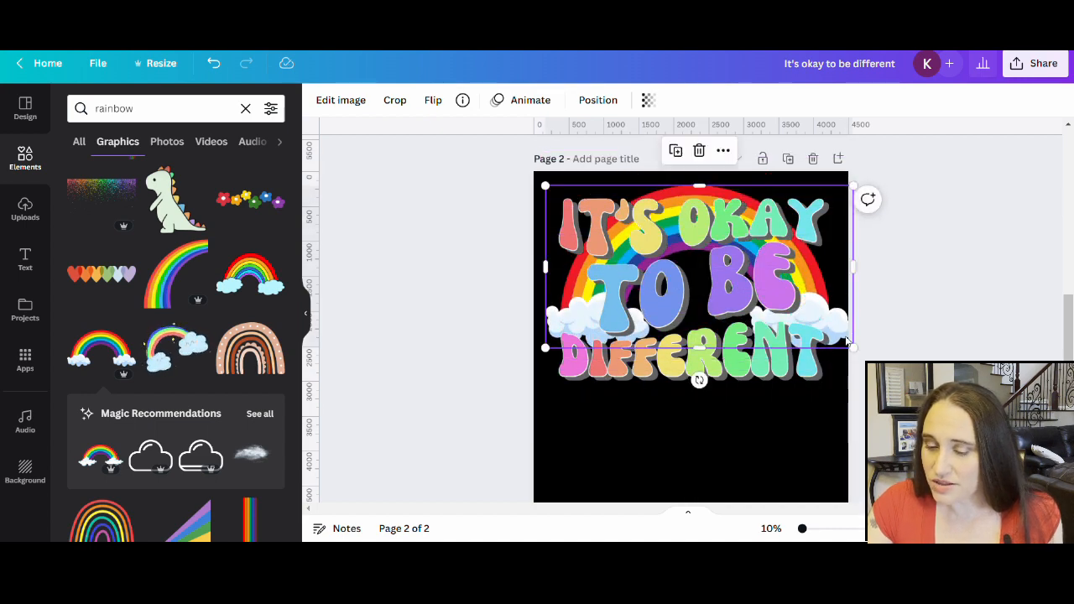
click(828, 446)
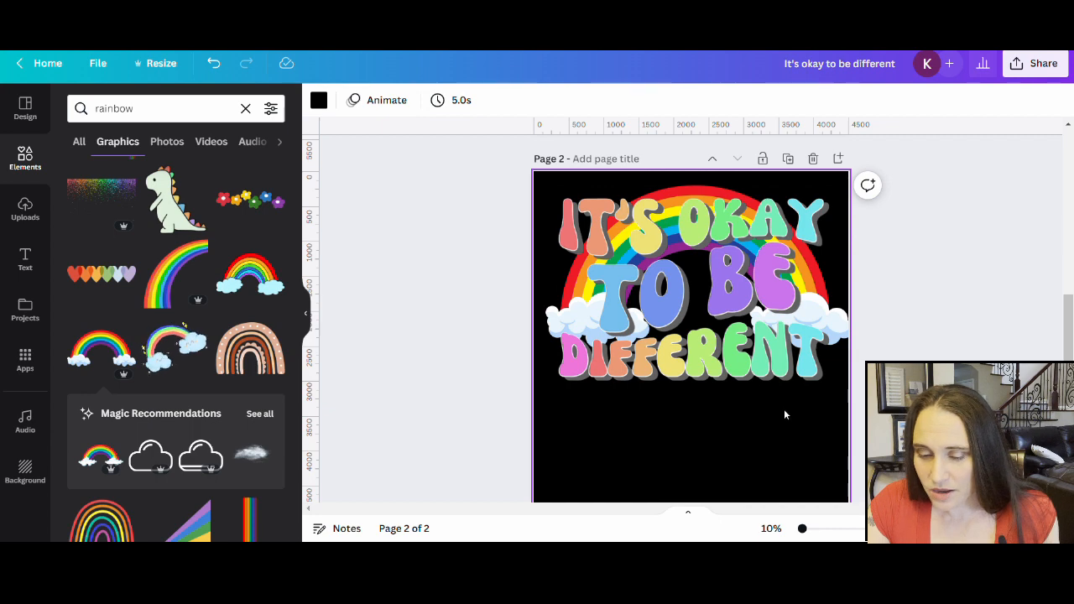
click(850, 340)
drag(850, 339, 842, 339)
click(740, 502)
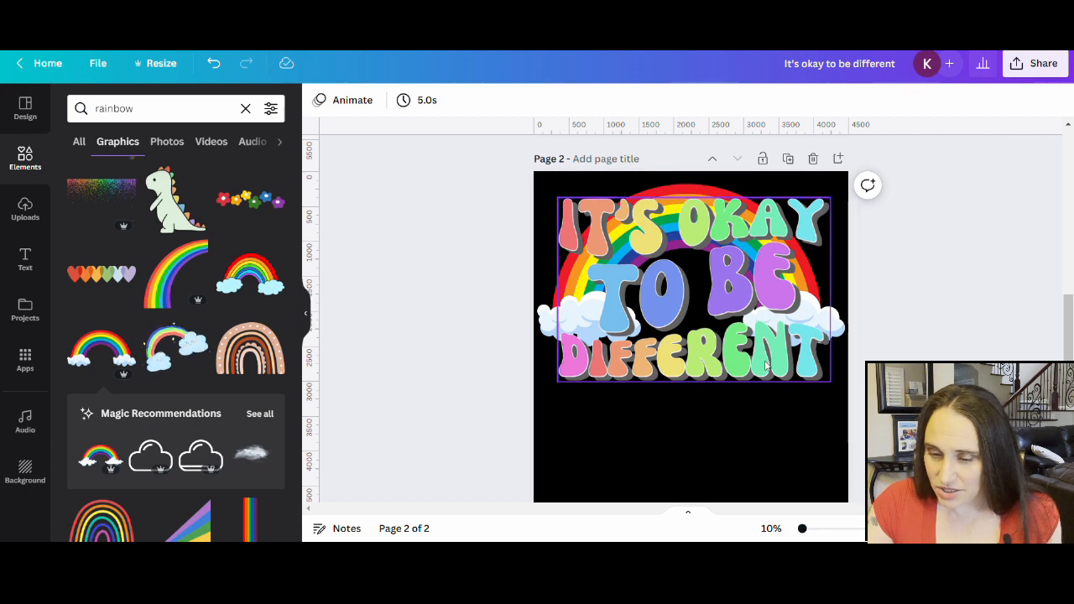
Move the lettering up slightly so the top of its first line is level with the top of the rainbow's arch
mouse_move(765, 363)
mouse_down()
mouse_move(767, 351)
mouse_move(778, 356)
mouse_move(769, 355)
mouse_up()
click(779, 492)
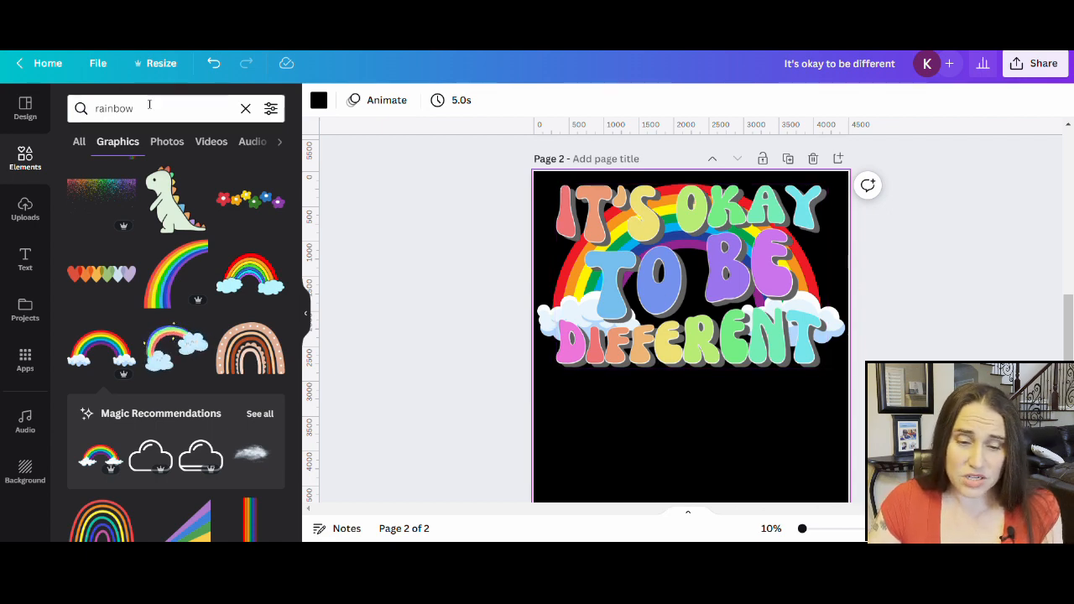
Search the graphics library for "groovy" and look through the results for retro flowers, stripes and smileys
click(196, 108)
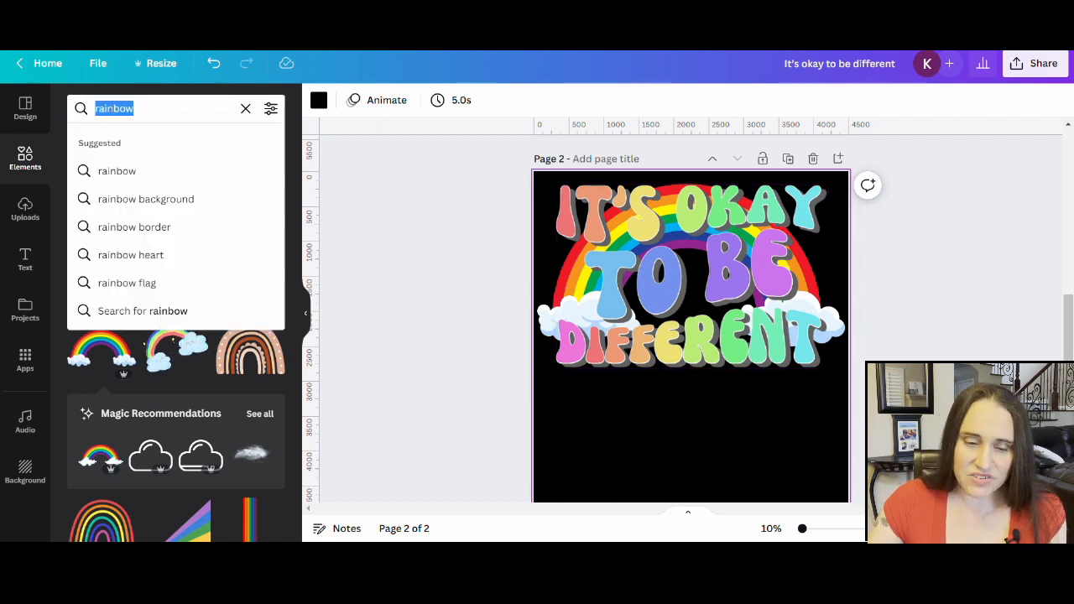
text(groov)
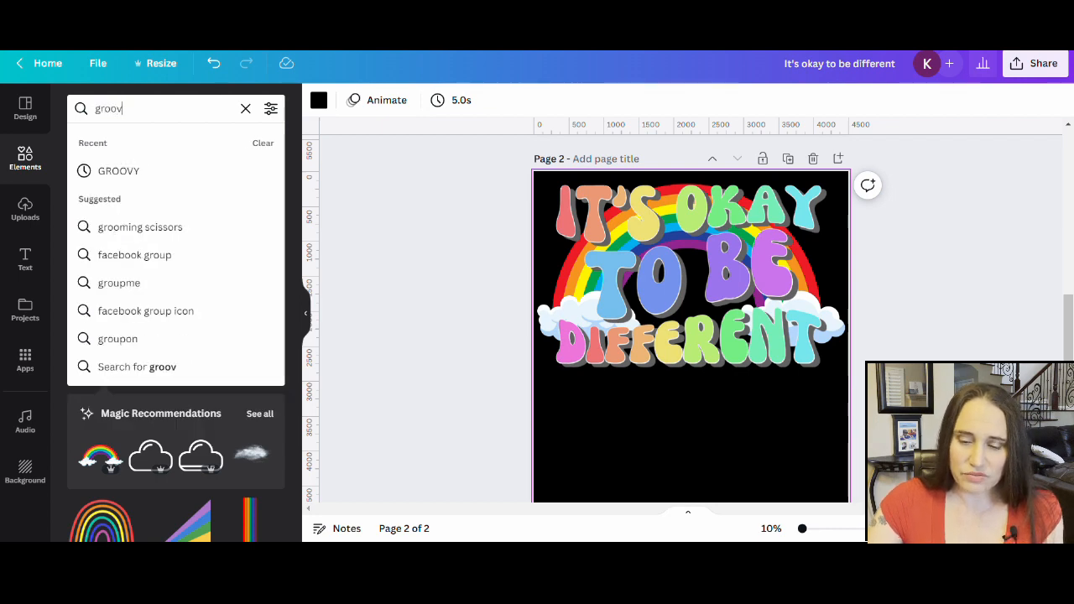
text(y)
key(Return)
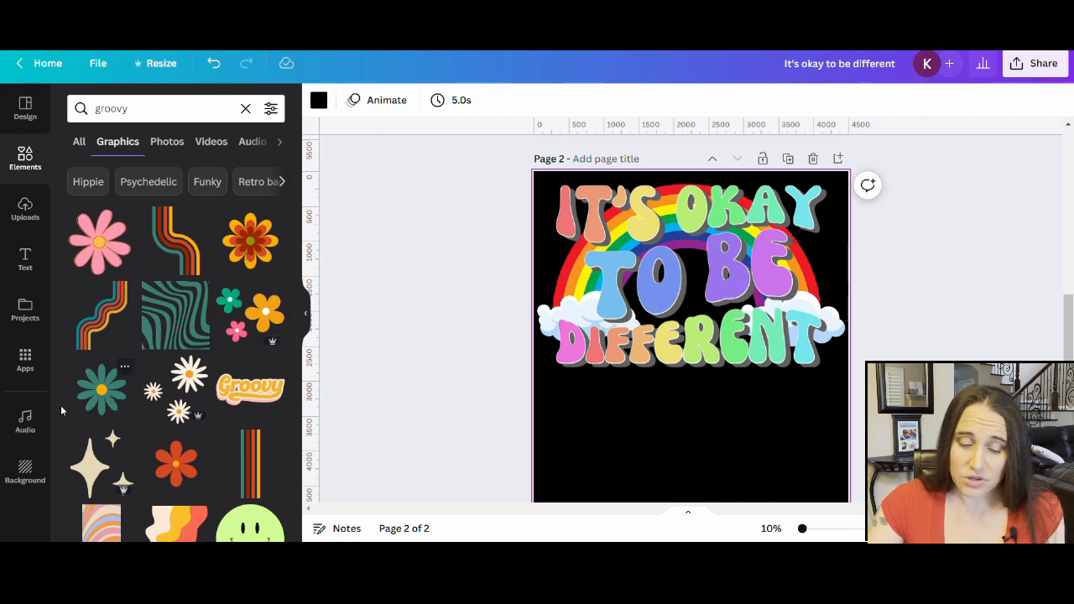
scroll(164, 474, down, 1)
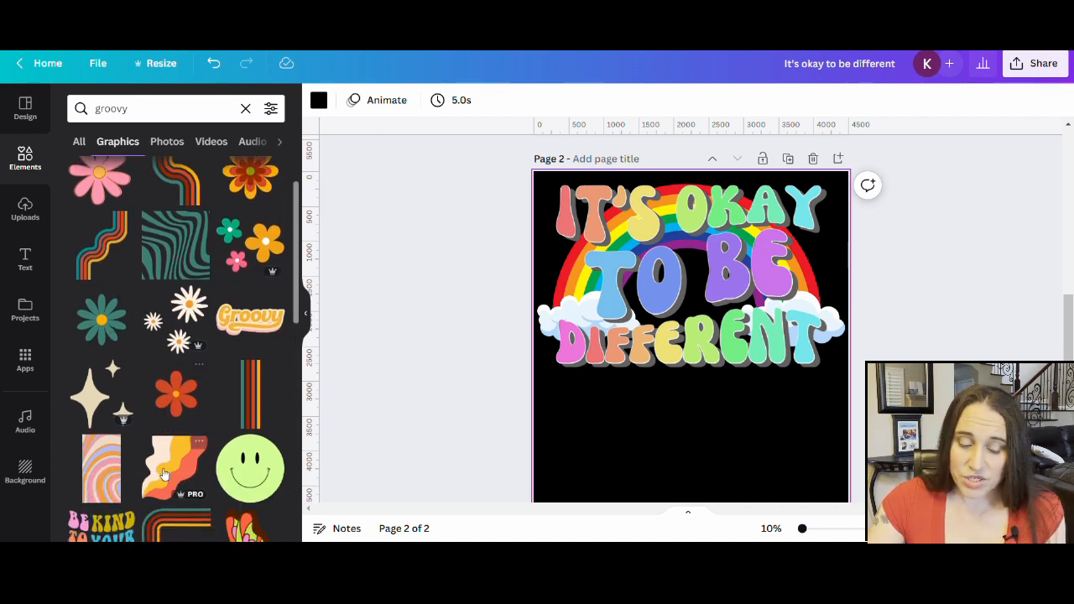
scroll(164, 474, down, 1)
scroll(163, 474, down, 1)
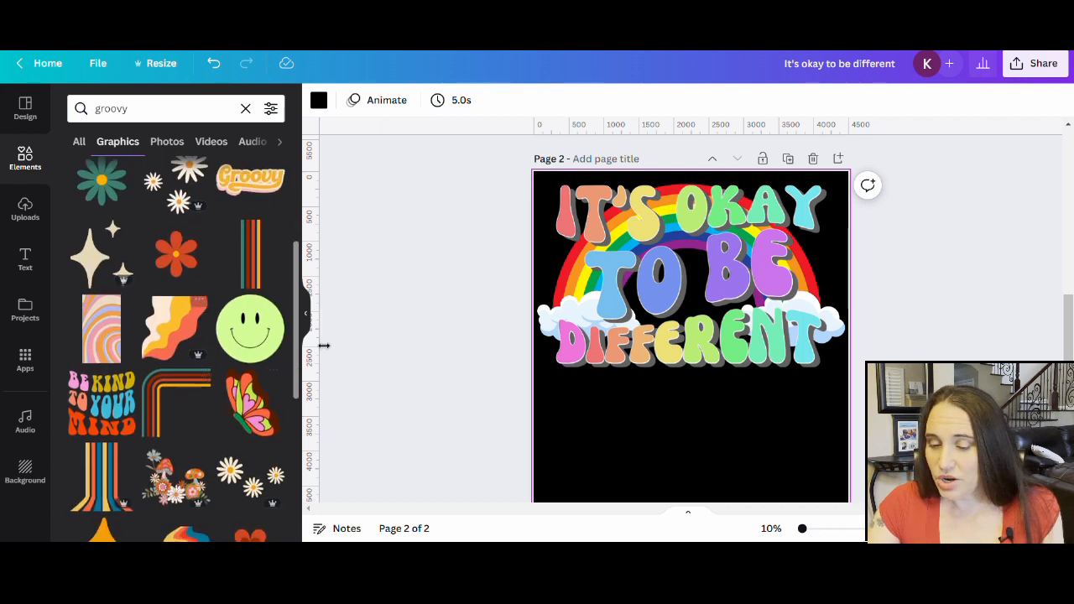
scroll(177, 352, down, 5)
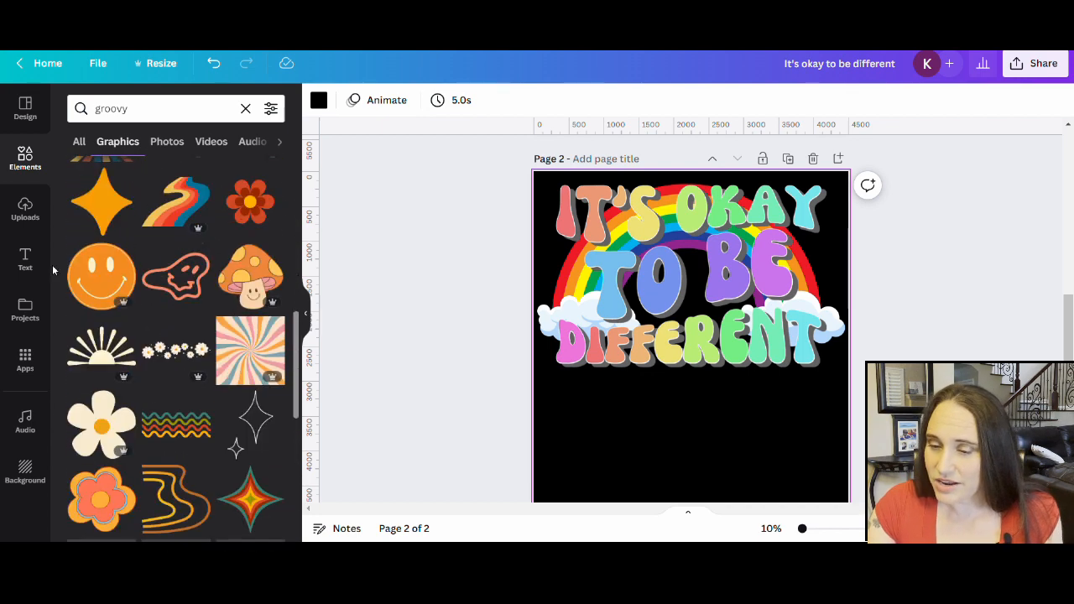
scroll(126, 319, down, 1)
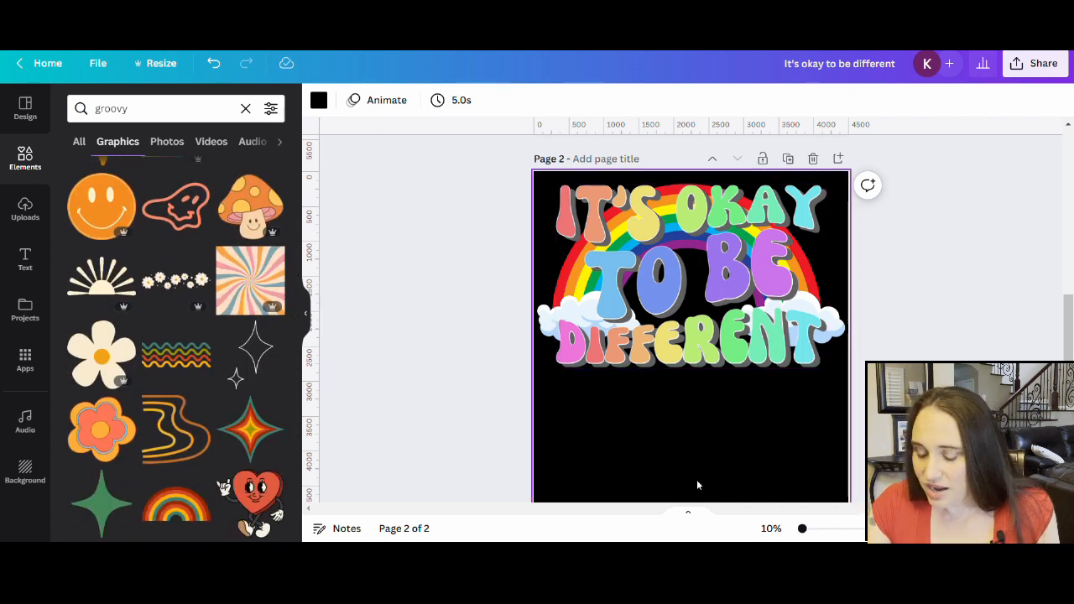
Rename the design as "It's okay to be different rainbow"
click(888, 64)
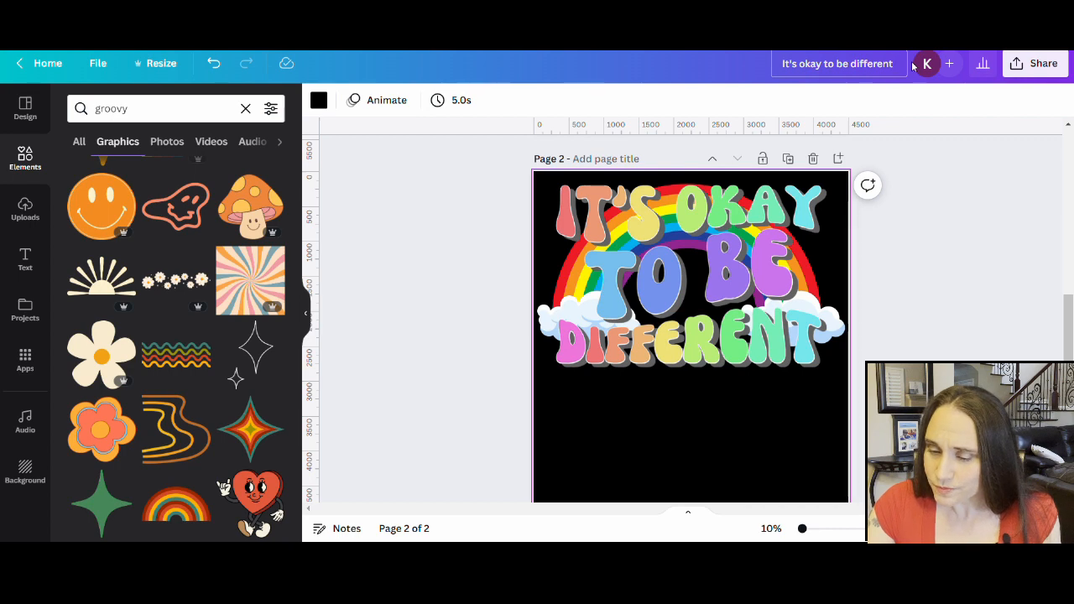
text(rainbow)
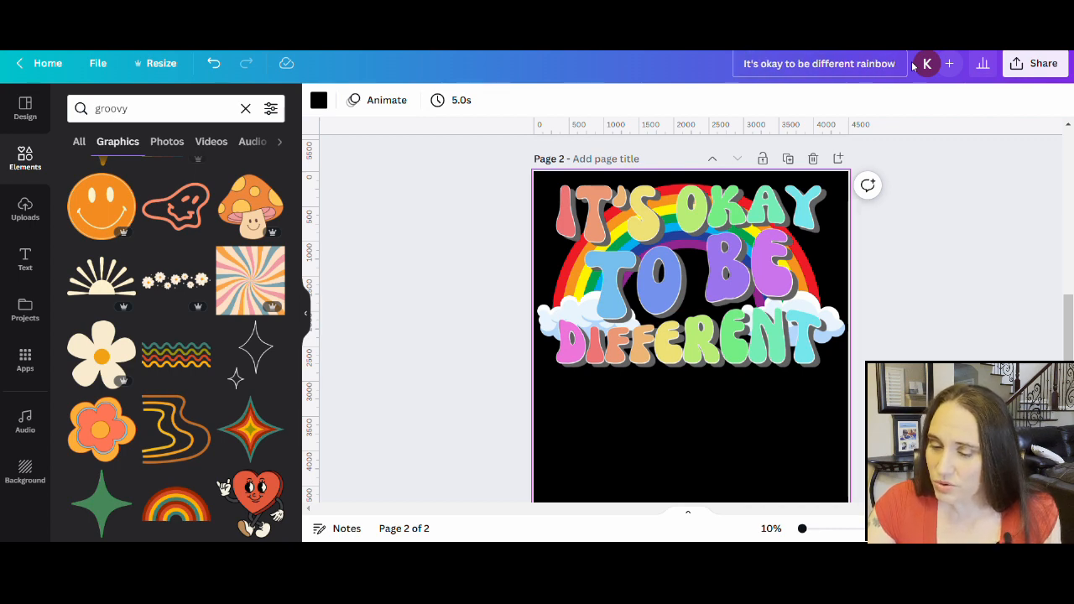
click(1014, 205)
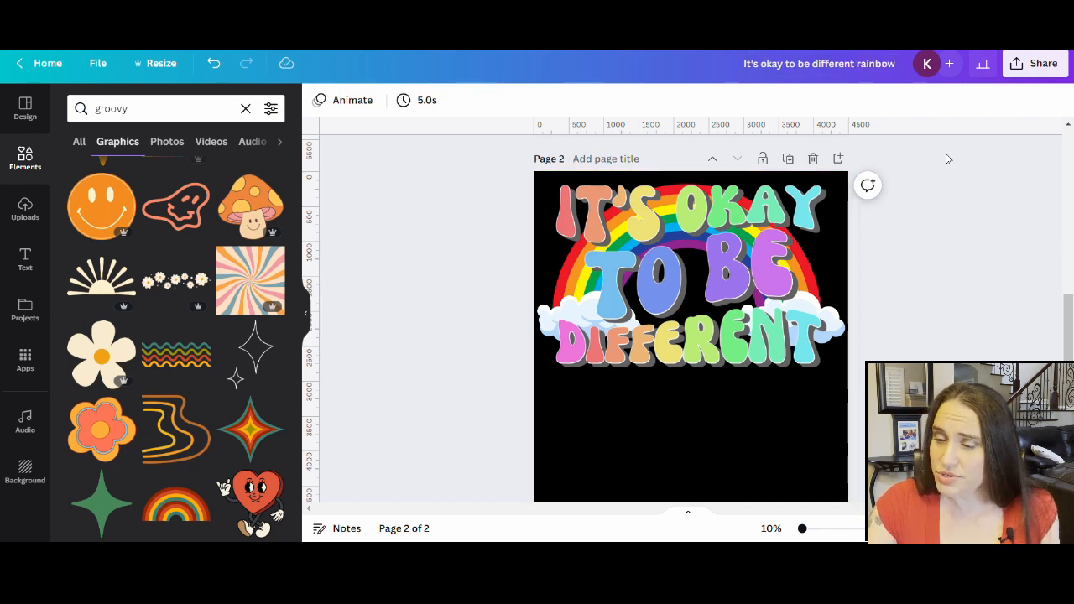
Download only page 2 as a PNG with a transparent background at 4,500 × 5,400 px
click(1018, 68)
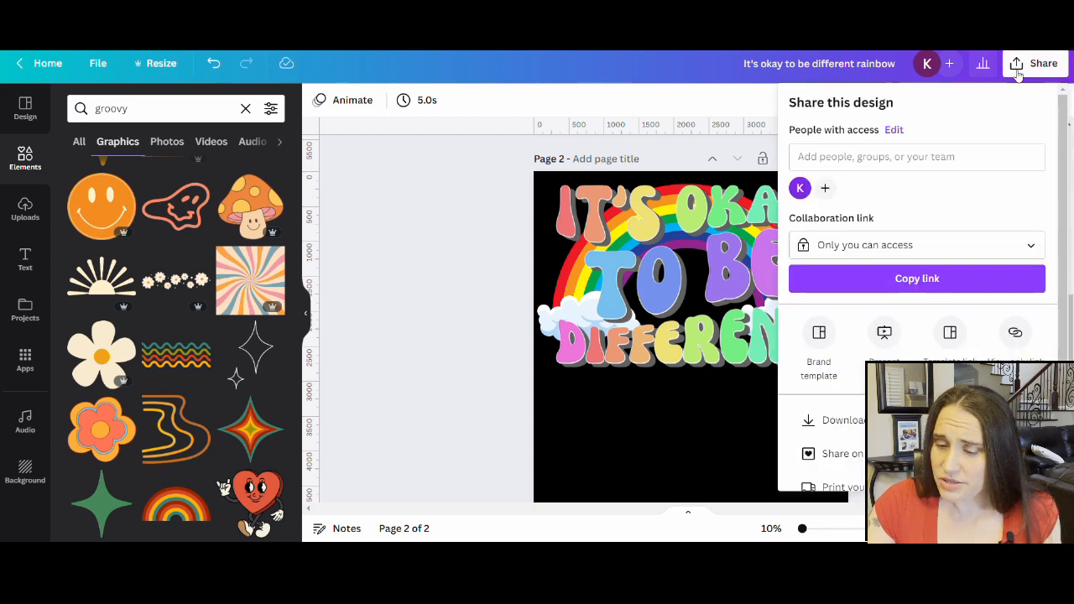
click(827, 419)
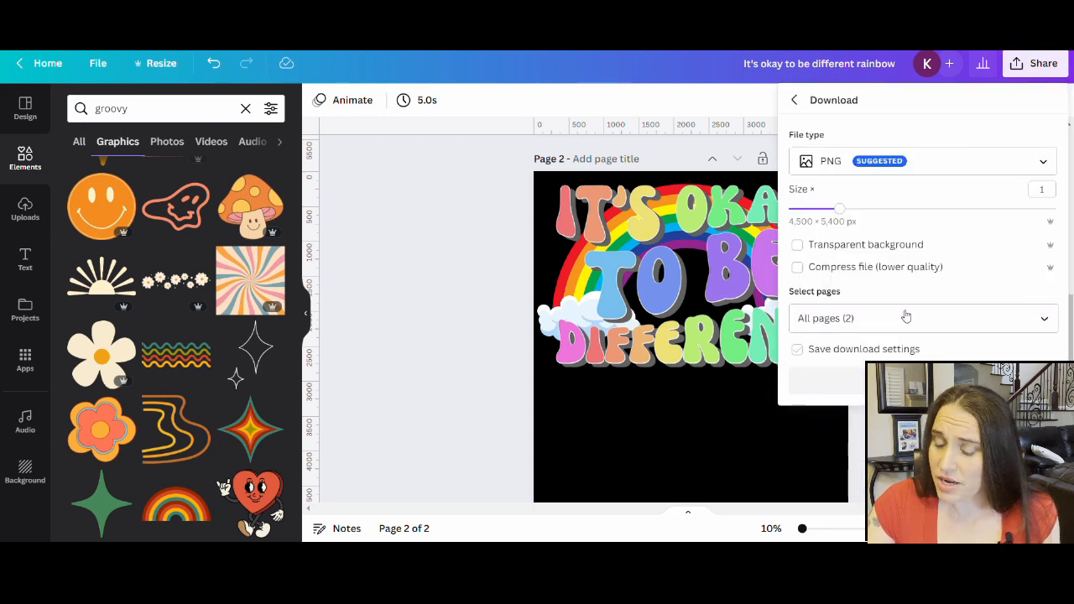
click(797, 244)
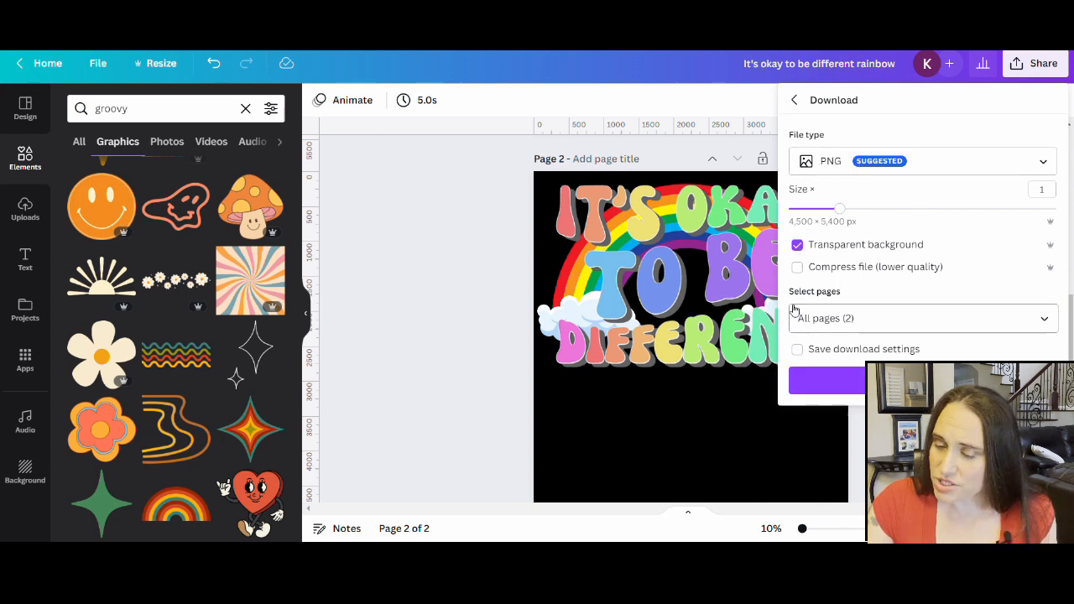
click(1049, 327)
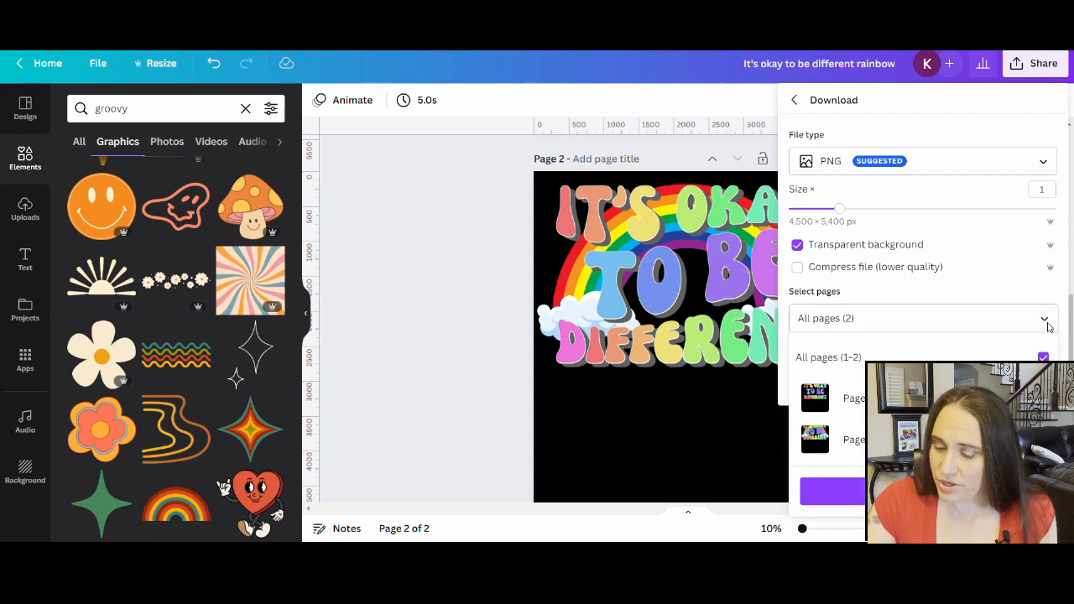
click(1045, 358)
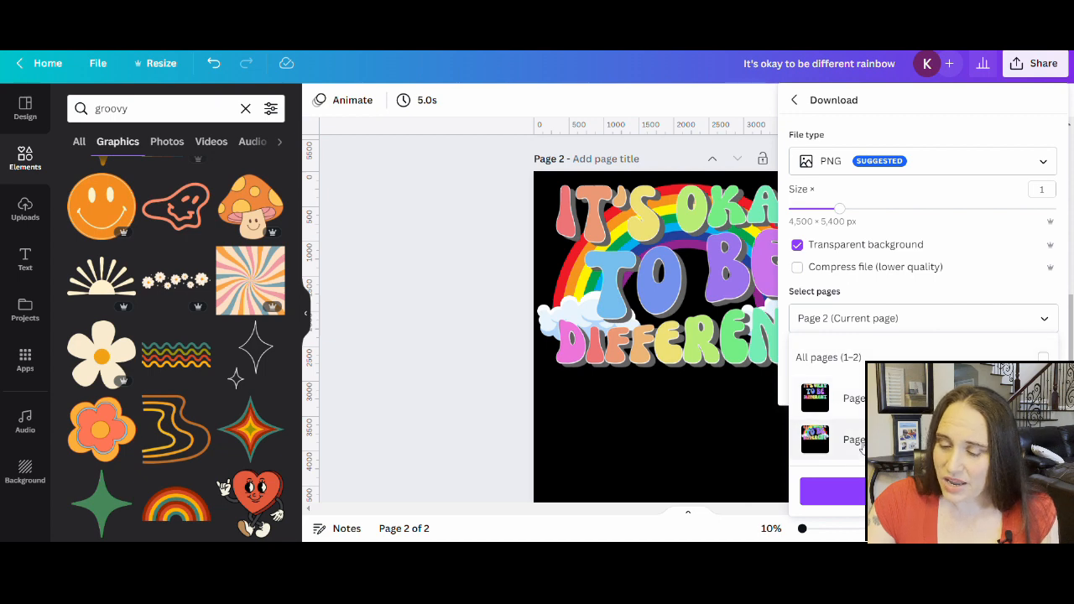
click(827, 492)
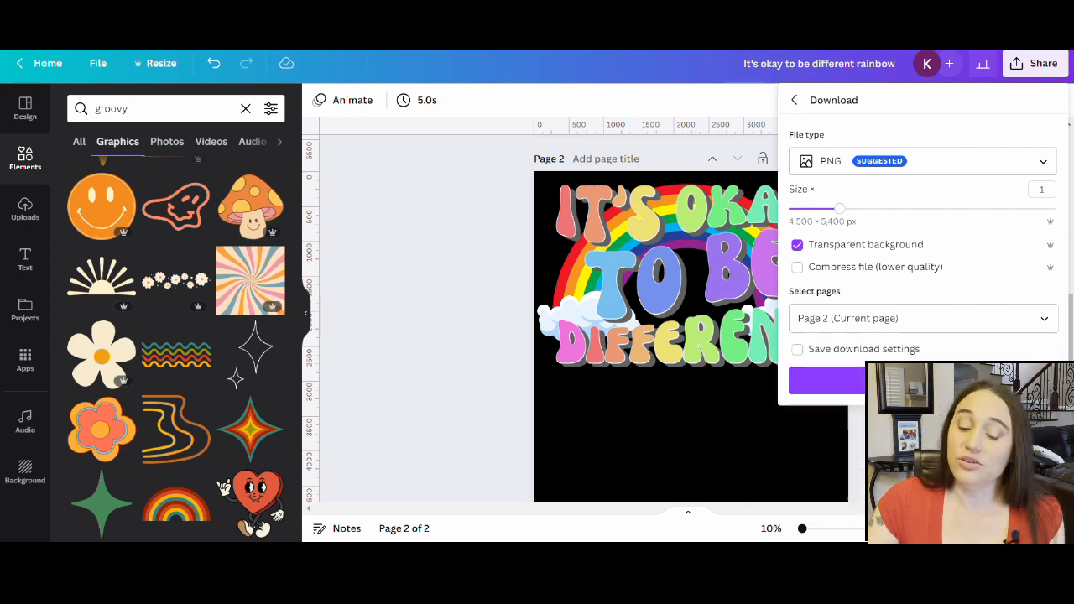
click(826, 380)
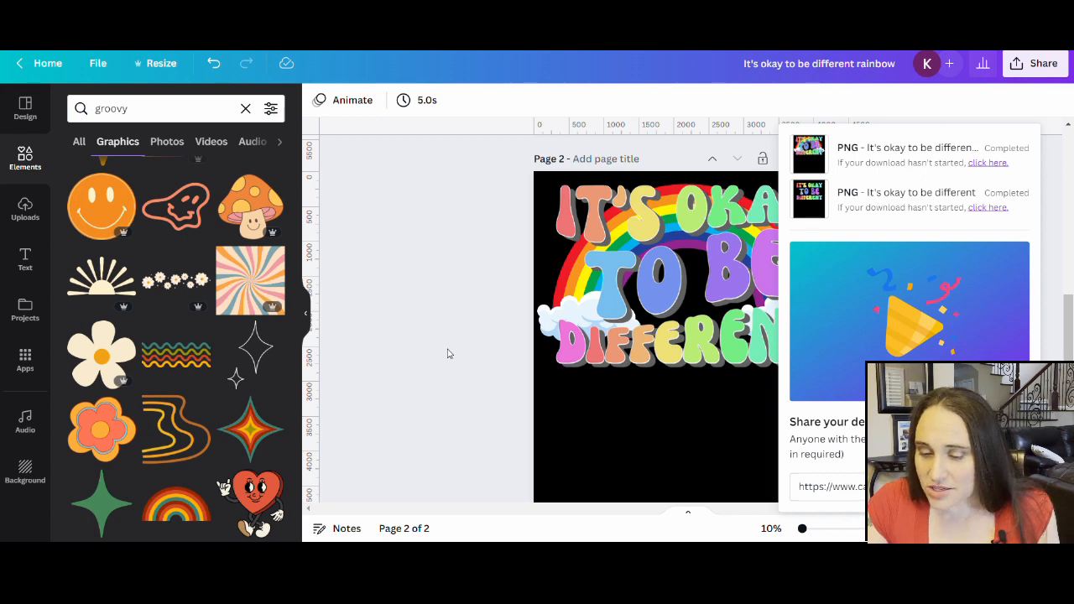
click(433, 336)
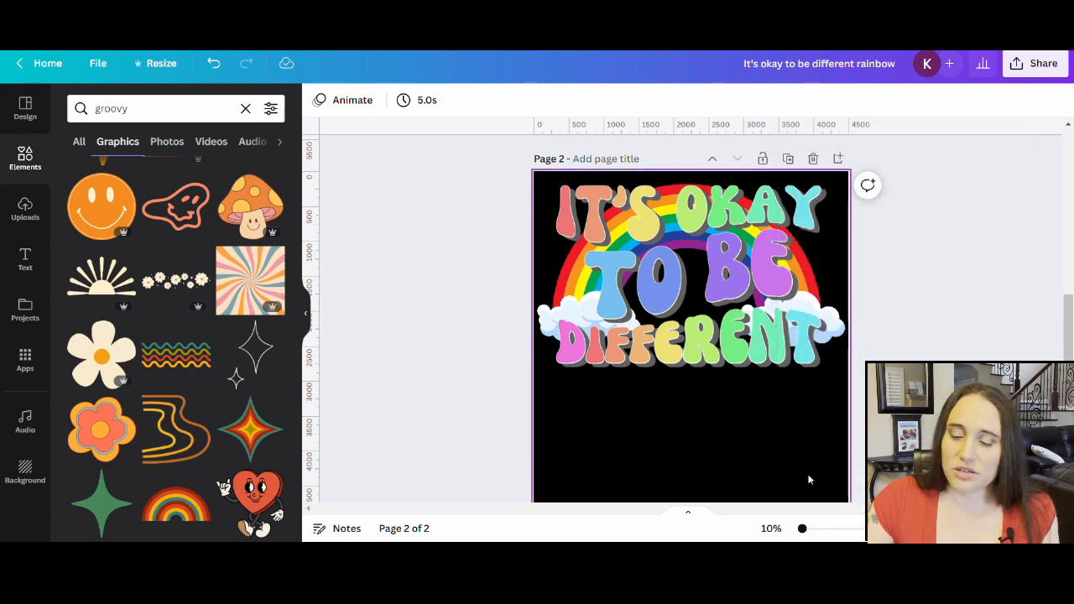
click(774, 459)
click(965, 331)
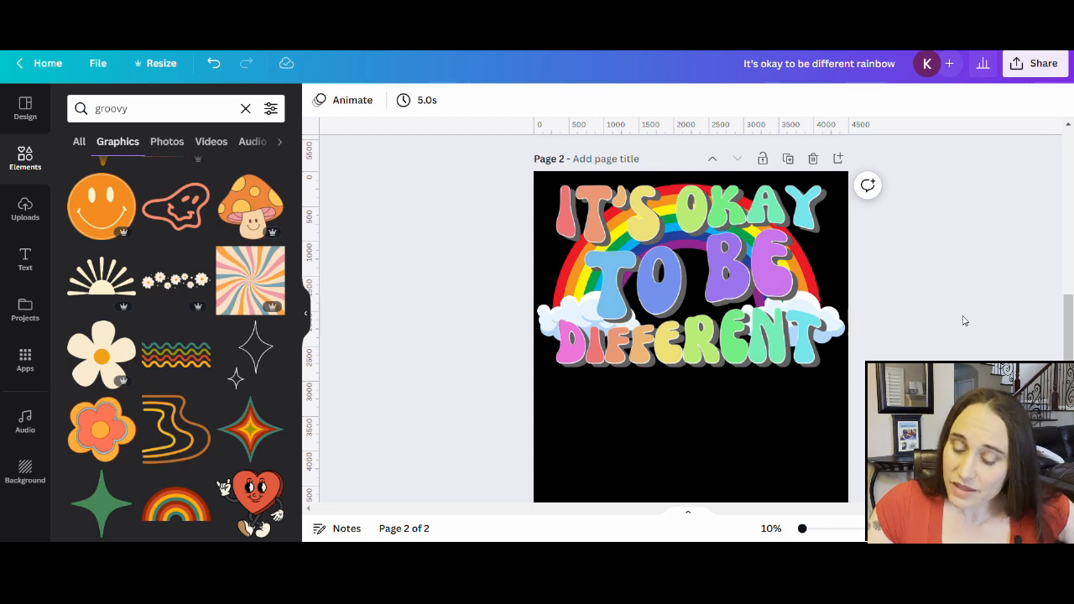